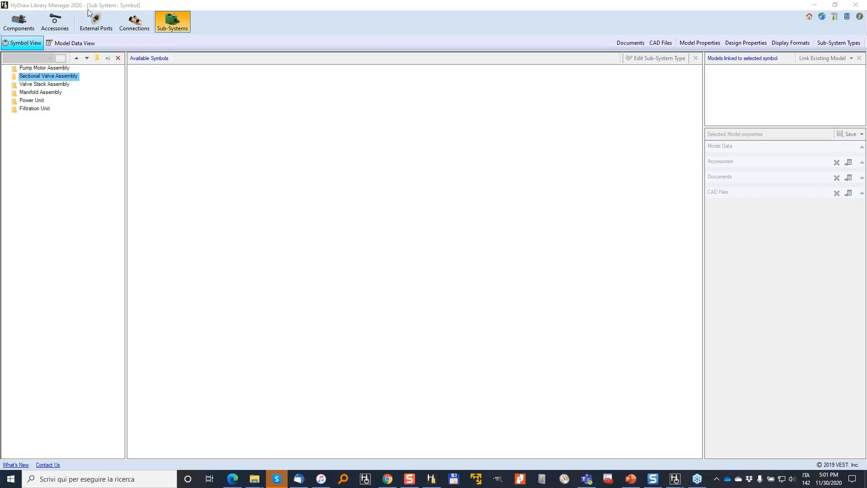
# Step: View the components and accessories libraries, ending in the sub-systems library
pyautogui.click(19, 26)
pyautogui.click(26, 25)
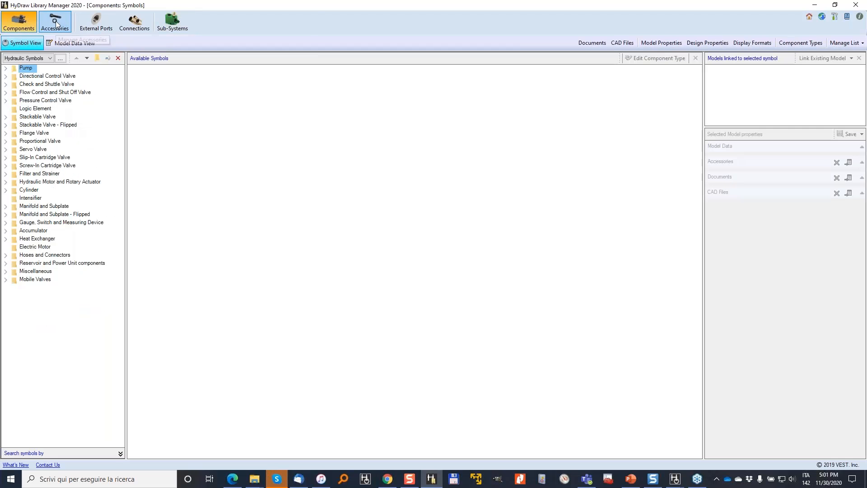
pyautogui.click(56, 23)
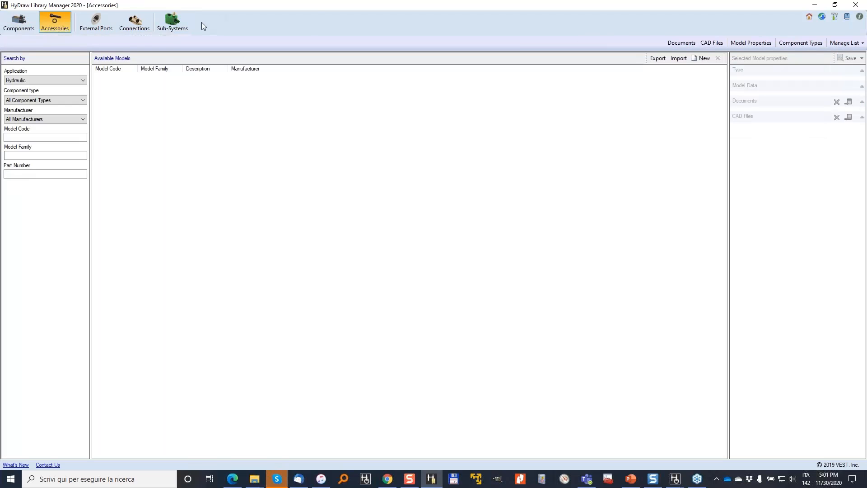
pyautogui.click(173, 22)
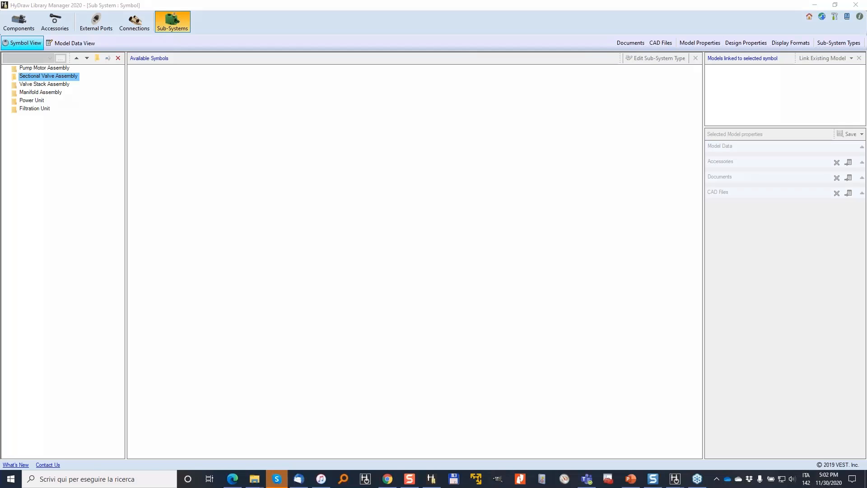
# Step: Open the sub-system types and review the properties of each type from Manifold Assembly to Valve Stack Assembly, including the available save options
pyautogui.moveTo(840, 36)
pyautogui.mouseDown()
pyautogui.moveTo(822, 40)
pyautogui.moveTo(864, 54)
pyautogui.moveTo(849, 31)
pyautogui.moveTo(826, 36)
pyautogui.mouseUp()
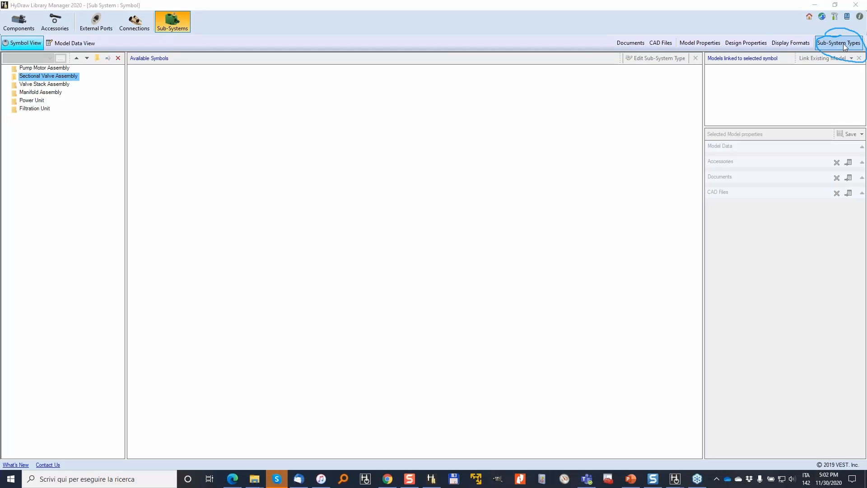
pyautogui.click(840, 43)
pyautogui.click(841, 44)
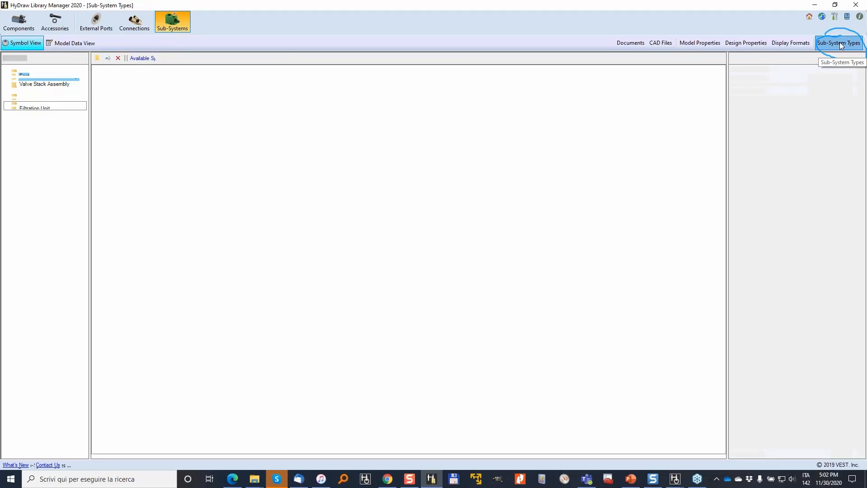
pyautogui.click(121, 69)
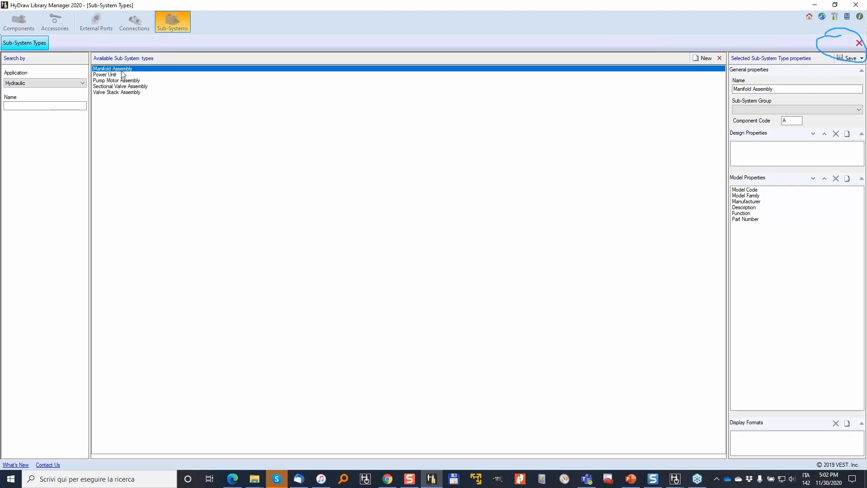
pyautogui.click(109, 75)
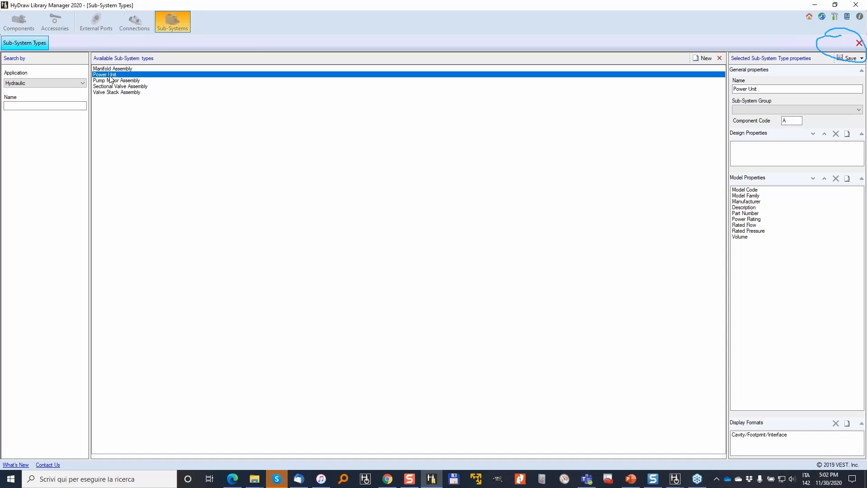
pyautogui.click(128, 80)
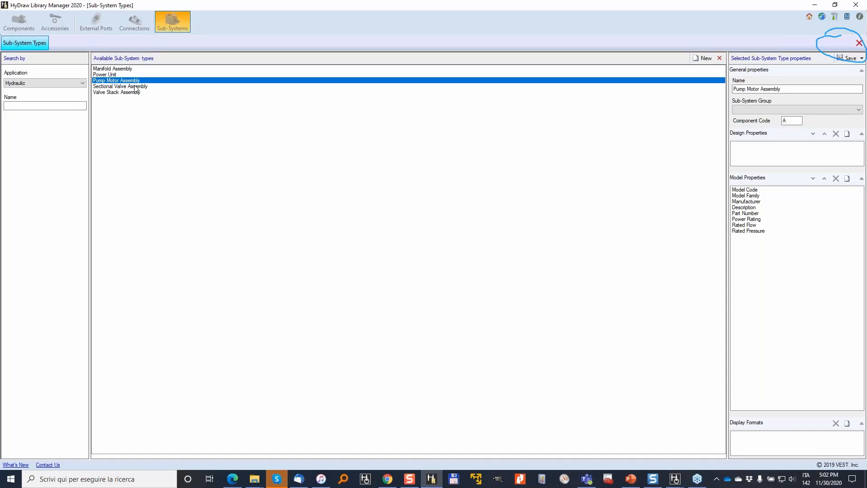
pyautogui.click(135, 87)
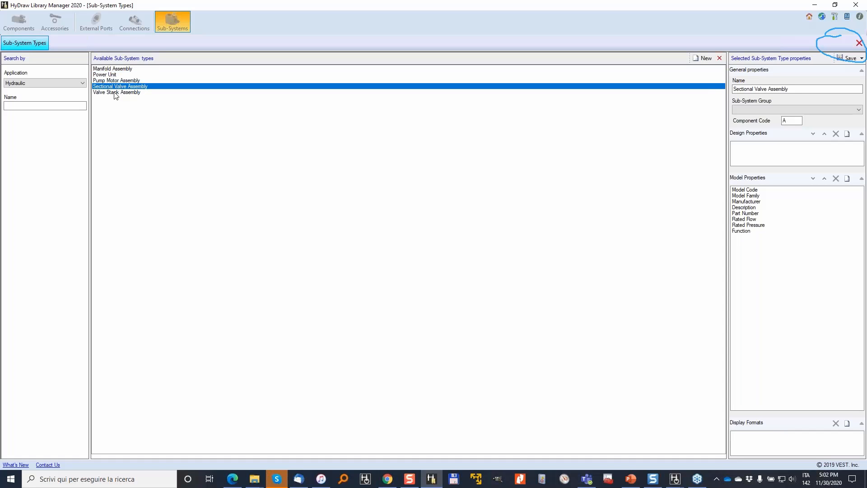
pyautogui.click(116, 92)
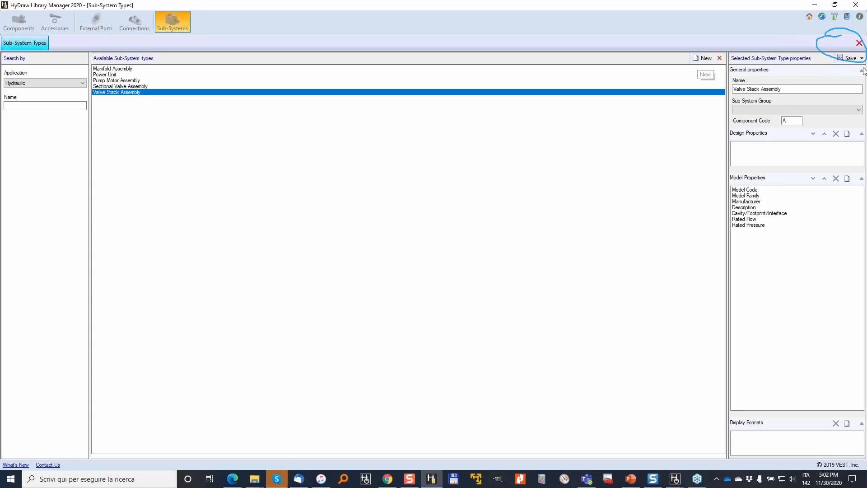
pyautogui.click(861, 58)
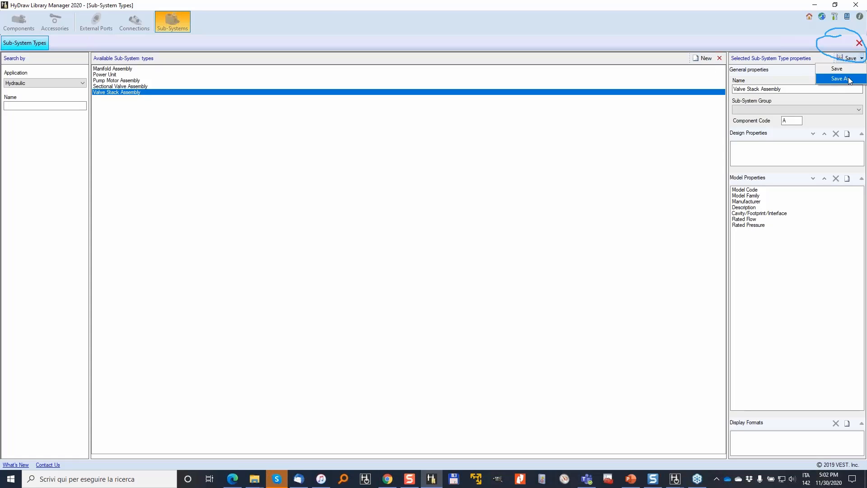
pyautogui.click(618, 35)
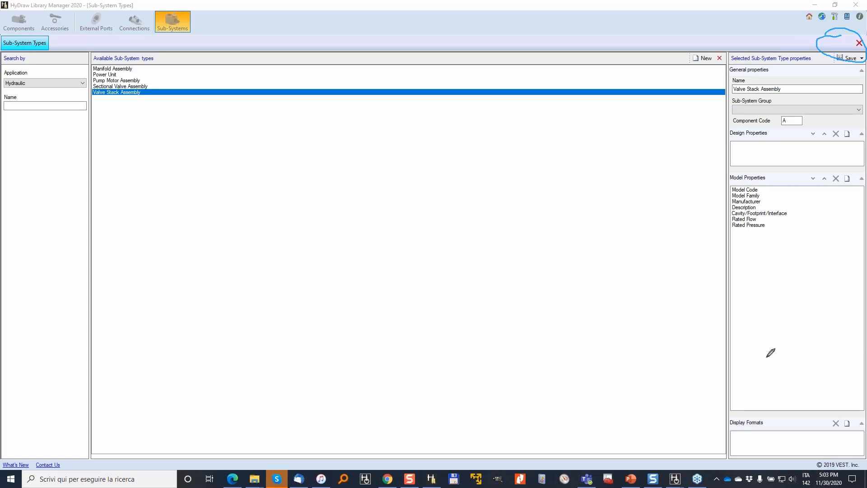
pyautogui.moveTo(751, 168)
pyautogui.mouseDown()
pyautogui.moveTo(744, 241)
pyautogui.moveTo(768, 168)
pyautogui.moveTo(740, 175)
pyautogui.mouseUp()
pyautogui.moveTo(758, 422)
pyautogui.mouseDown()
pyautogui.moveTo(726, 441)
pyautogui.moveTo(794, 428)
pyautogui.moveTo(741, 421)
pyautogui.mouseUp()
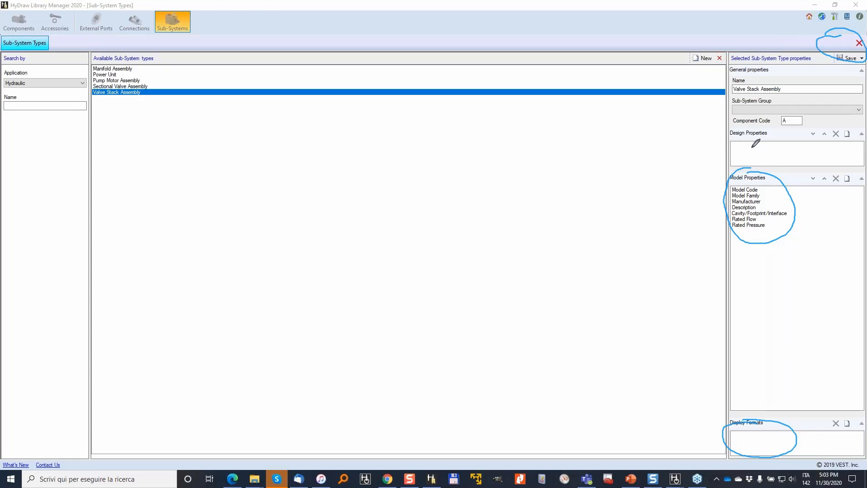
pyautogui.moveTo(750, 134)
pyautogui.mouseDown()
pyautogui.moveTo(726, 144)
pyautogui.moveTo(787, 144)
pyautogui.moveTo(742, 135)
pyautogui.mouseUp()
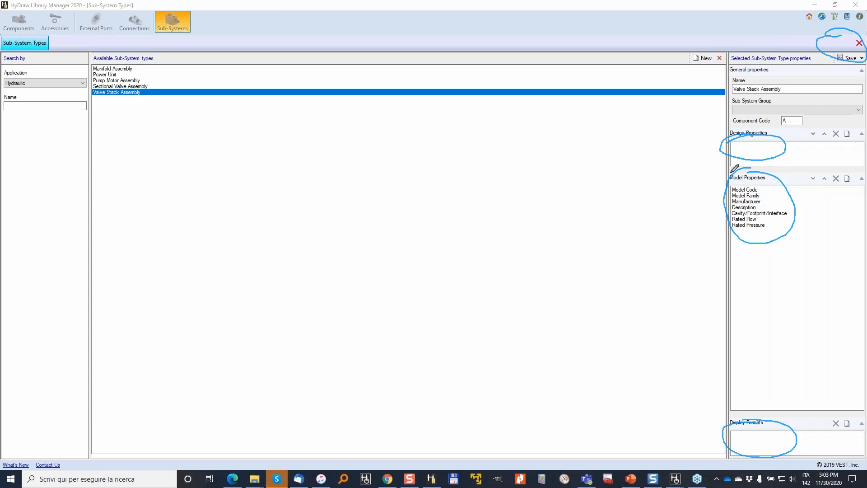
pyautogui.moveTo(729, 195); pyautogui.dragTo(771, 187)
pyautogui.moveTo(806, 143); pyautogui.dragTo(804, 162)
pyautogui.moveTo(808, 433); pyautogui.dragTo(807, 454)
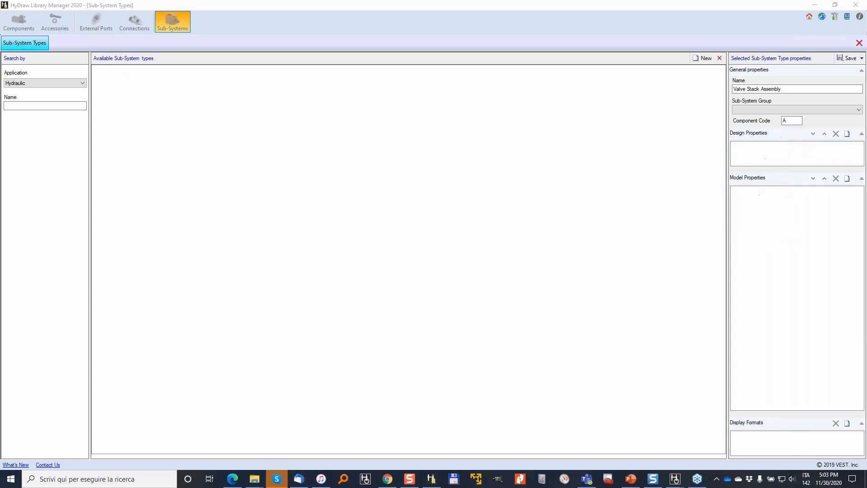
# Step: Close the sub-system types and browse the symbols stored in the sub-system folders, ending on Valve Stack Assembly
pyautogui.click(859, 44)
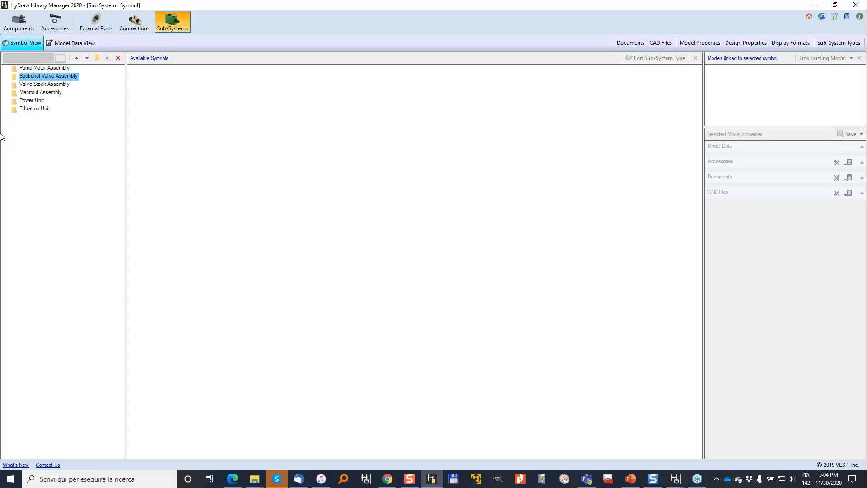
pyautogui.click(40, 71)
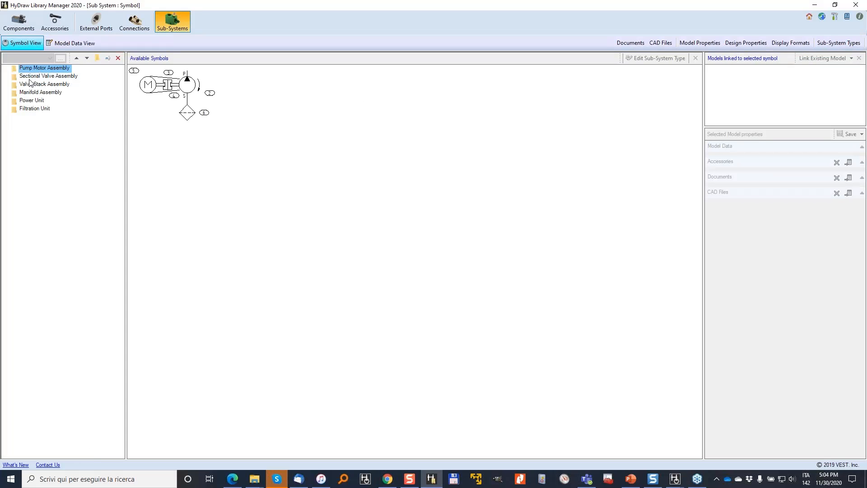
pyautogui.click(33, 78)
pyautogui.click(48, 85)
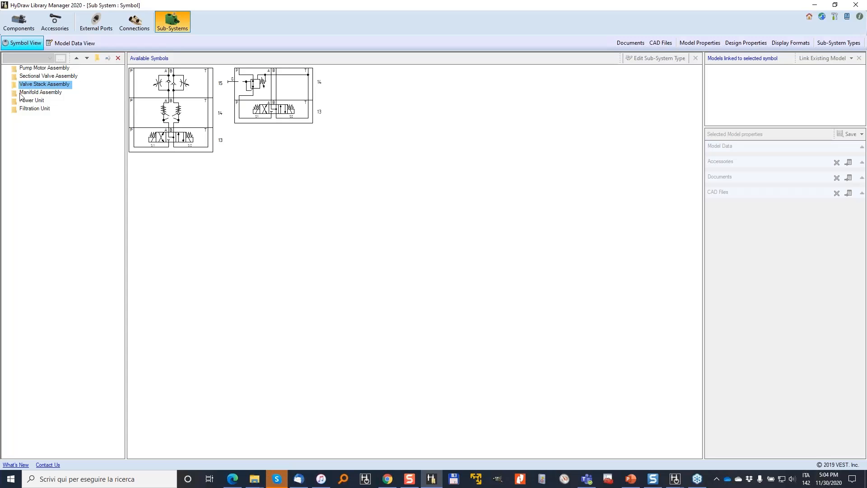
pyautogui.click(55, 93)
pyautogui.click(32, 102)
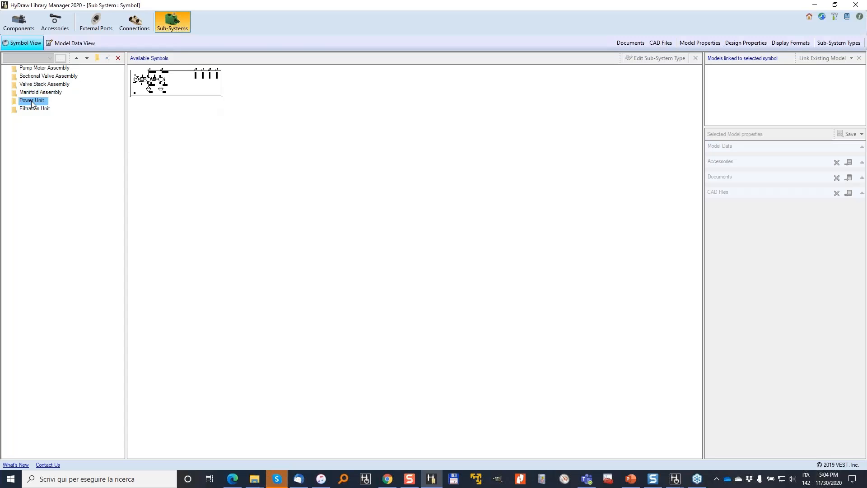
pyautogui.click(39, 110)
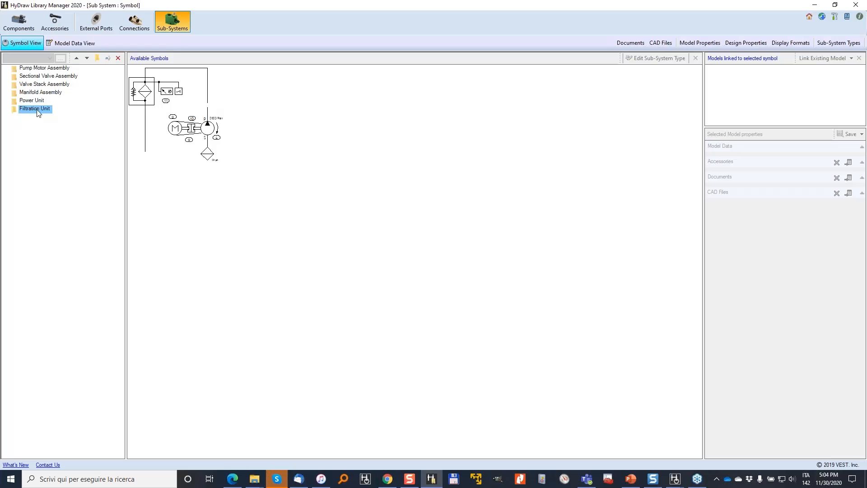
pyautogui.click(50, 71)
pyautogui.click(38, 86)
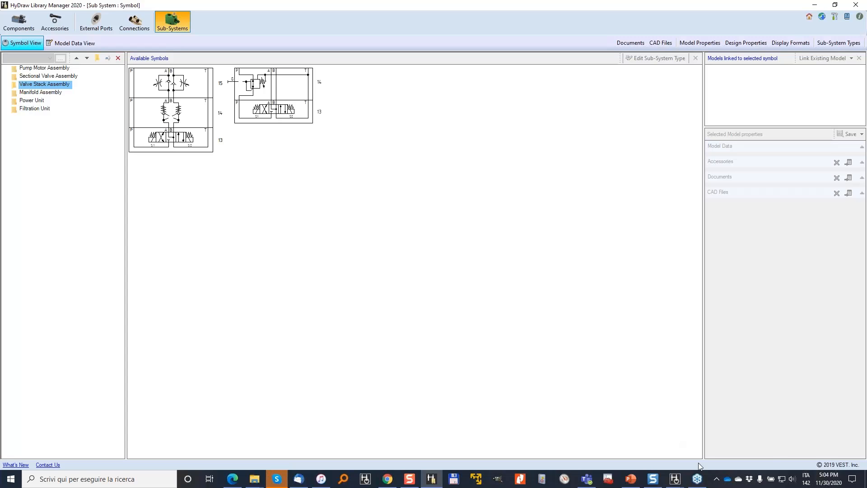
# Step: Switch to Drawing1.dwg in HyDraw CAD and reassign the item IDs of all symbols in the filter manifold circuit
pyautogui.click(674, 479)
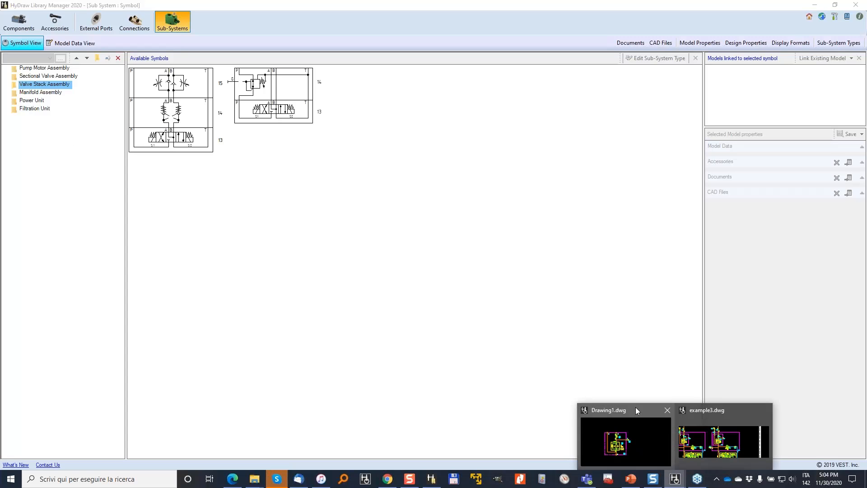
pyautogui.click(635, 410)
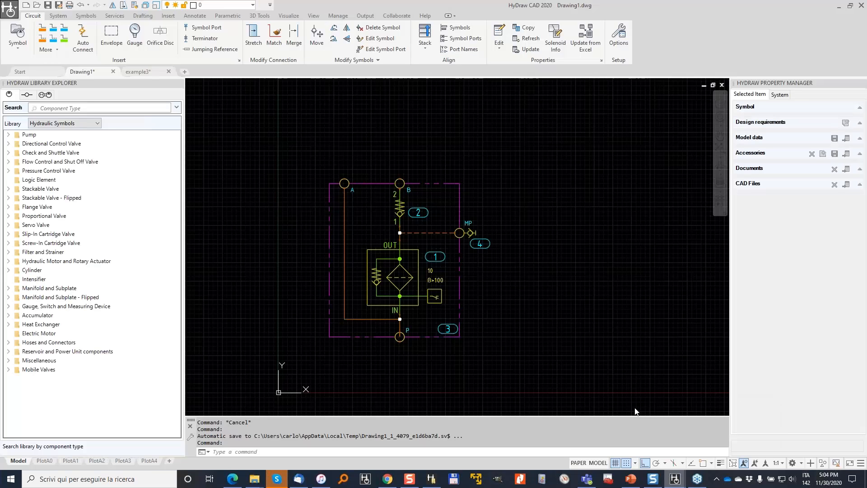
pyautogui.moveTo(392, 179); pyautogui.dragTo(362, 127, button='middle')
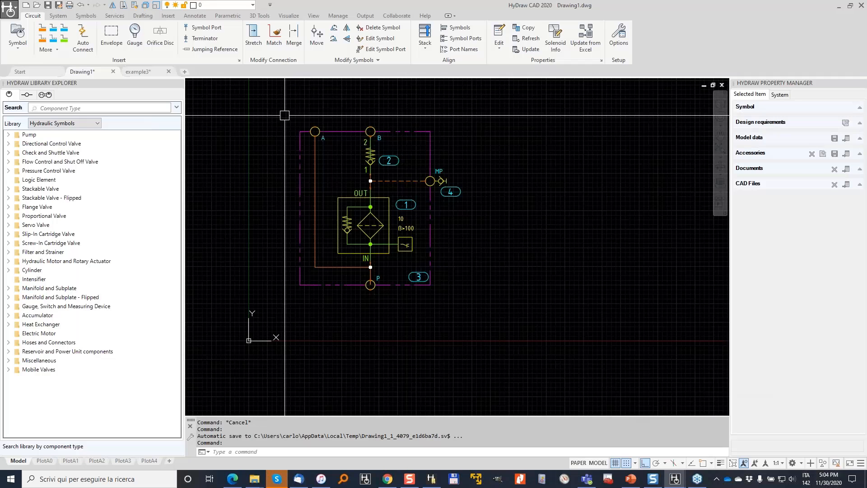
pyautogui.click(60, 16)
pyautogui.click(181, 39)
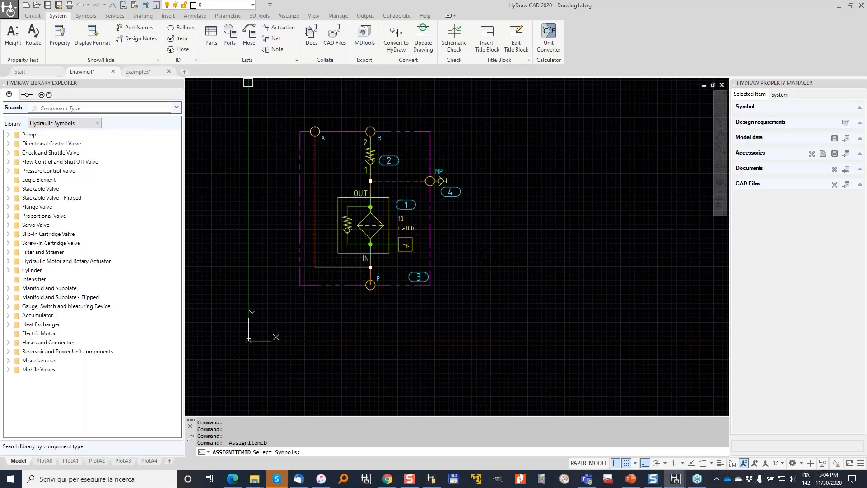
pyautogui.click(445, 295)
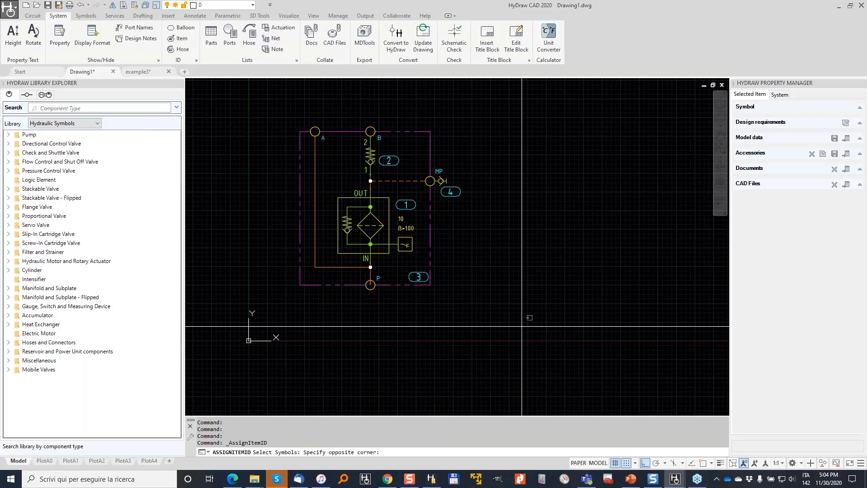
pyautogui.click(522, 325)
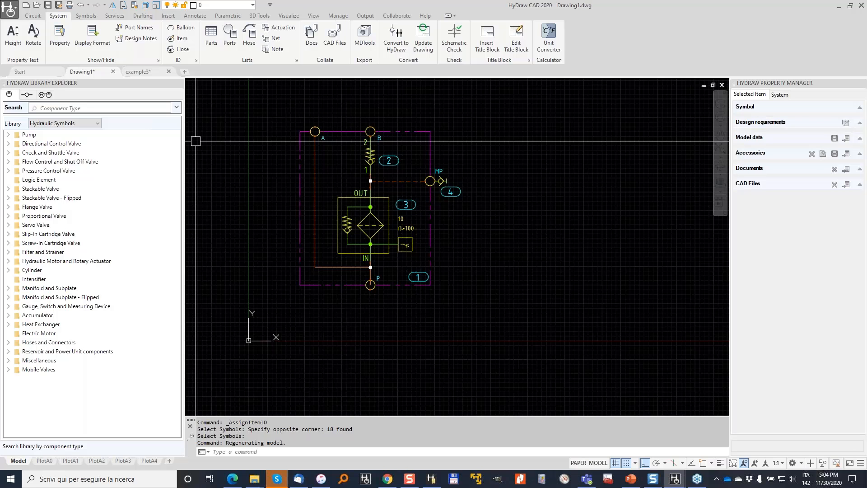
# Step: Show the sub-system library, open the Manage Subsystems tool for the drawing and widen its pane
pyautogui.click(45, 95)
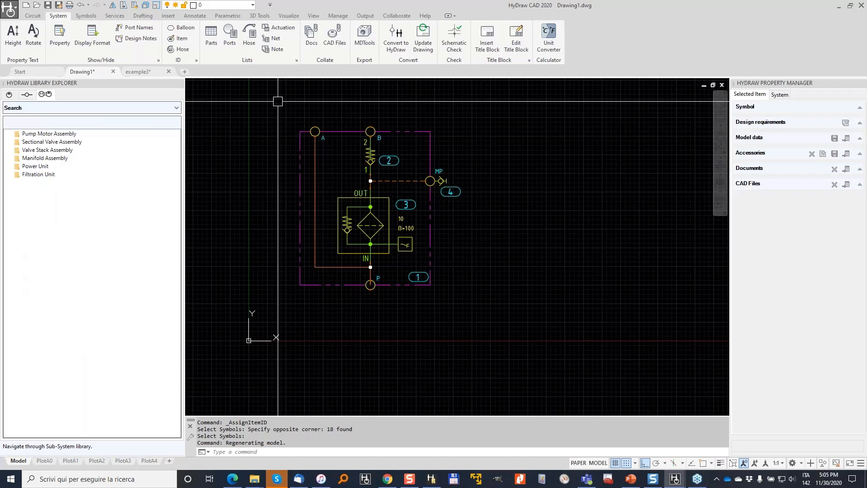
pyautogui.click(90, 17)
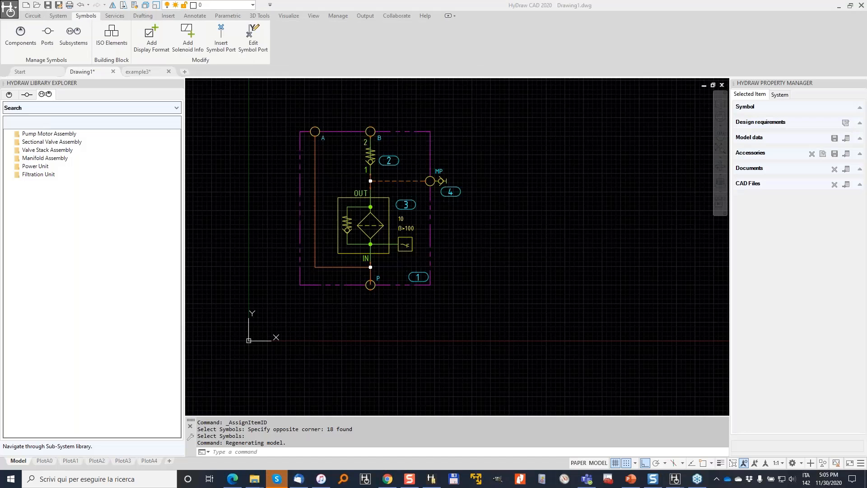
pyautogui.moveTo(86, 13)
pyautogui.mouseDown()
pyautogui.moveTo(106, 19)
pyautogui.moveTo(100, 11)
pyautogui.mouseUp()
pyautogui.moveTo(7, 26)
pyautogui.mouseDown()
pyautogui.moveTo(4, 40)
pyautogui.moveTo(32, 56)
pyautogui.moveTo(42, 28)
pyautogui.moveTo(17, 23)
pyautogui.moveTo(58, 65)
pyautogui.moveTo(91, 54)
pyautogui.moveTo(90, 15)
pyautogui.moveTo(87, 46)
pyautogui.moveTo(66, 35)
pyautogui.moveTo(49, 54)
pyautogui.mouseUp()
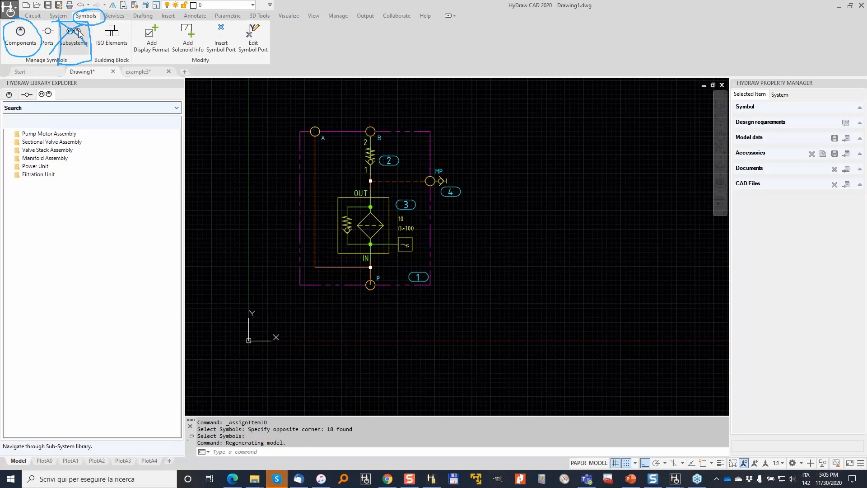
pyautogui.click(82, 39)
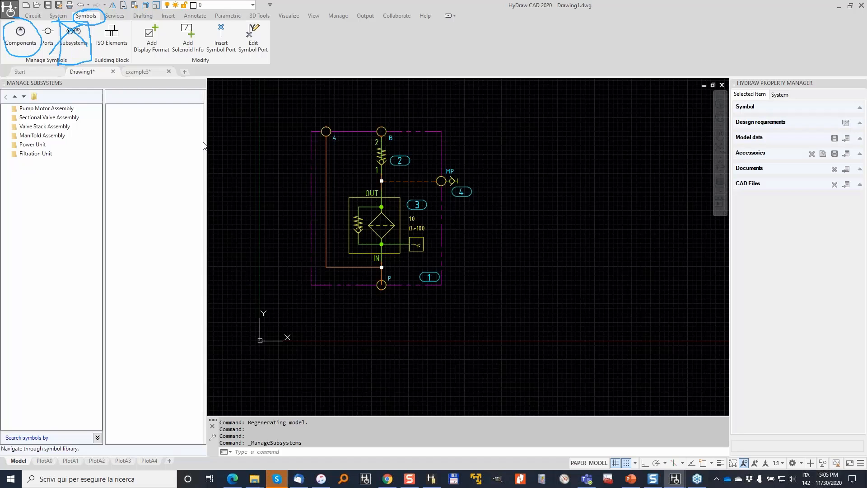
pyautogui.moveTo(207, 115); pyautogui.dragTo(227, 115)
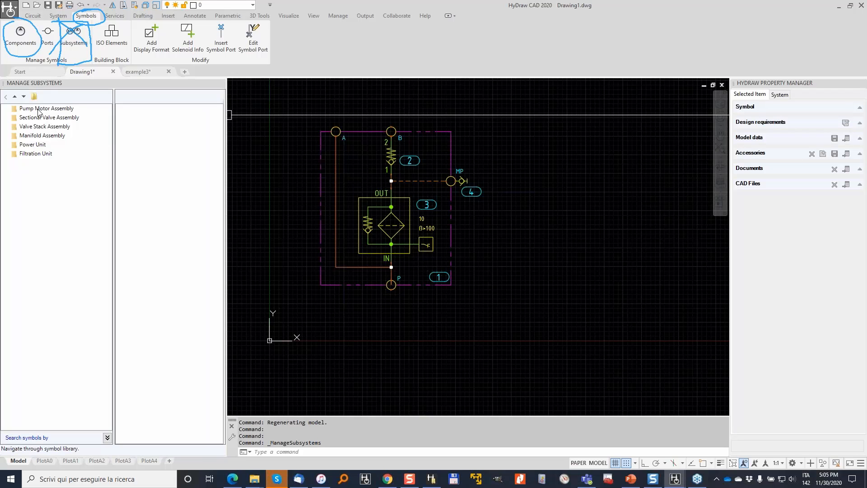
# Step: Add a new folder named "webinar series" to the top level of the subsystem library
pyautogui.rightClick(46, 202)
pyautogui.click(79, 209)
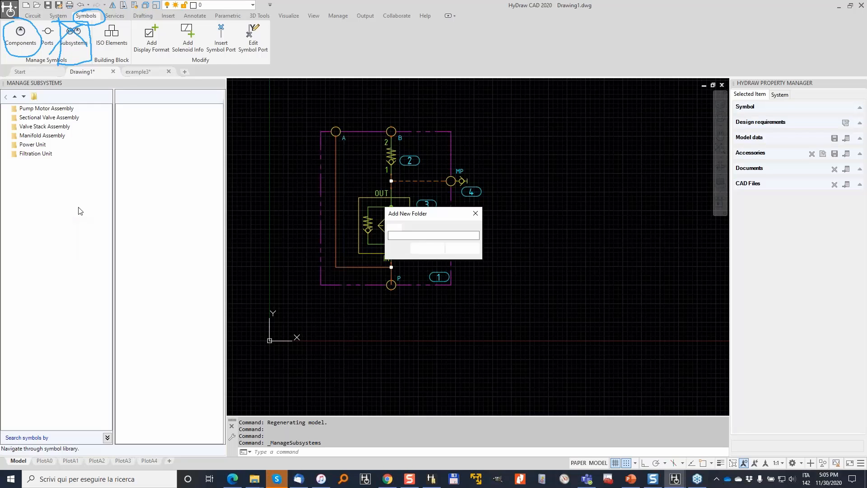
pyautogui.write('web')
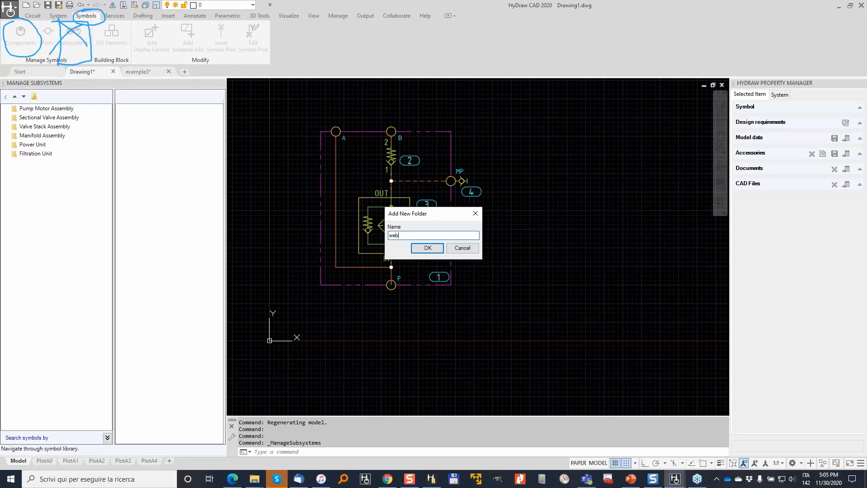
pyautogui.write('inare')
pyautogui.press('BackSpace')
pyautogui.press('BackSpace')
pyautogui.write('series')
pyautogui.press('Return')
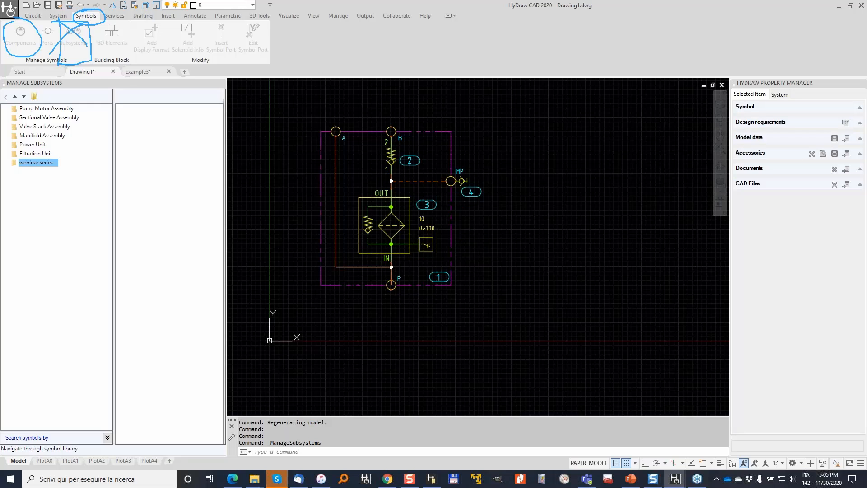
# Step: Add a subfolder named "manifold assemblies" inside the webinar series folder of the subsystem library
pyautogui.click(38, 163)
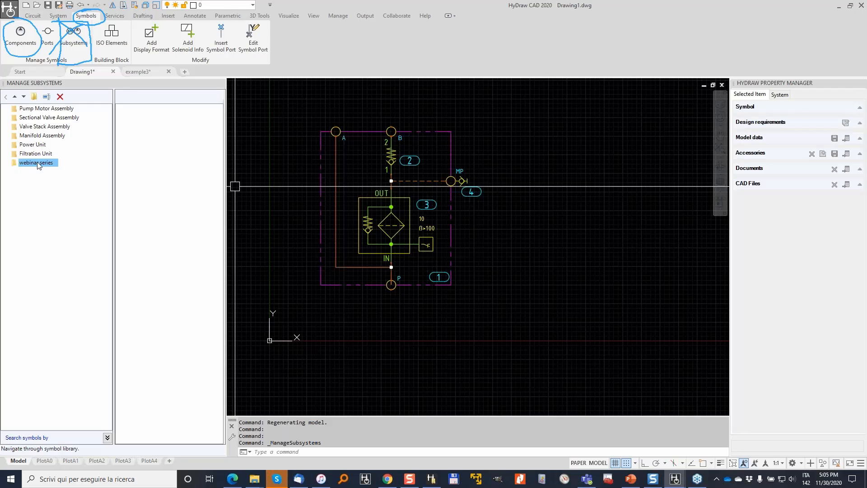
pyautogui.rightClick(38, 165)
pyautogui.click(59, 169)
pyautogui.write('manifold assemblies')
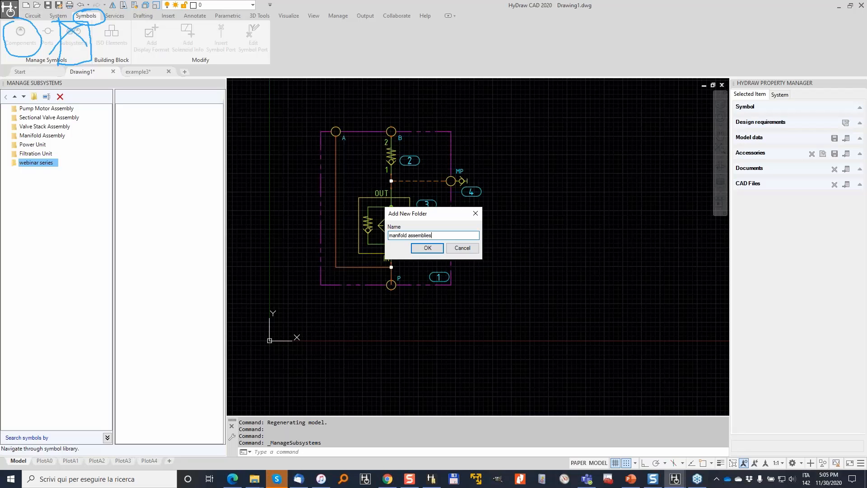
pyautogui.press('Return')
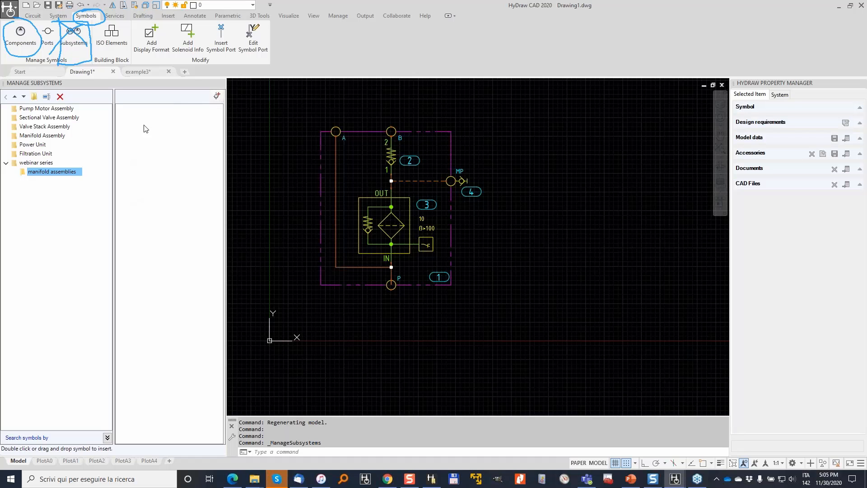
# Step: Start adding a hydraulic sub-system to the manifold assemblies folder with component type Manifold Assembly, specifying an insertion point and converting to subsystem
pyautogui.click(217, 96)
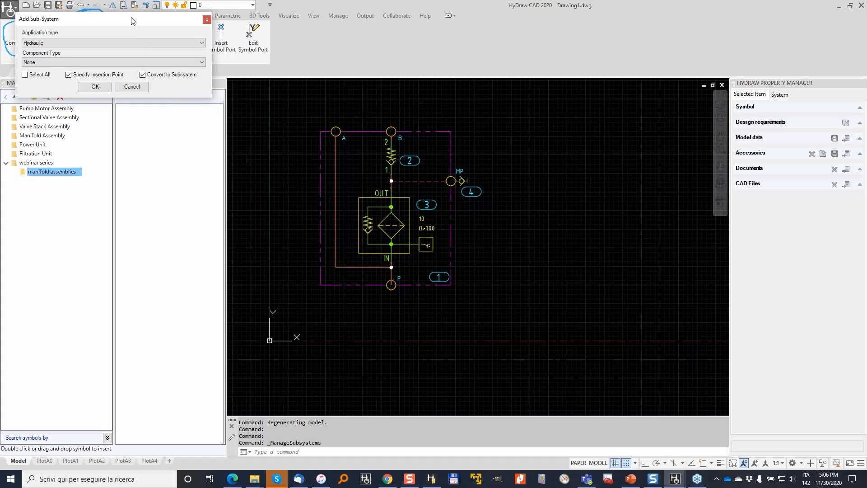
pyautogui.moveTo(133, 21); pyautogui.dragTo(219, 70)
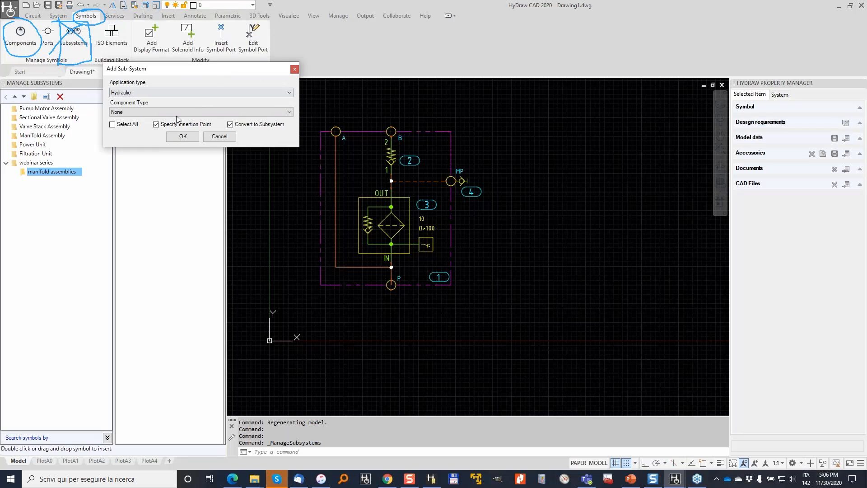
pyautogui.click(144, 112)
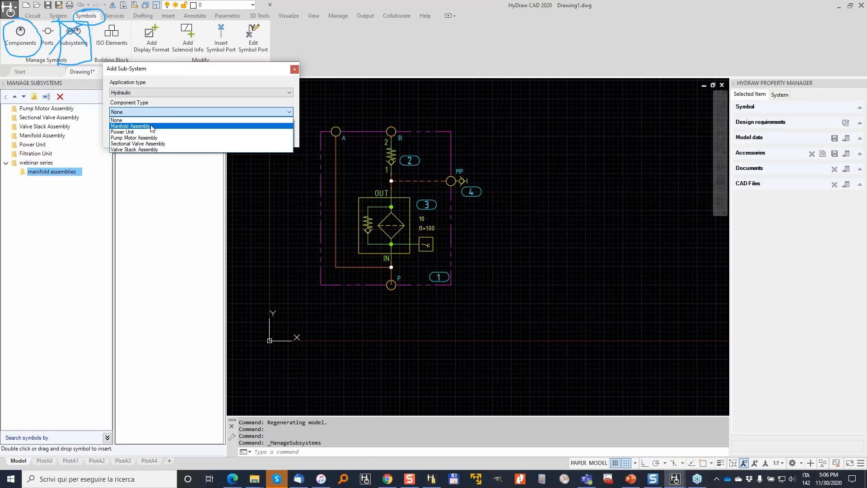
pyautogui.click(134, 126)
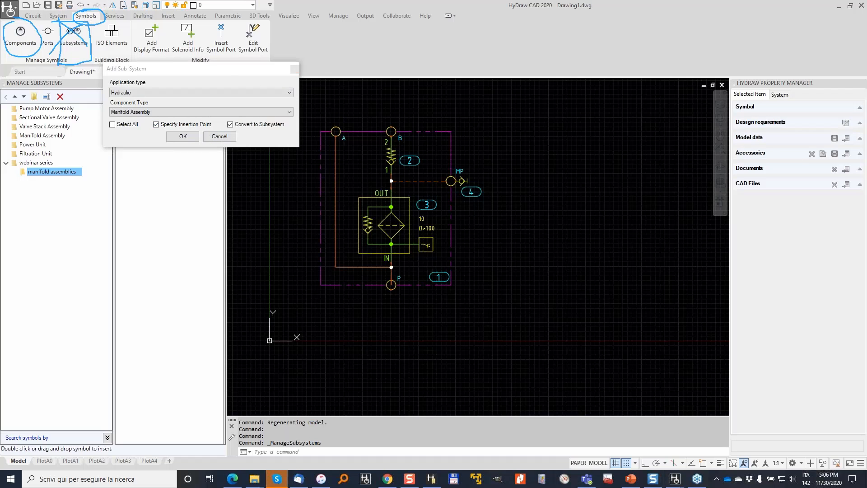
pyautogui.moveTo(103, 121)
pyautogui.mouseDown()
pyautogui.moveTo(143, 133)
pyautogui.moveTo(116, 107)
pyautogui.moveTo(88, 111)
pyautogui.mouseUp()
pyautogui.moveTo(157, 129); pyautogui.dragTo(212, 123)
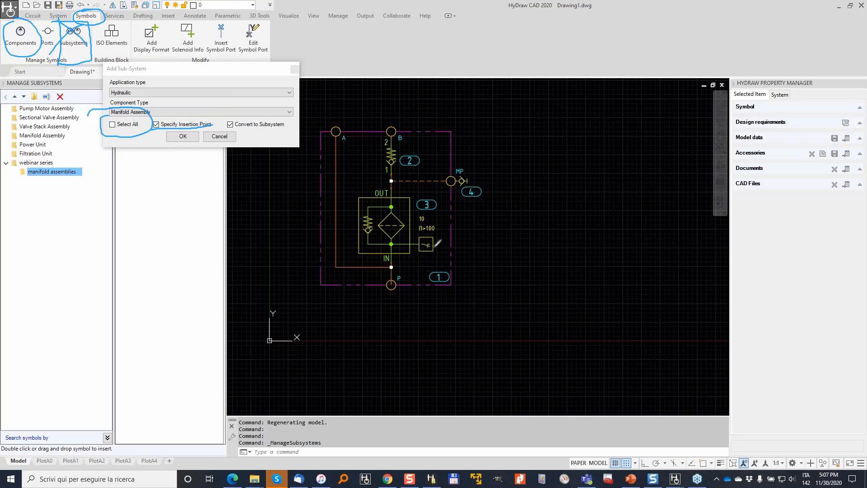
pyautogui.moveTo(221, 119)
pyautogui.mouseDown()
pyautogui.moveTo(248, 133)
pyautogui.moveTo(251, 103)
pyautogui.moveTo(223, 118)
pyautogui.mouseUp()
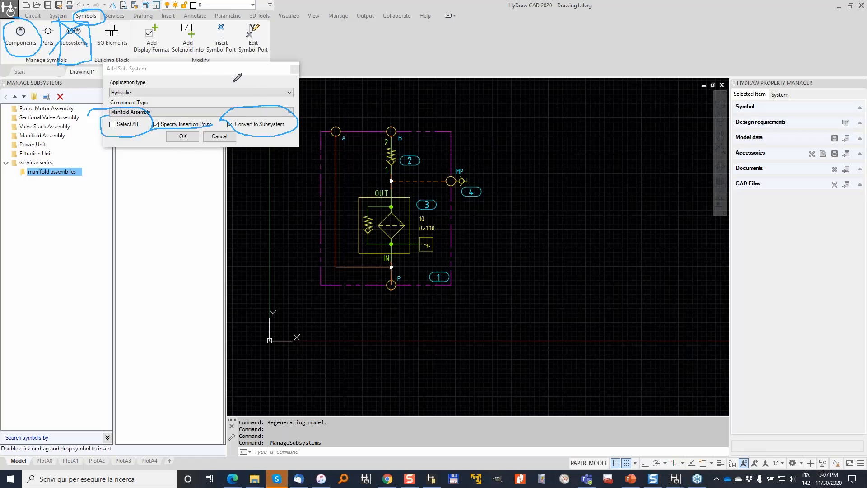
pyautogui.click(183, 136)
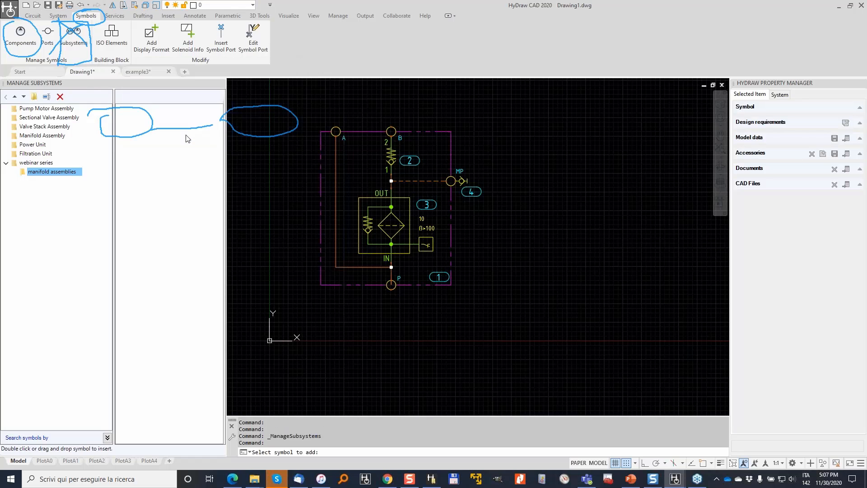
# Step: Select the entire filter manifold circuit, use port B's centre as the insertion point and close the sub-system dialog
pyautogui.click(306, 103)
pyautogui.click(490, 303)
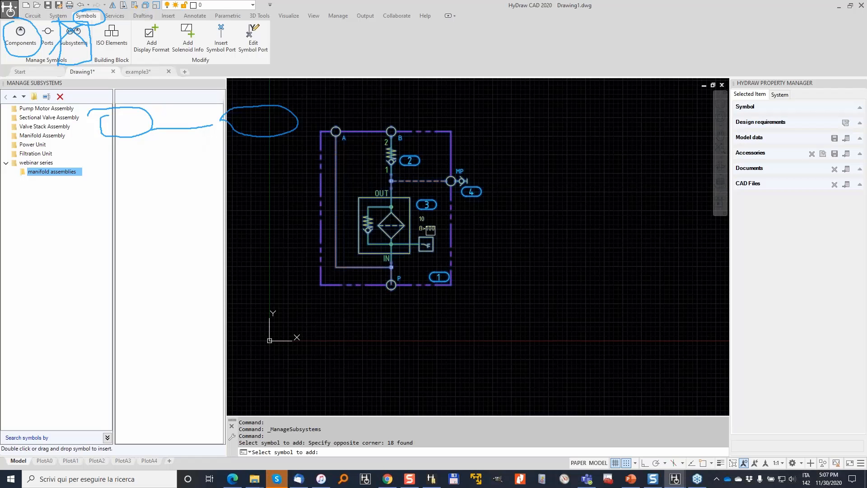
pyautogui.press('Return')
pyautogui.scroll(4, 376, 123)
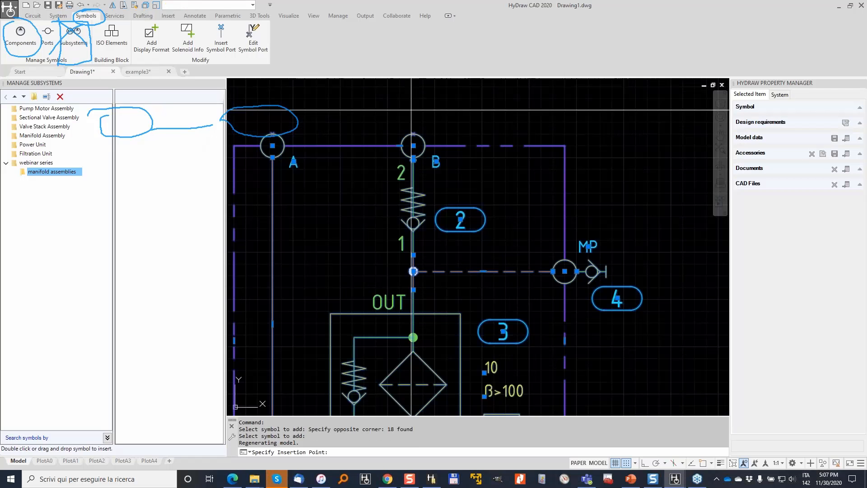
pyautogui.click(413, 146)
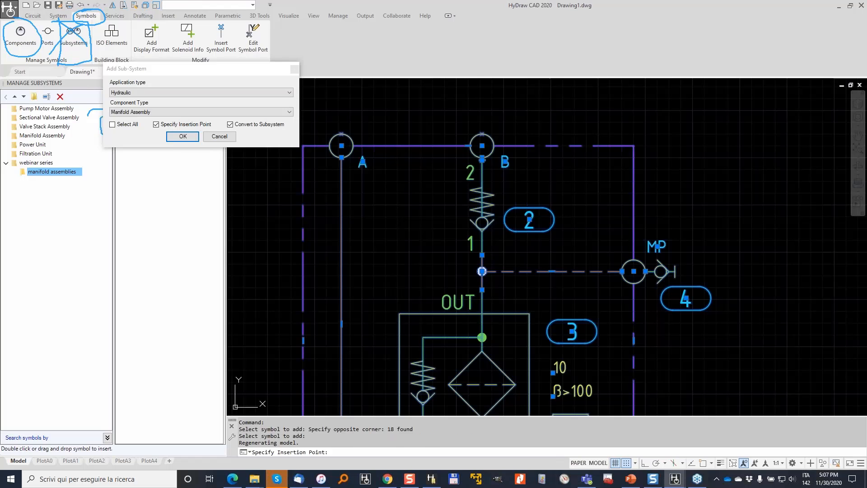
pyautogui.click(220, 138)
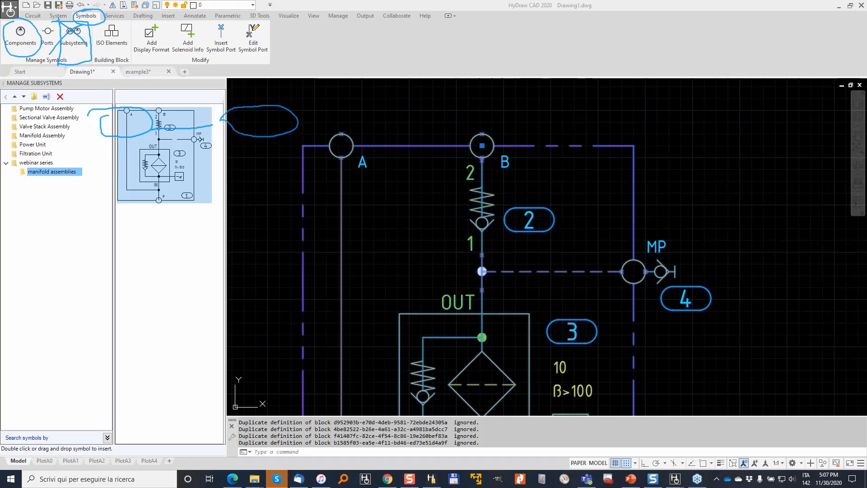
# Step: Move the new sub-system's hexagonal item balloon to the left side of the manifold envelope
pyautogui.scroll(-2, 521, 210)
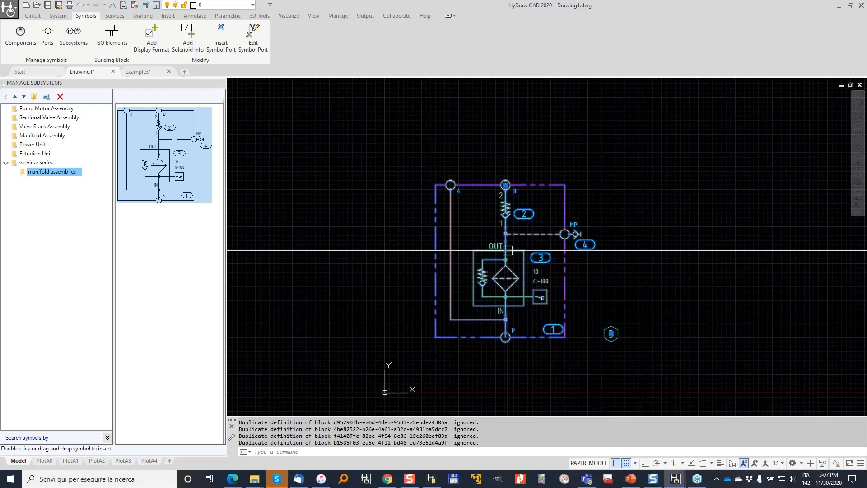
pyautogui.scroll(2, 461, 220)
pyautogui.click(620, 339)
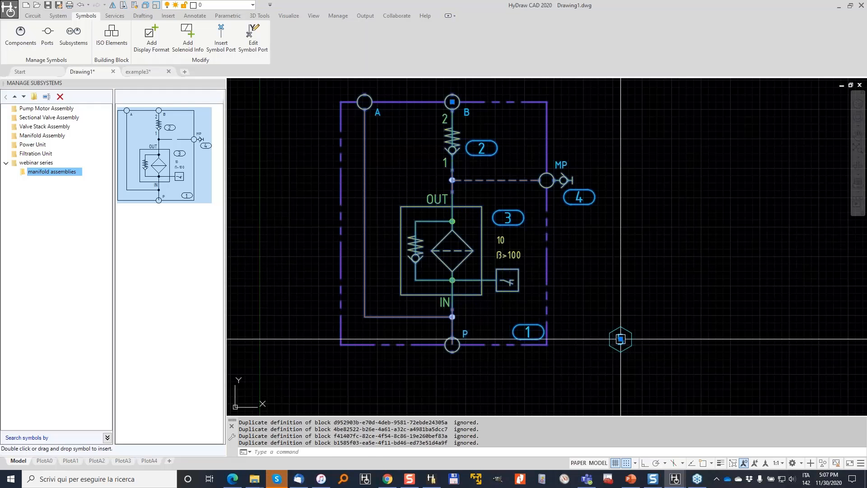
pyautogui.click(621, 338)
pyautogui.click(319, 190)
pyautogui.scroll(2, 316, 195)
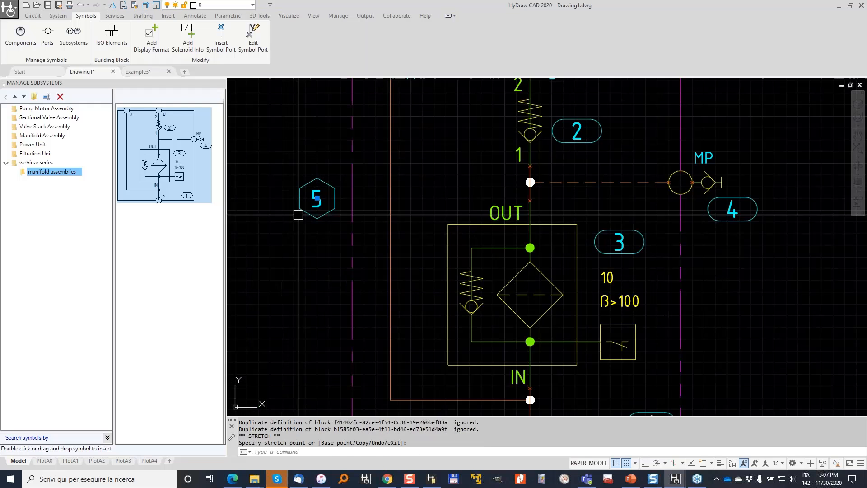
pyautogui.scroll(2, 311, 203)
pyautogui.scroll(-2, 313, 202)
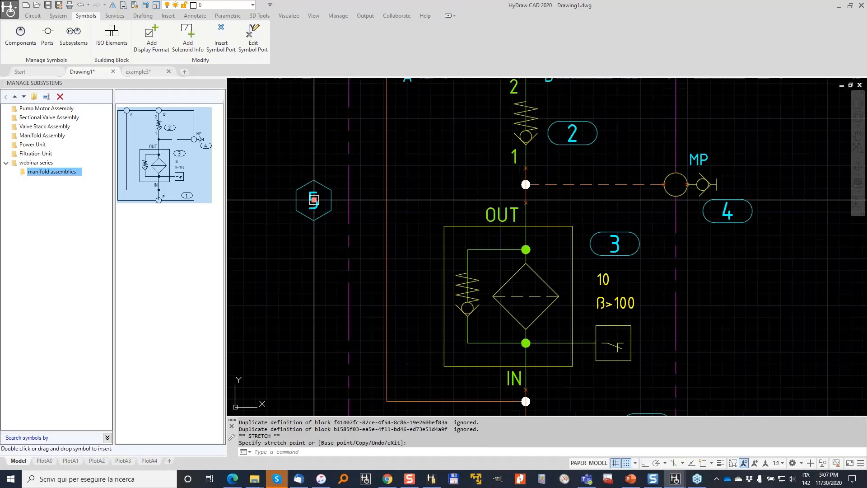
pyautogui.press('Escape')
# Step: Move the whole manifold sub-system by its insertion point at port B to the right, and back toward the drawing origin
pyautogui.scroll(-4, 361, 244)
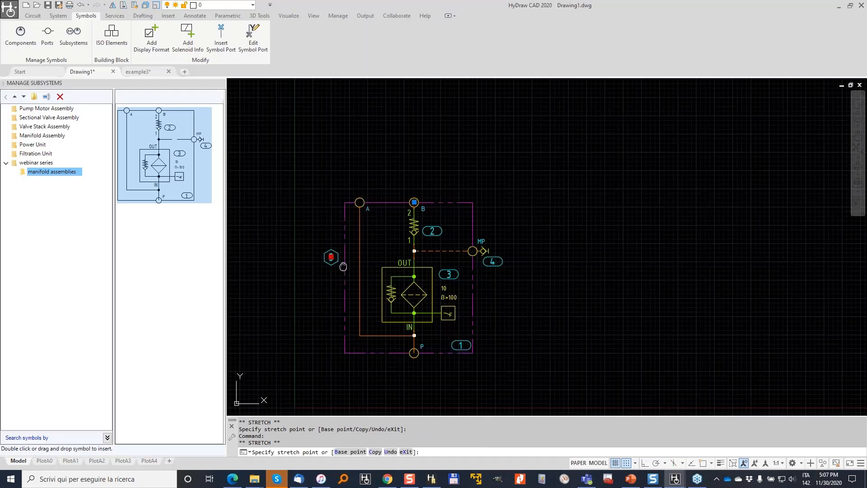
pyautogui.click(409, 243)
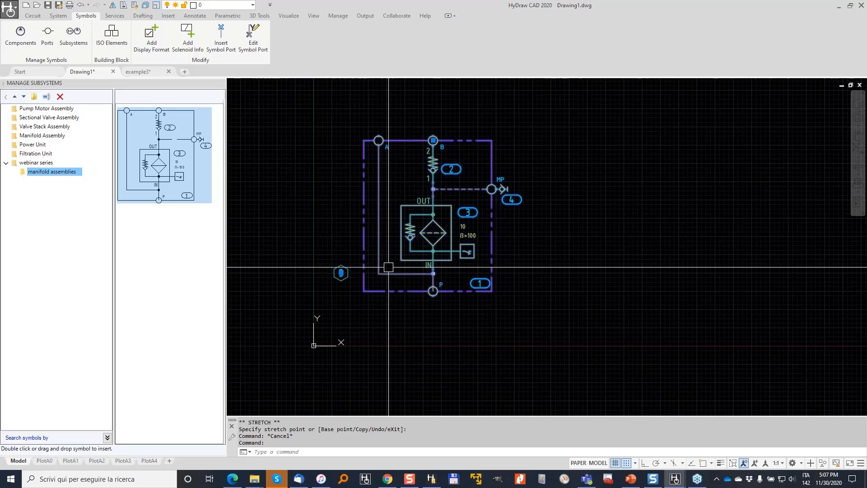
pyautogui.click(436, 143)
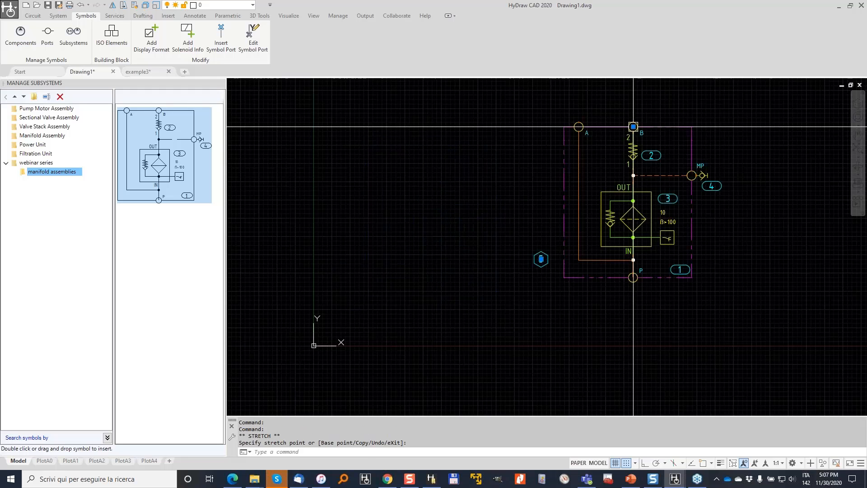
pyautogui.click(633, 126)
pyautogui.click(386, 156)
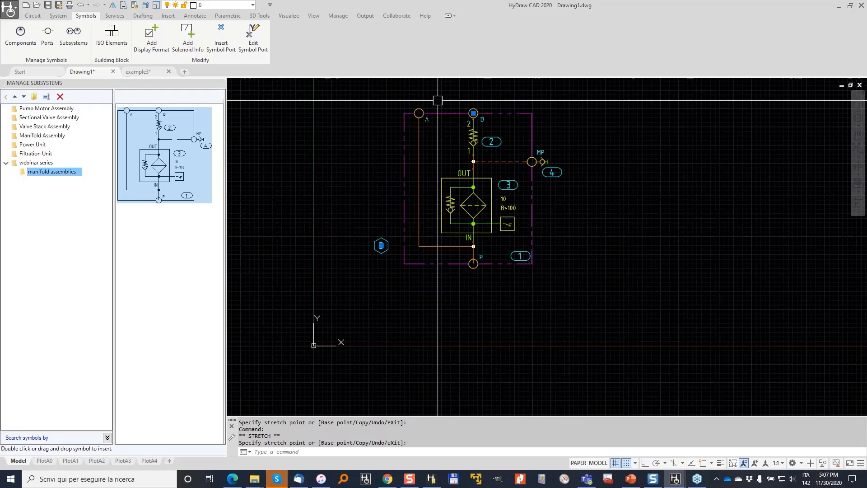
pyautogui.press('Escape')
# Step: Draw a pressure line from port P straight down and across to the left
pyautogui.click(36, 16)
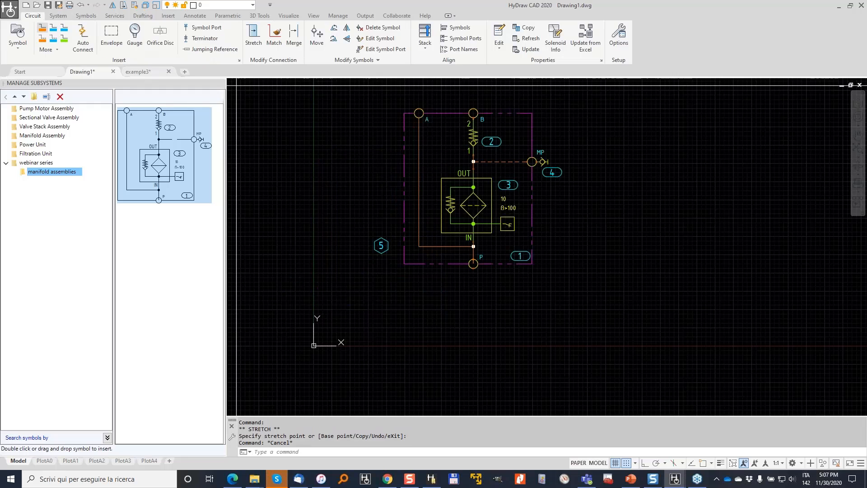
pyautogui.click(43, 27)
pyautogui.click(473, 269)
pyautogui.click(473, 350)
pyautogui.click(373, 351)
pyautogui.press('Return')
# Step: Draw a pressure line from port B up and to the right, and shift the connected sub-system slightly by its insertion point
pyautogui.moveTo(475, 195); pyautogui.dragTo(454, 340, button='middle')
pyautogui.scroll(1, 456, 221)
pyautogui.press('Return')
pyautogui.click(449, 279)
pyautogui.click(448, 142)
pyautogui.click(673, 142)
pyautogui.scroll(-2, 659, 178)
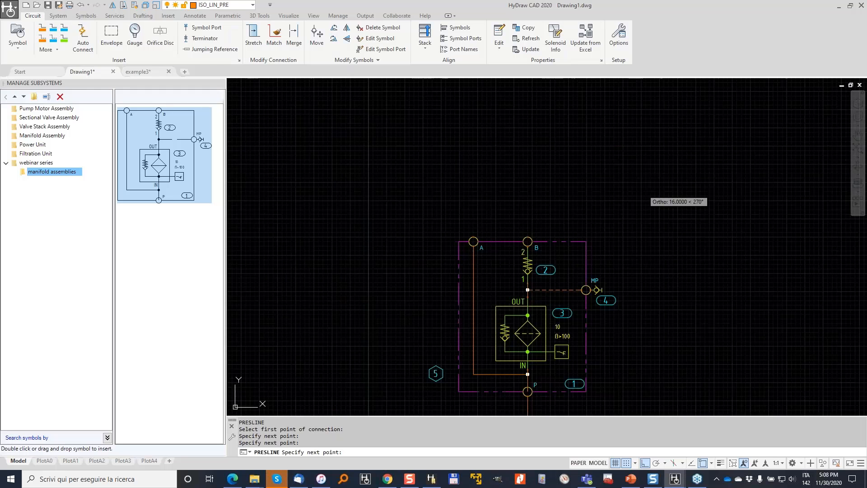
pyautogui.press('Return')
pyautogui.moveTo(527, 237); pyautogui.dragTo(495, 223)
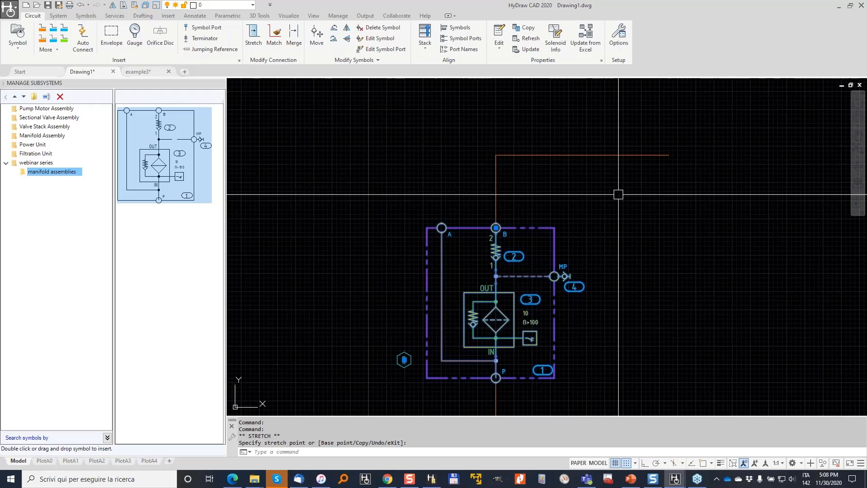
pyautogui.press('Escape')
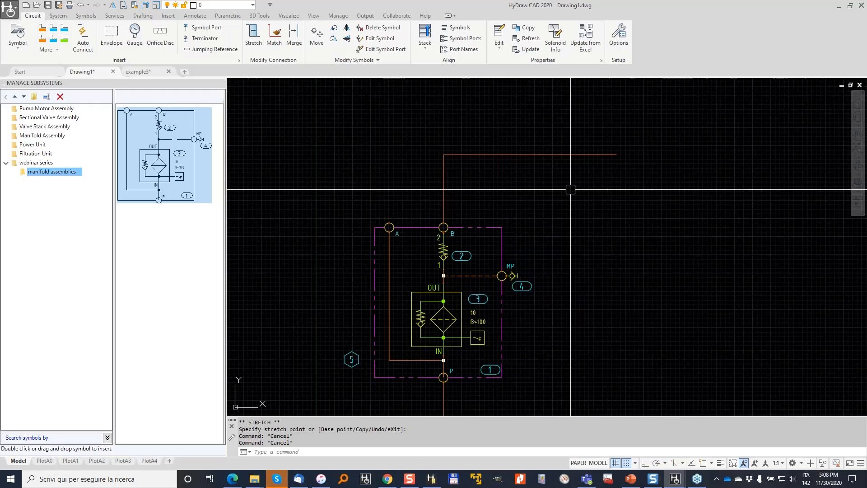
# Step: Open the property manager for the manifold sub-system and set its Model Code to WebManifold1
pyautogui.click(499, 36)
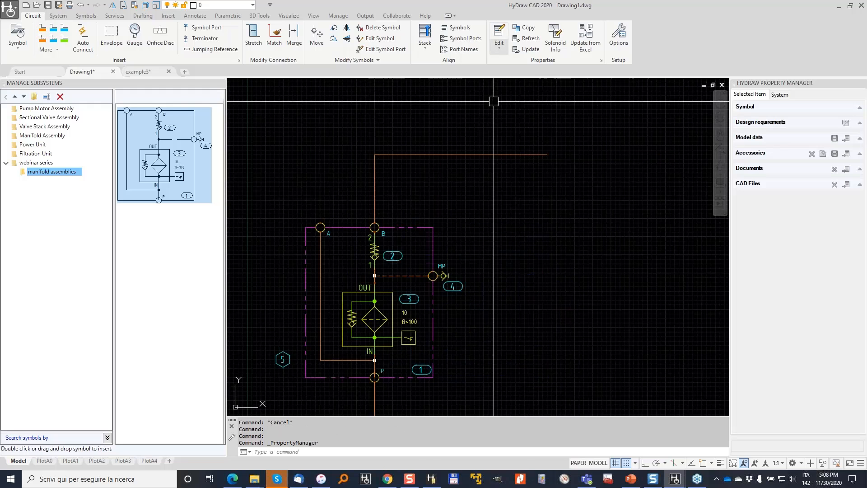
pyautogui.click(407, 228)
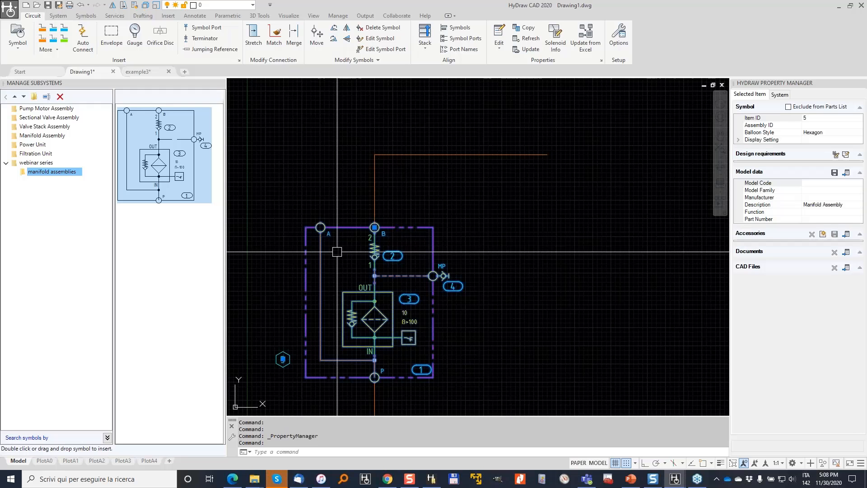
pyautogui.moveTo(487, 381); pyautogui.dragTo(539, 309, button='middle')
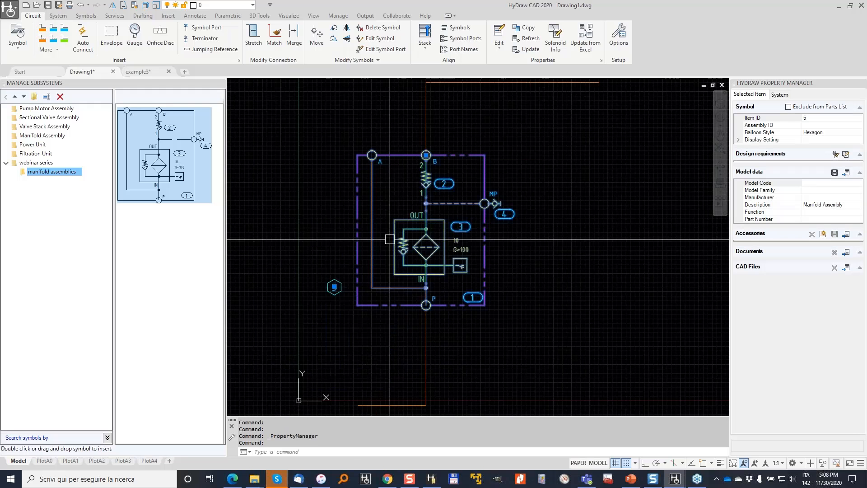
pyautogui.click(817, 197)
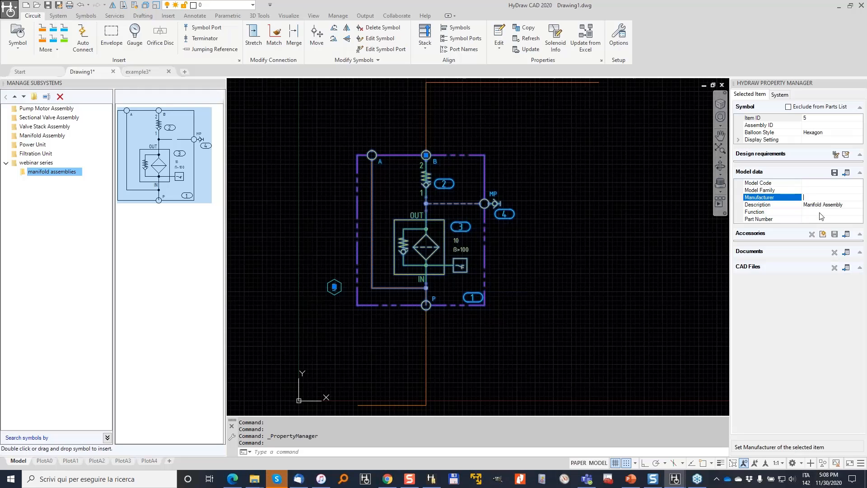
pyautogui.click(835, 183)
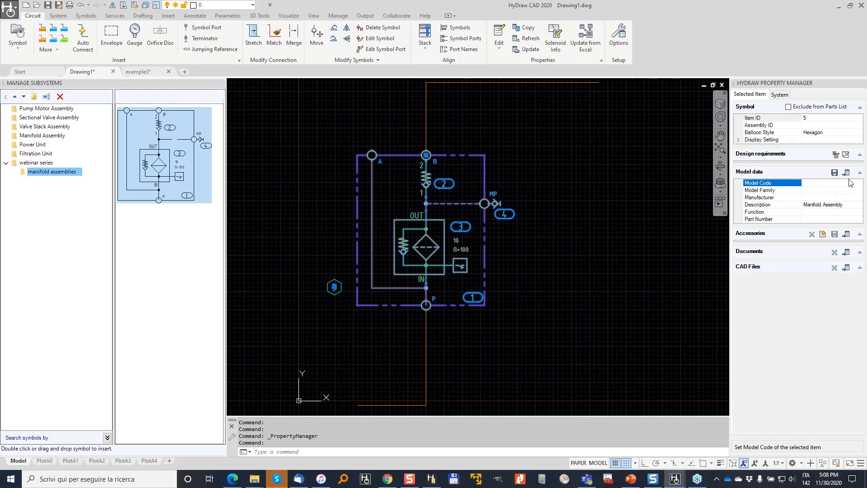
pyautogui.write('manifol')
pyautogui.write('Web')
pyautogui.press('Delete')
pyautogui.write('M')
pyautogui.write('1')
# Step: Set the sub-system's Model Family to WM and its Manufacturer to VEST
pyautogui.click(823, 190)
pyautogui.write('WM')
pyautogui.click(815, 197)
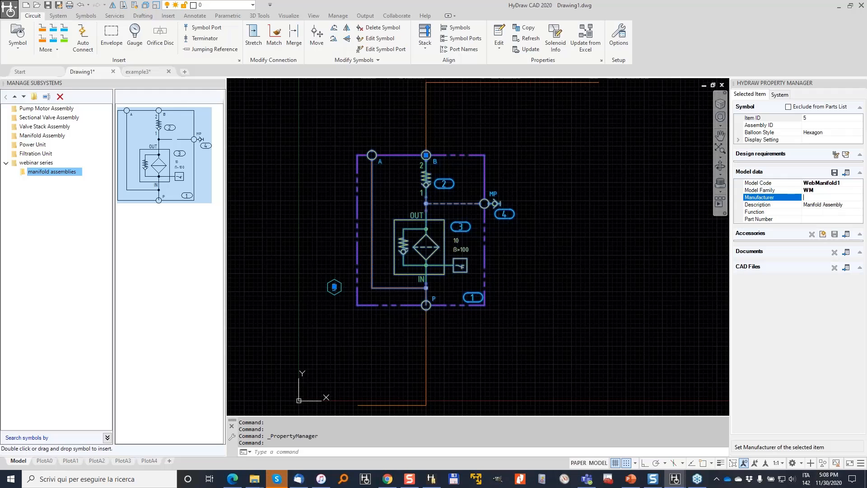
pyautogui.write('VEST')
pyautogui.click(833, 206)
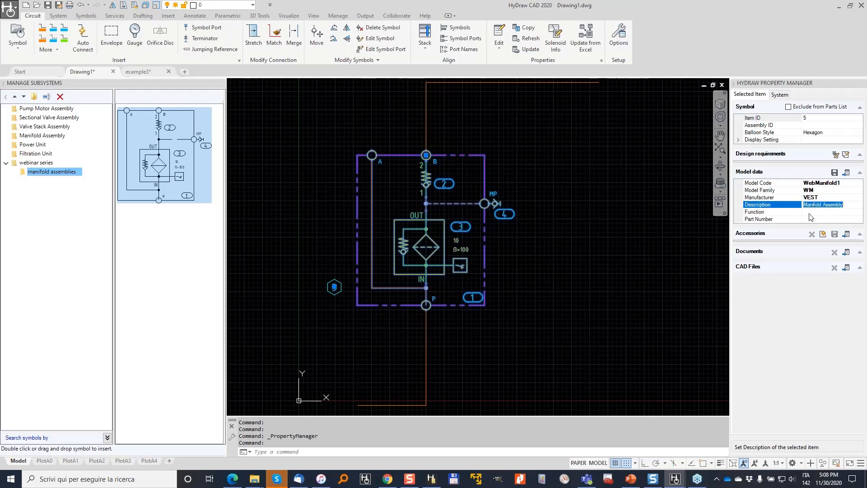
# Step: Set the manifold sub-system's Function to Filtration unit and save its model data to the HyDraw library
pyautogui.click(826, 211)
pyautogui.write('Filtr')
pyautogui.write('aton')
pyautogui.write('ion unit')
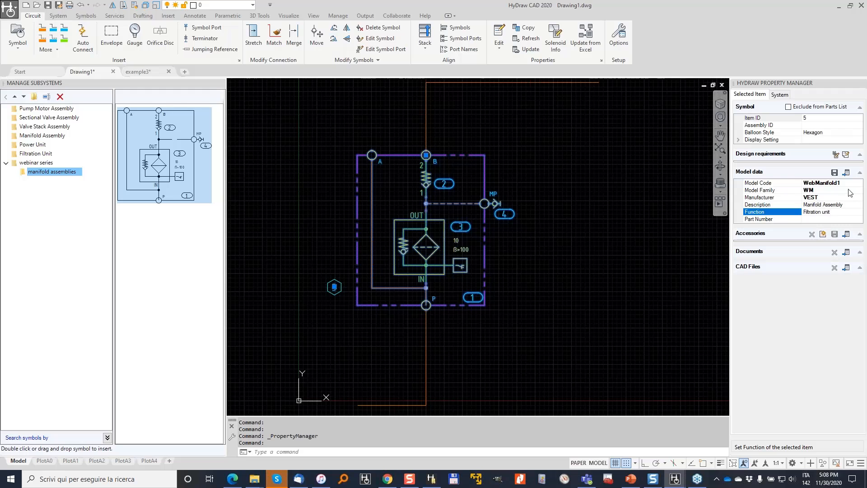
pyautogui.click(834, 172)
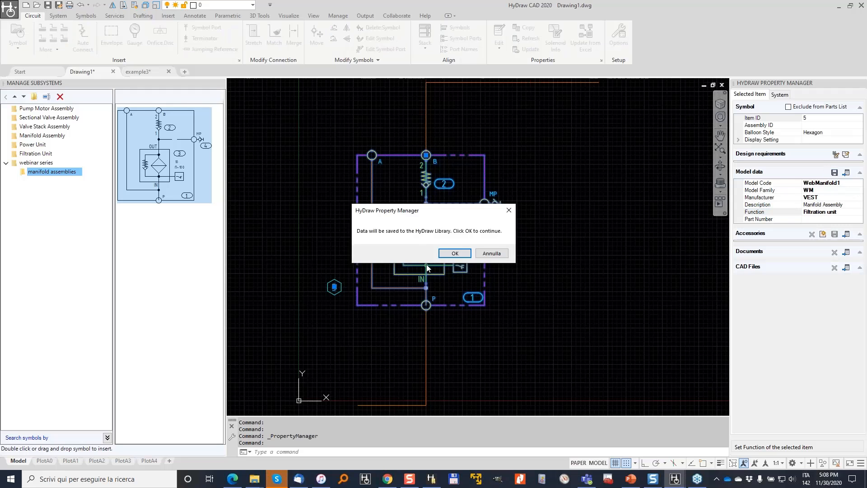
pyautogui.click(458, 252)
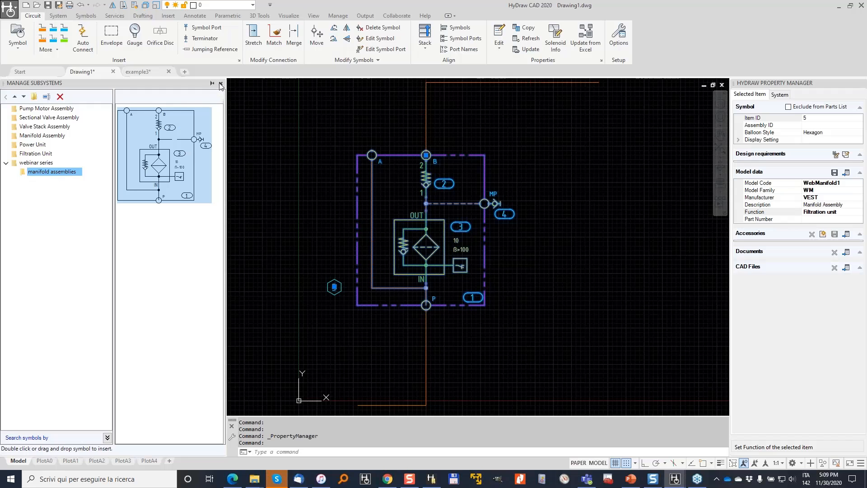
# Step: Close the sub-system manager, open the library explorer and browse to the manifold assemblies folder in webinar series
pyautogui.click(220, 84)
pyautogui.click(17, 34)
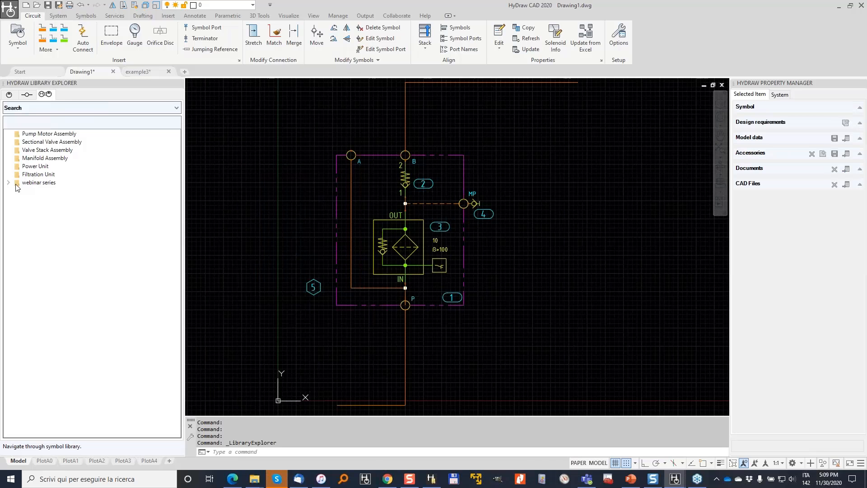
pyautogui.click(9, 183)
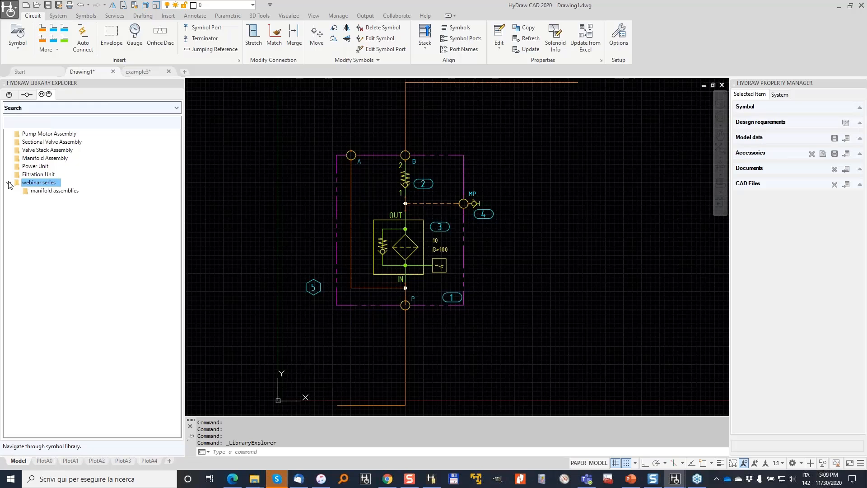
pyautogui.doubleClick(52, 191)
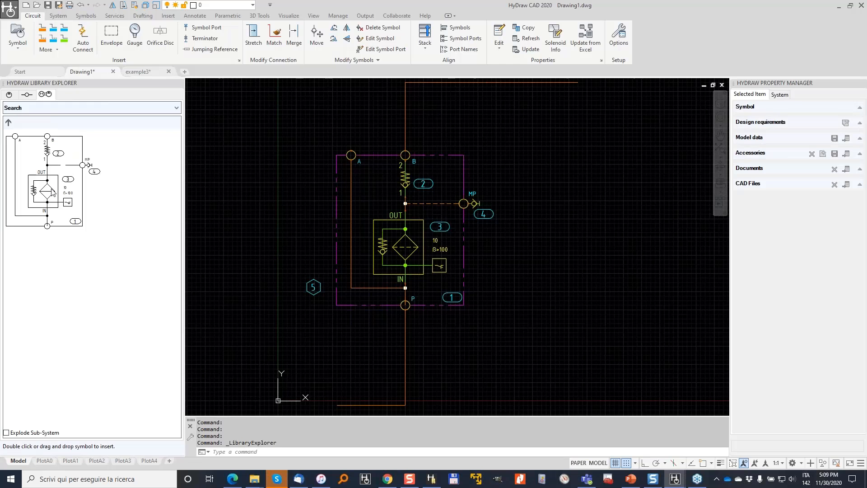
# Step: Insert the stored manifold sub-system without a model beside the existing manifold and inspect its item balloon
pyautogui.doubleClick(49, 195)
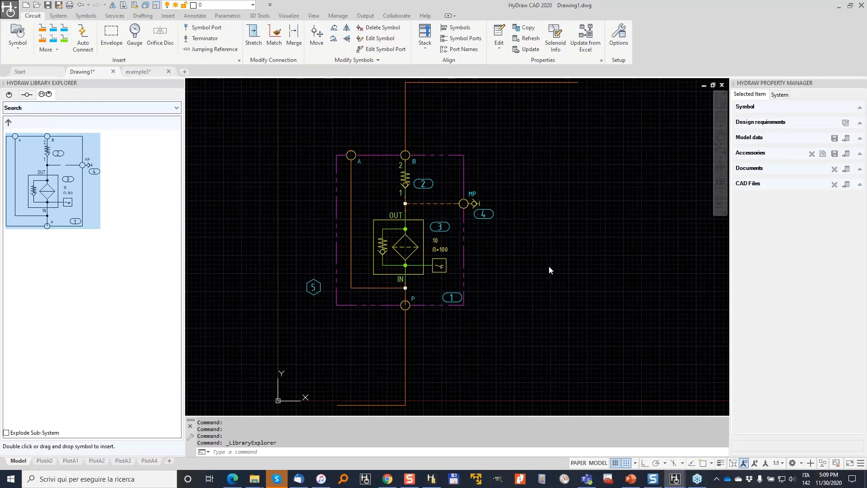
pyautogui.click(623, 245)
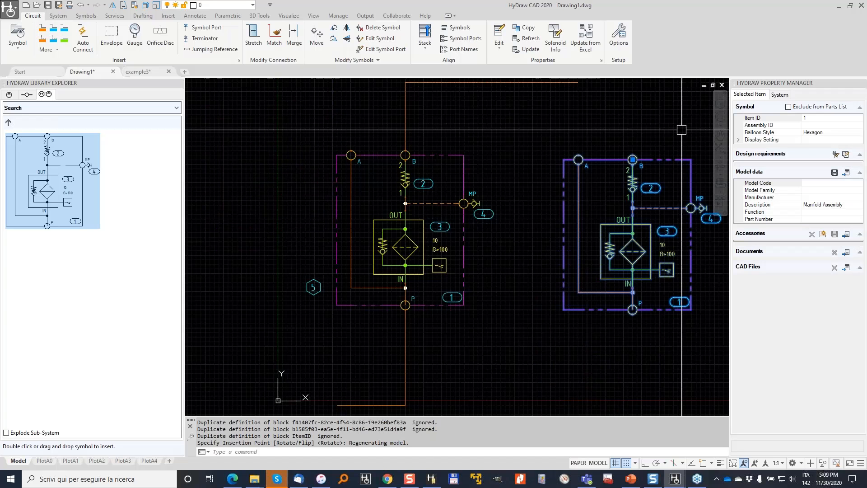
pyautogui.moveTo(718, 139); pyautogui.dragTo(594, 184, button='middle')
pyautogui.scroll(1, 576, 312)
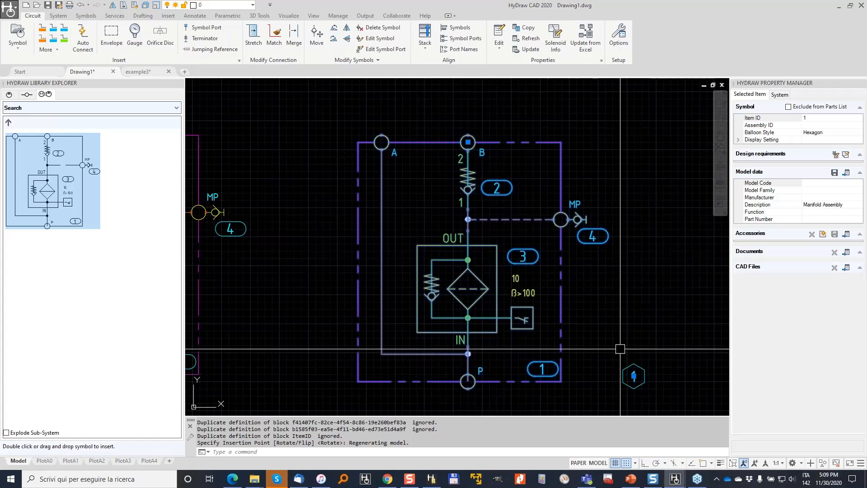
pyautogui.moveTo(634, 396); pyautogui.dragTo(600, 330, button='middle')
pyautogui.scroll(1, 599, 329)
pyautogui.scroll(1, 604, 279)
pyautogui.scroll(-2, 623, 286)
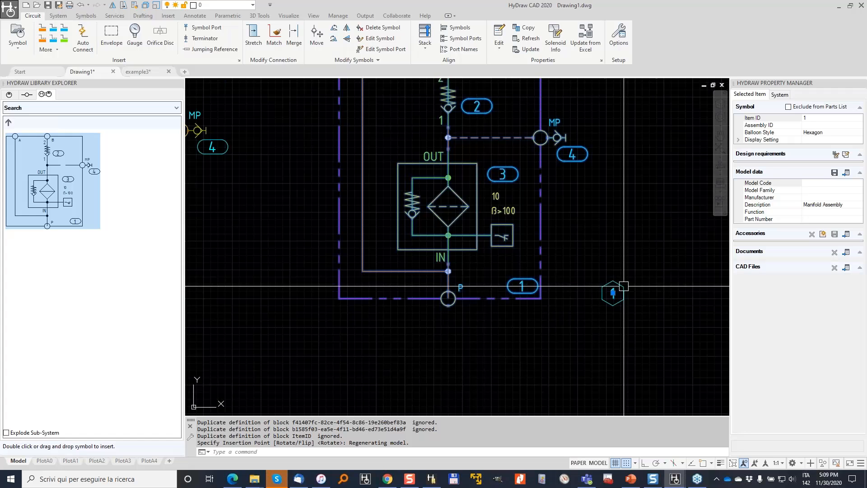
# Step: Delete the newly inserted manifold copy and select the original manifold to check its model data
pyautogui.press('Delete')
pyautogui.moveTo(688, 246)
pyautogui.mouseDown(button='middle')
pyautogui.moveTo(512, 279)
pyautogui.moveTo(619, 293)
pyautogui.mouseUp(button='middle')
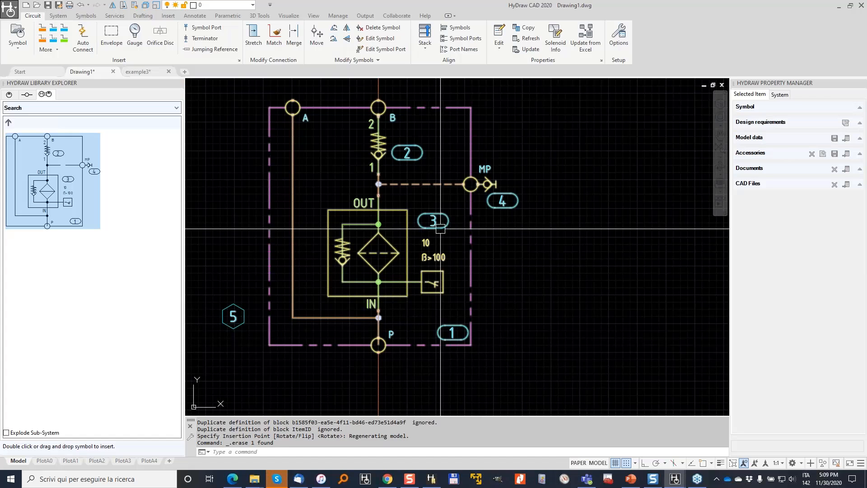
pyautogui.click(440, 229)
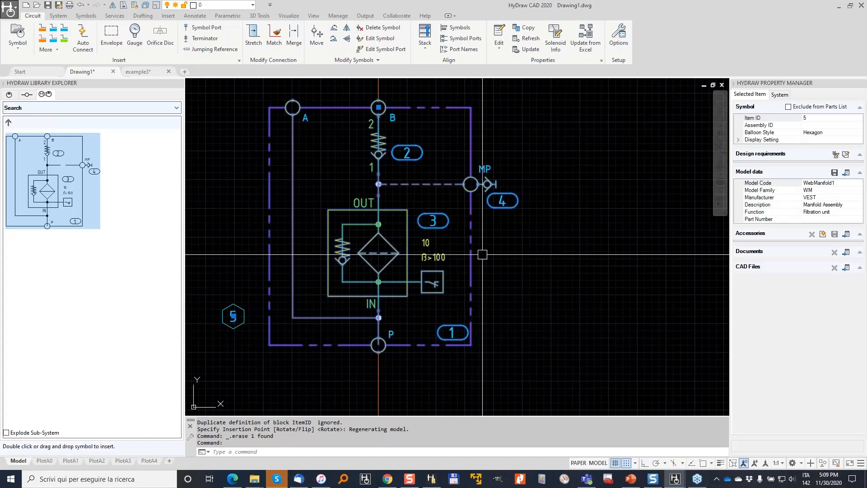
# Step: Search the sub-system library for the model code webmanifold1
pyautogui.click(177, 109)
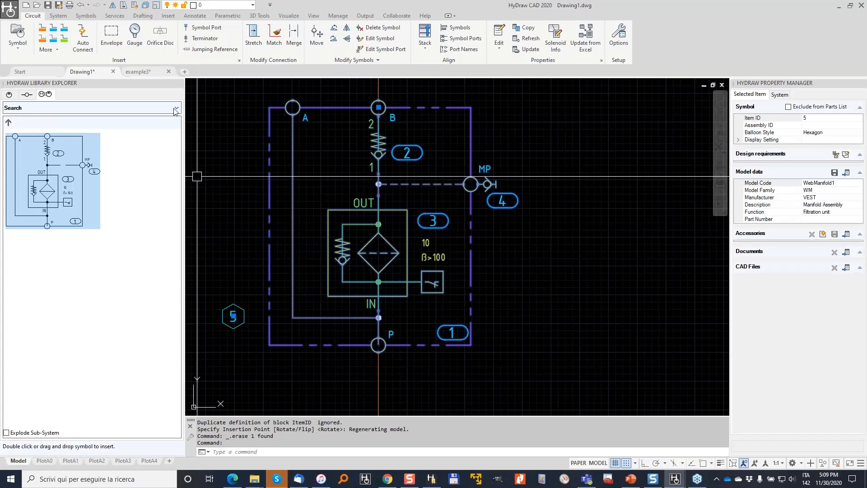
pyautogui.click(120, 131)
pyautogui.write('webmanifold1')
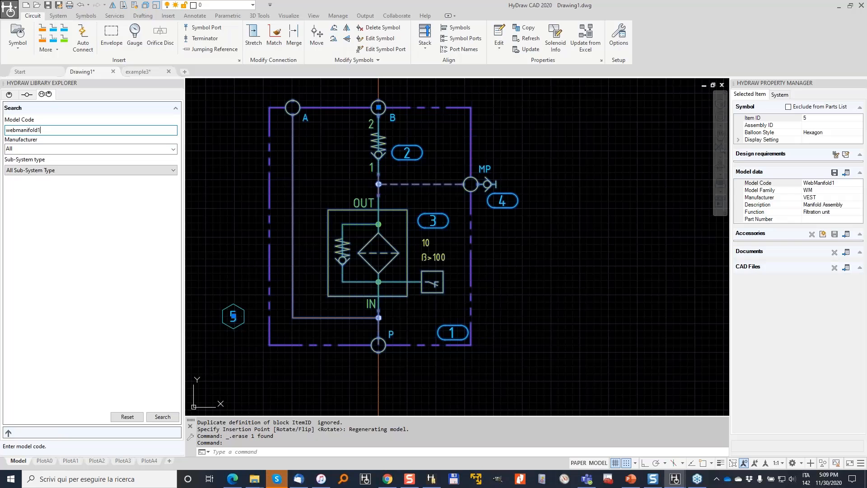
pyautogui.press('Return')
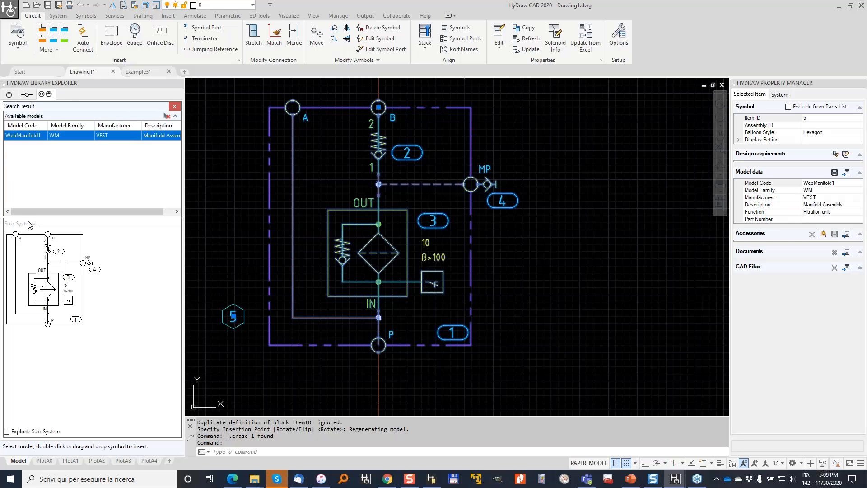
# Step: View the model properties of the WebManifold1 search result and close them
pyautogui.rightClick(36, 136)
pyautogui.click(85, 140)
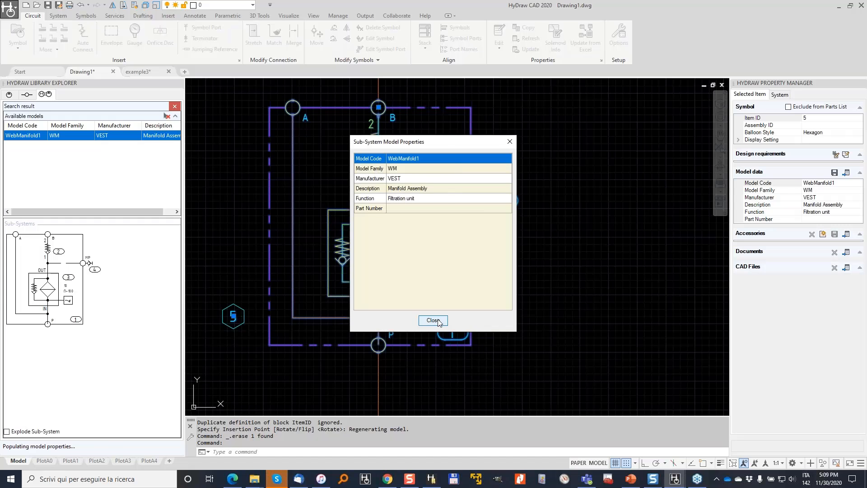
pyautogui.click(432, 320)
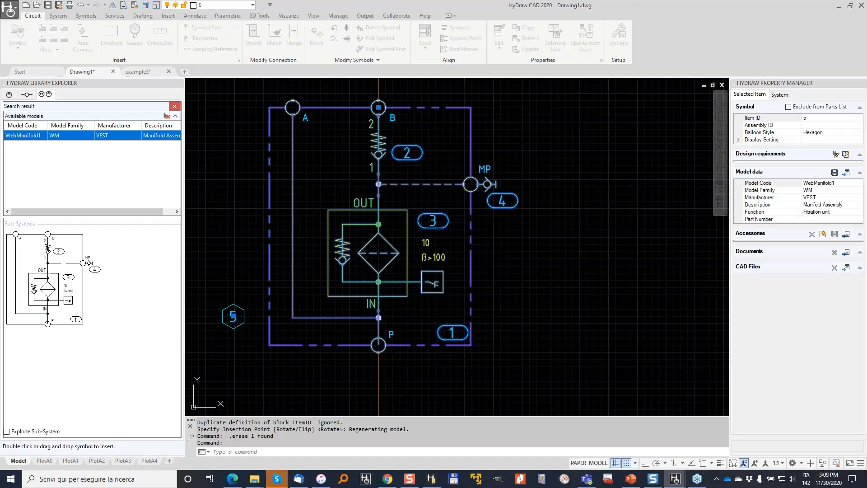
# Step: Insert the WebManifold1 sub-system from the search results to the right of the existing manifold, level with it
pyautogui.click(68, 291)
pyautogui.doubleClick(68, 289)
pyautogui.moveTo(613, 170); pyautogui.dragTo(466, 172, button='middle')
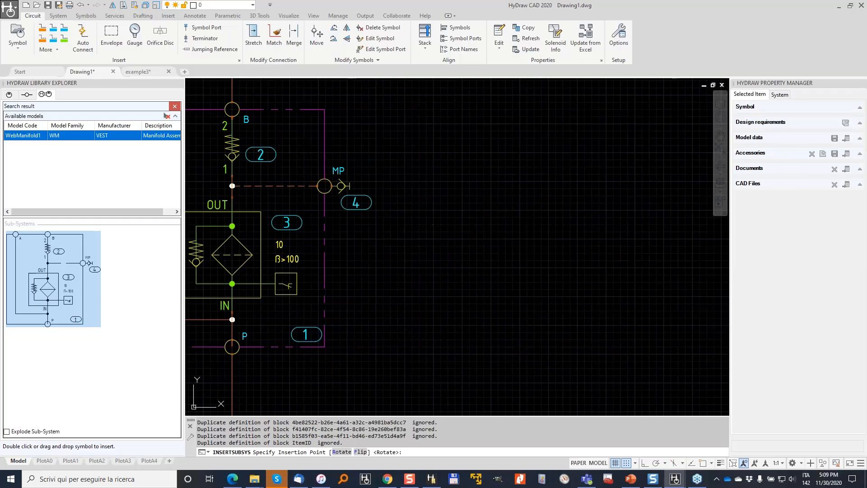
pyautogui.click(542, 109)
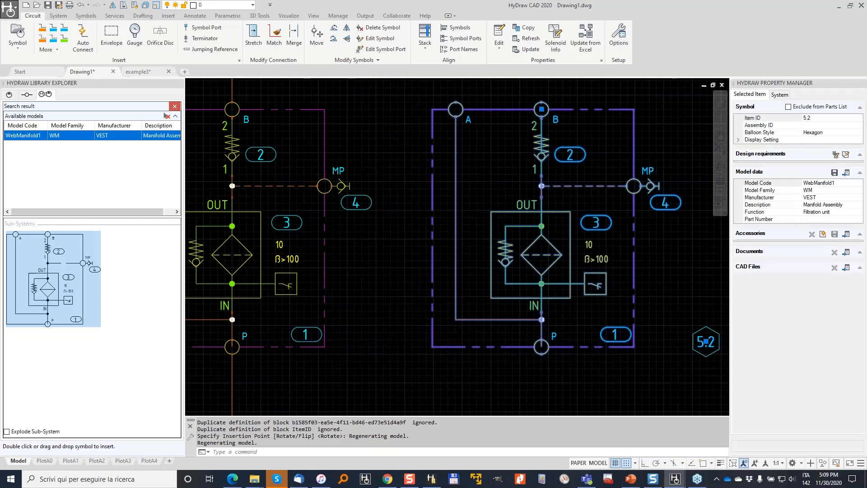
pyautogui.scroll(-1, 621, 118)
pyautogui.press('Escape')
pyautogui.press('Escape')
# Step: Compare the item balloons of the two manifolds and check the original manifold's item ID and model data
pyautogui.scroll(2, 319, 246)
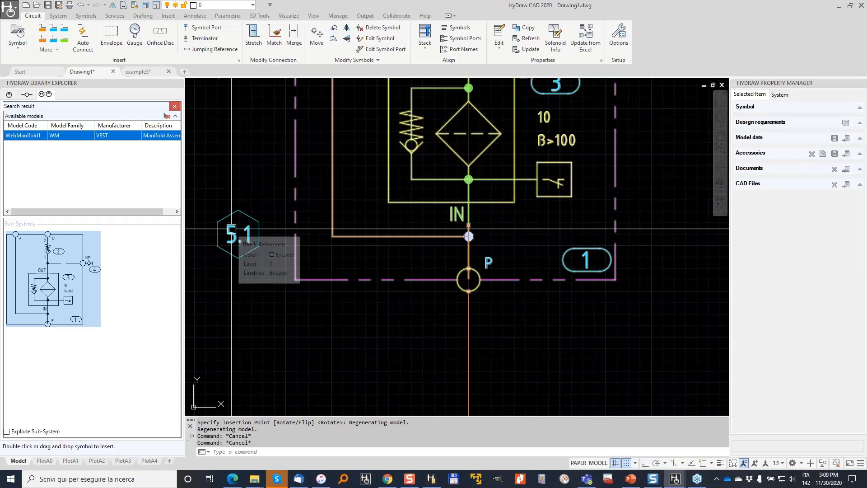
pyautogui.scroll(-1, 231, 228)
pyautogui.scroll(-1, 231, 229)
pyautogui.moveTo(627, 227); pyautogui.dragTo(519, 236, button='middle')
pyautogui.scroll(2, 518, 236)
pyautogui.scroll(-1, 490, 278)
pyautogui.scroll(-1, 490, 278)
pyautogui.moveTo(442, 246); pyautogui.dragTo(552, 232, button='middle')
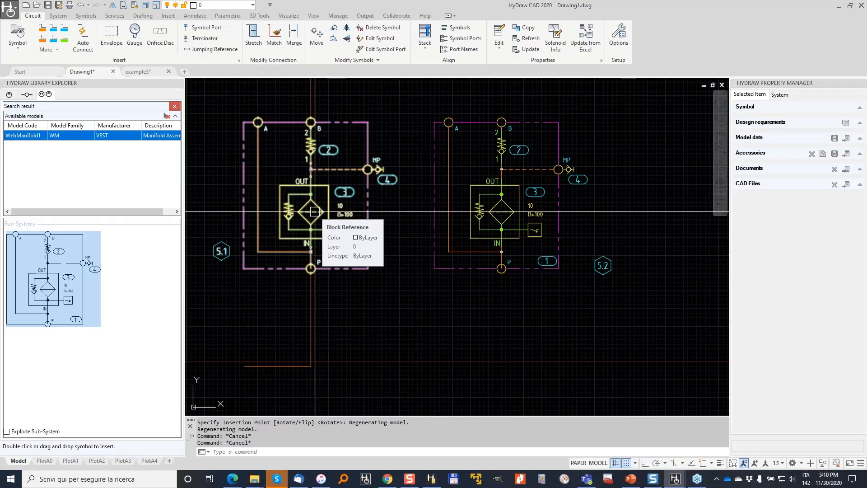
pyautogui.click(344, 197)
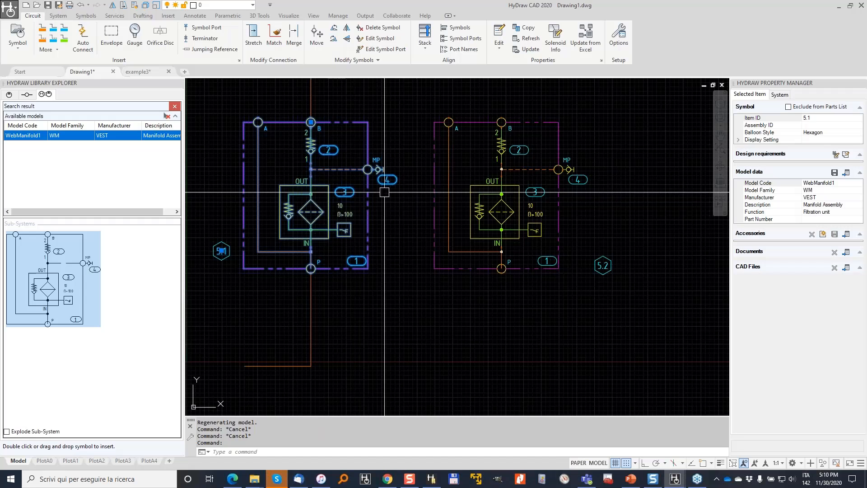
pyautogui.press('Escape')
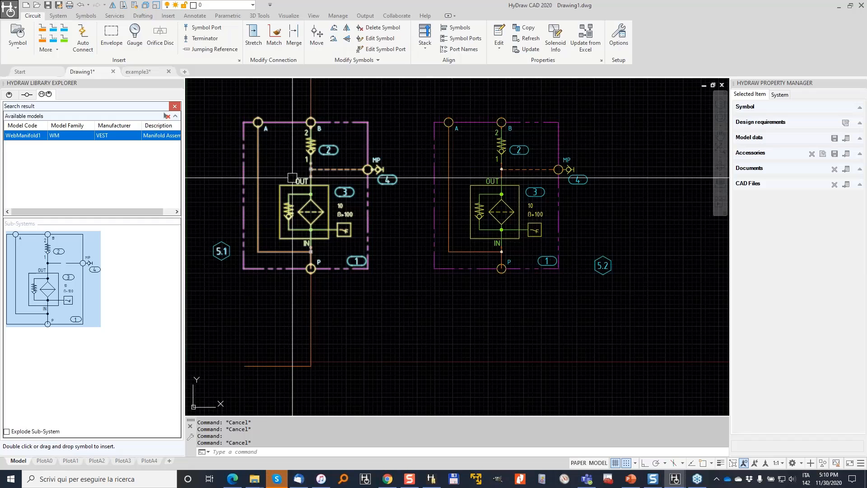
# Step: Generate a parts list for both manifold sub-systems in HyDraw JC format, grouping identical items and excluding child items
pyautogui.click(52, 16)
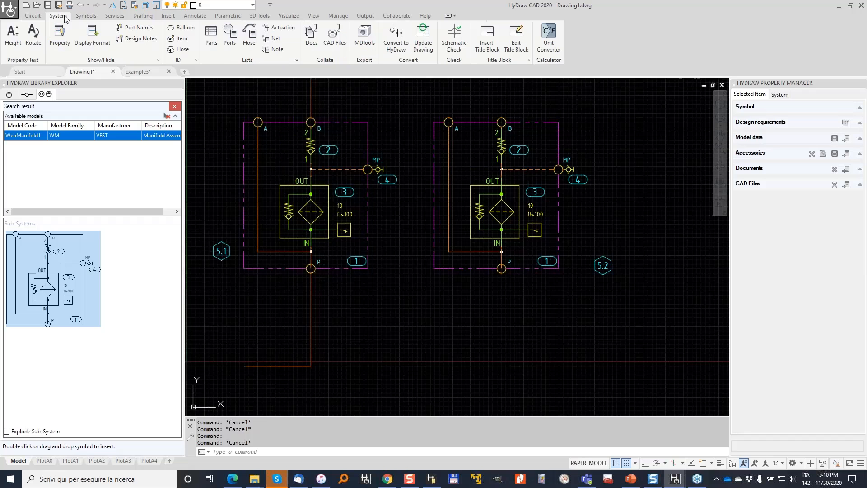
pyautogui.click(212, 35)
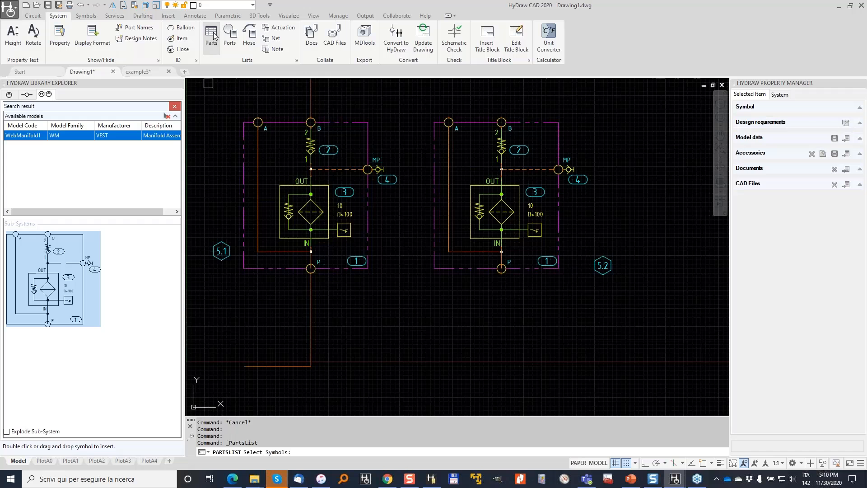
pyautogui.click(642, 223)
pyautogui.click(270, 185)
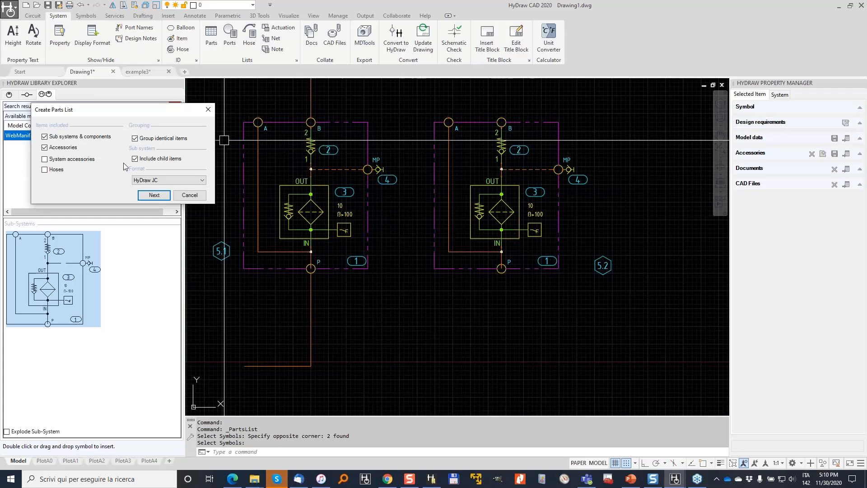
pyautogui.click(136, 158)
pyautogui.click(158, 195)
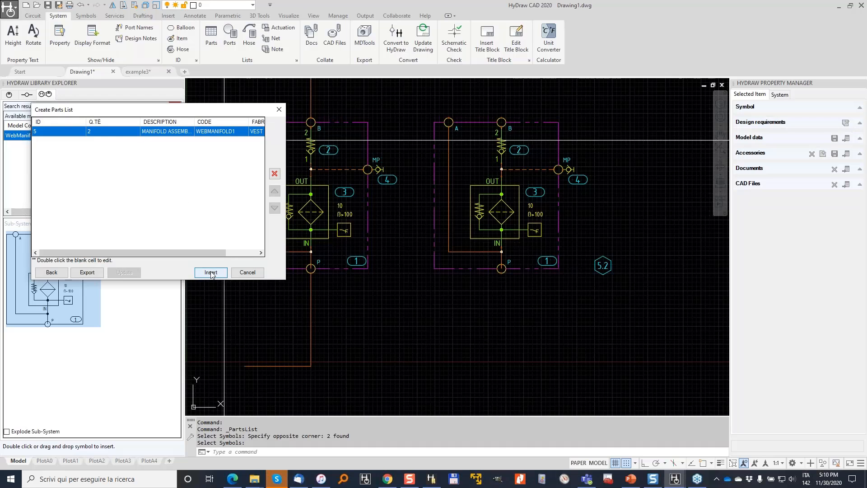
# Step: Insert the parts list table into the drawing in the empty area above the two manifolds
pyautogui.click(213, 273)
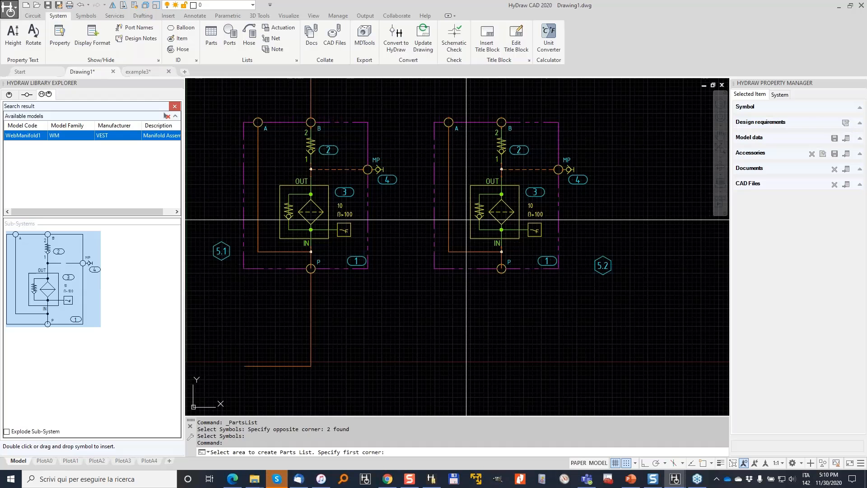
pyautogui.scroll(-2, 466, 220)
pyautogui.click(365, 271)
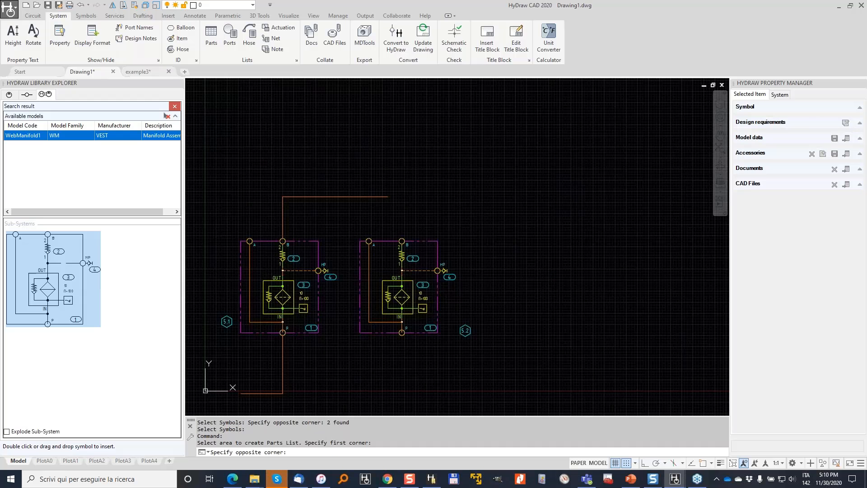
# Step: Examine the item ID, quantity, description and code in the parts list table and return to the two manifolds
pyautogui.scroll(2, 501, 145)
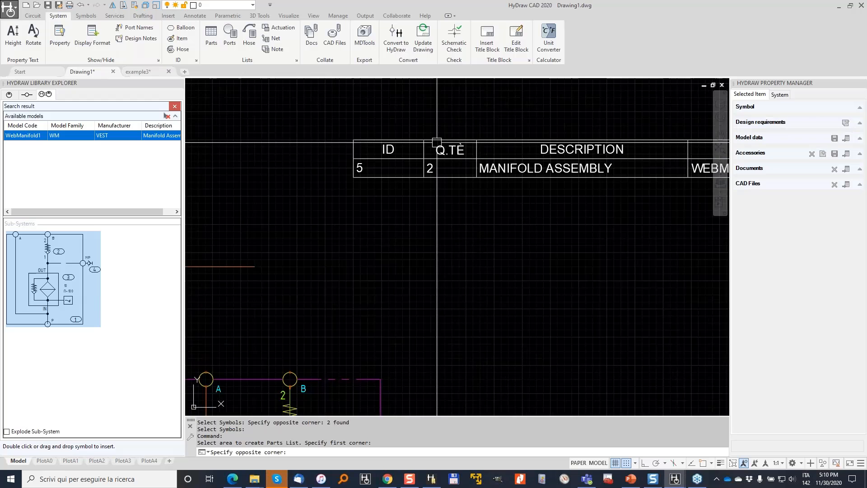
pyautogui.scroll(-2, 436, 142)
pyautogui.scroll(2, 417, 161)
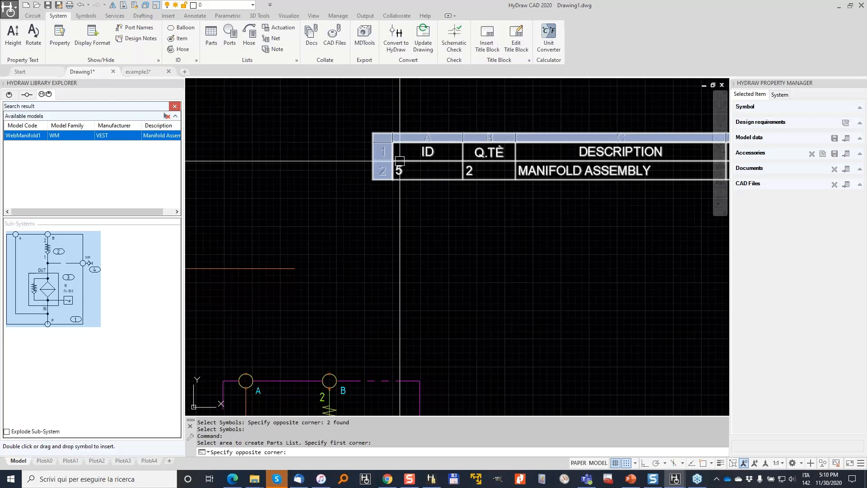
pyautogui.scroll(3, 449, 151)
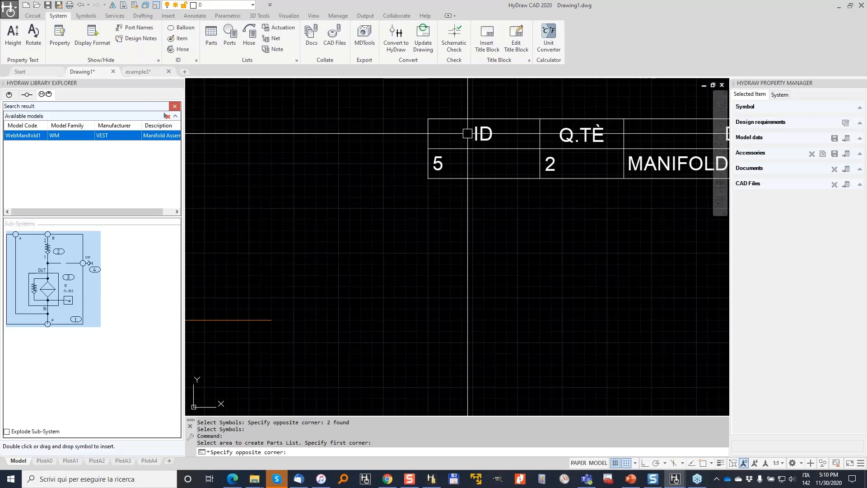
pyautogui.scroll(-2, 466, 157)
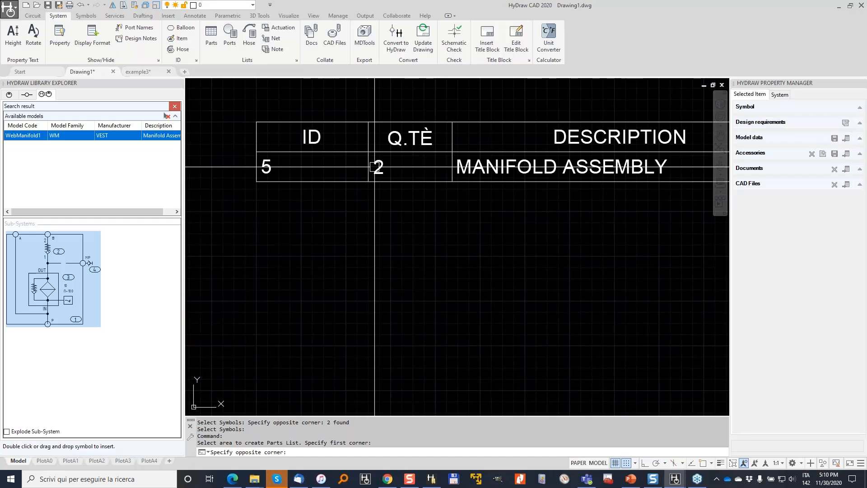
pyautogui.scroll(-2, 490, 170)
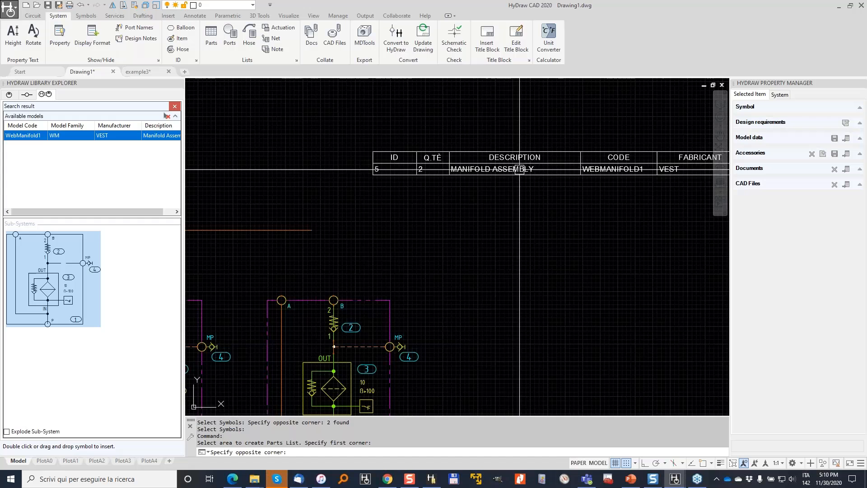
pyautogui.moveTo(368, 268); pyautogui.dragTo(580, 143, button='middle')
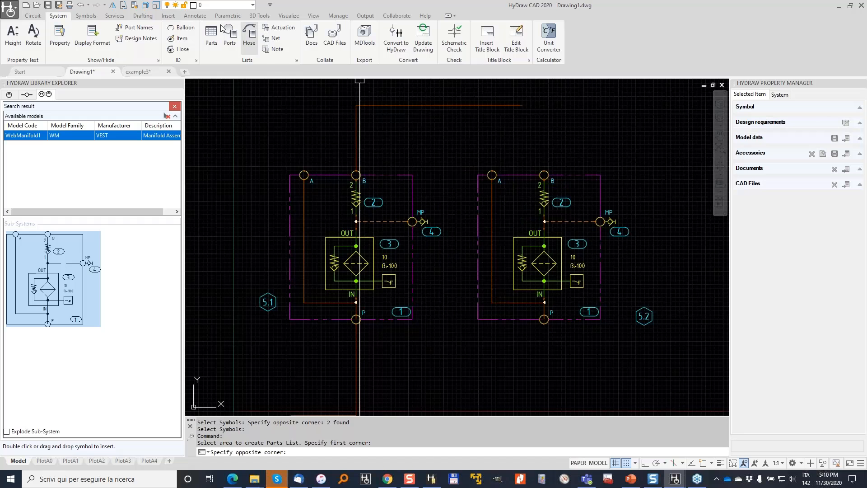
# Step: Generate a parts list for manifold 5.1 only in HyDraw default format, grouping identical items and including child items
pyautogui.click(212, 34)
pyautogui.click(432, 280)
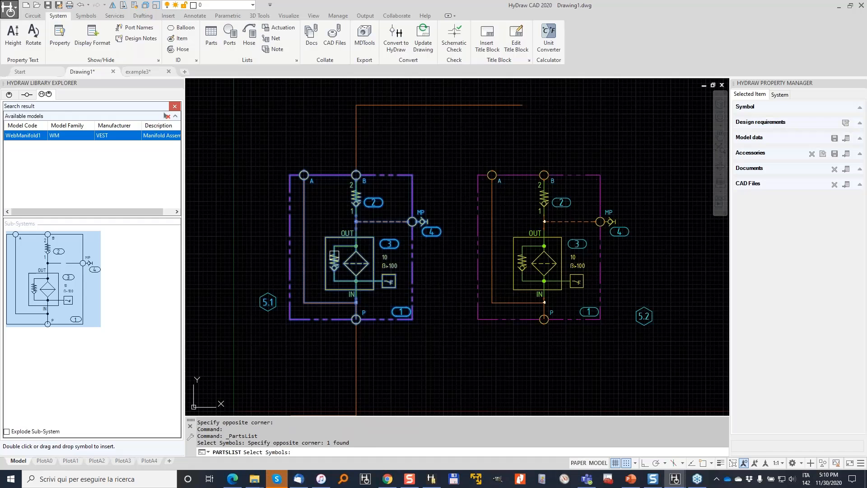
pyautogui.press('Return')
pyautogui.click(167, 182)
pyautogui.click(158, 188)
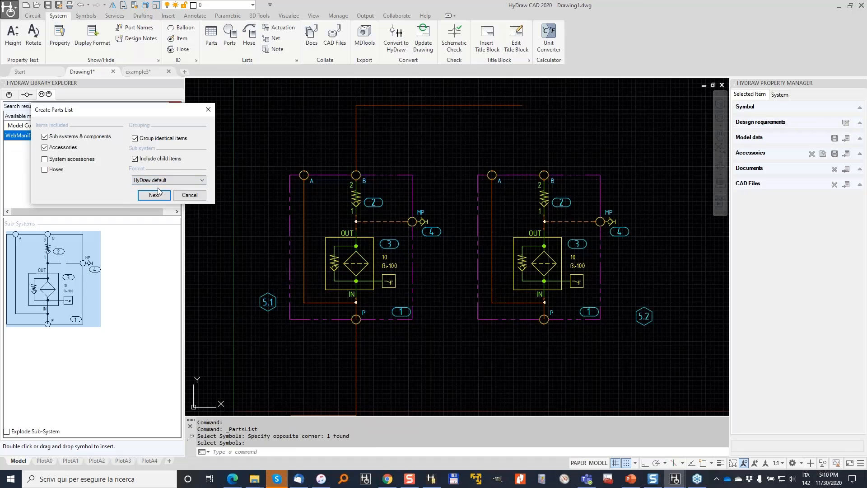
pyautogui.click(159, 196)
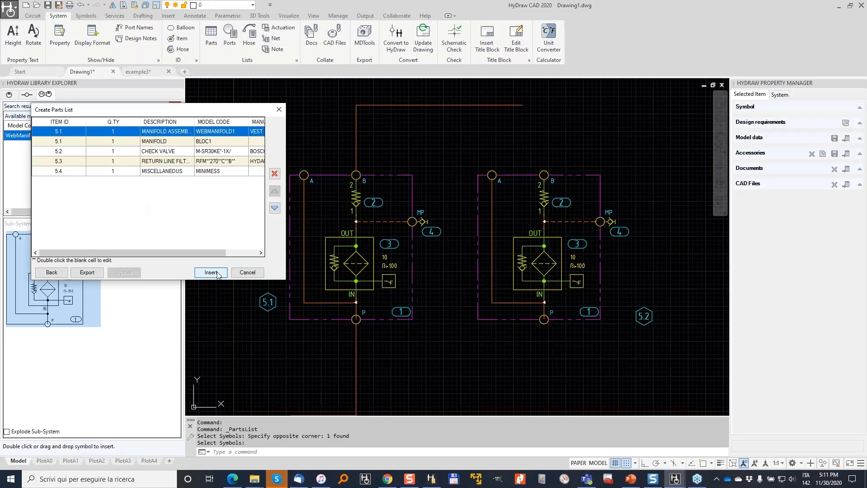
# Step: Insert the detailed parts list table into the empty drawing area to the right of the two manifolds
pyautogui.click(217, 274)
pyautogui.moveTo(563, 214); pyautogui.dragTo(263, 207, button='middle')
pyautogui.click(454, 155)
# Step: Examine the item IDs, quantities, descriptions and model codes of the manifold's child items in the new table and return to the manifolds
pyautogui.scroll(1, 474, 171)
pyautogui.moveTo(473, 171); pyautogui.dragTo(258, 184, button='middle')
pyautogui.scroll(1, 255, 183)
pyautogui.moveTo(387, 242); pyautogui.dragTo(338, 169, button='middle')
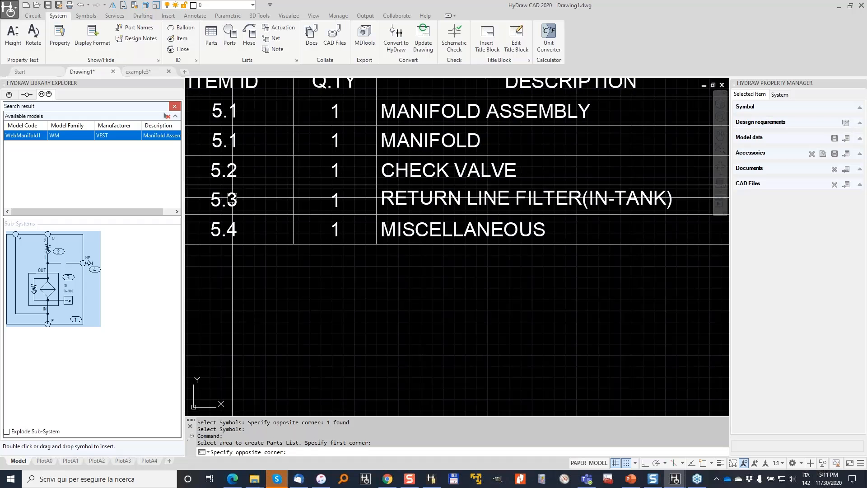
pyautogui.scroll(-2, 231, 199)
pyautogui.moveTo(253, 220); pyautogui.dragTo(269, 213, button='middle')
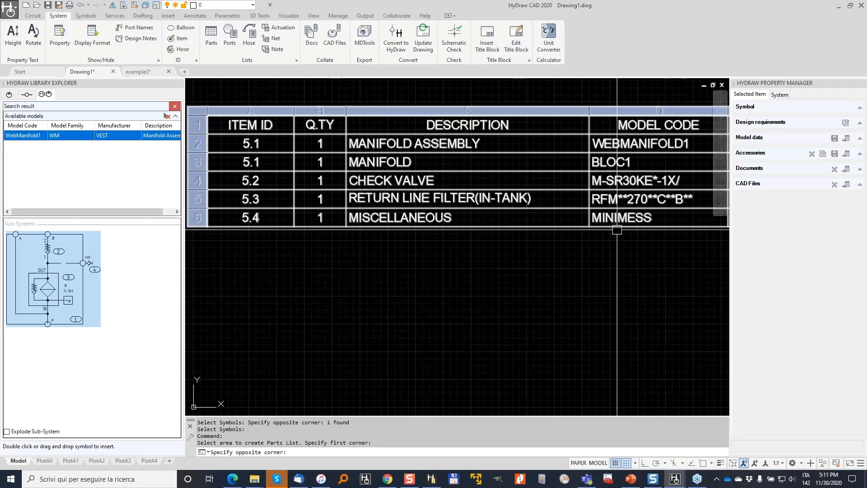
pyautogui.scroll(-3, 617, 229)
pyautogui.scroll(3, 314, 245)
pyautogui.moveTo(315, 245); pyautogui.dragTo(409, 229, button='middle')
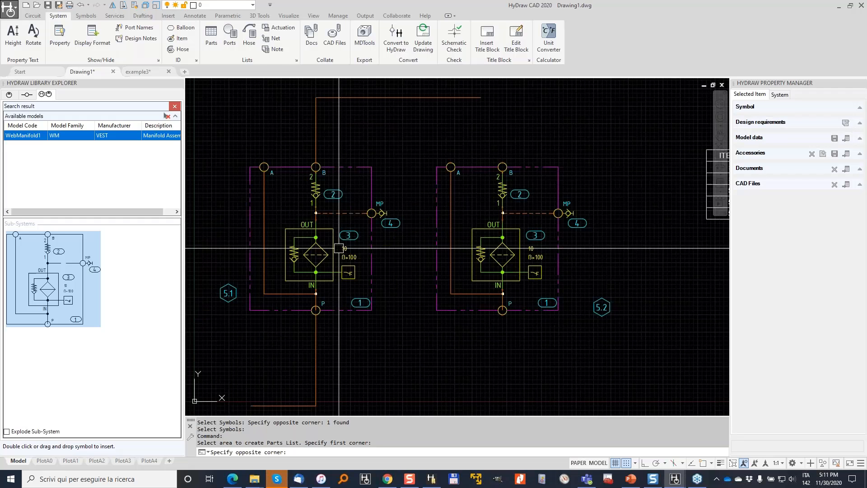
pyautogui.press('Escape')
pyautogui.press('Escape')
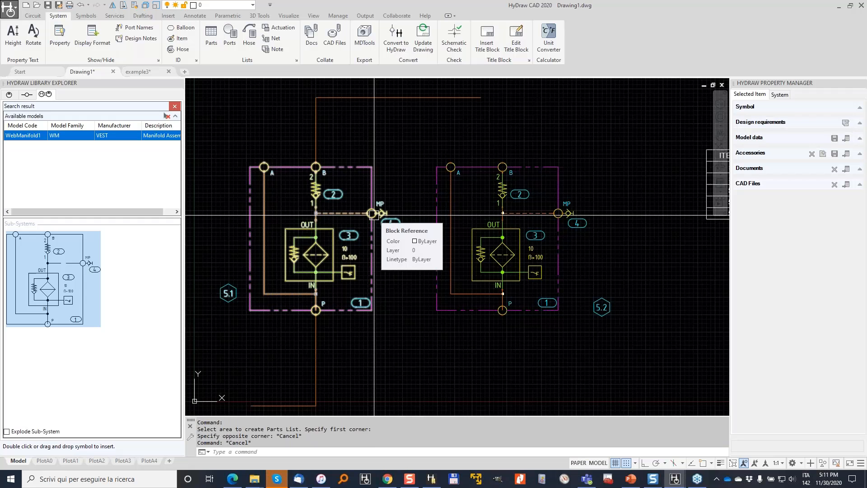
pyautogui.scroll(-2, 375, 223)
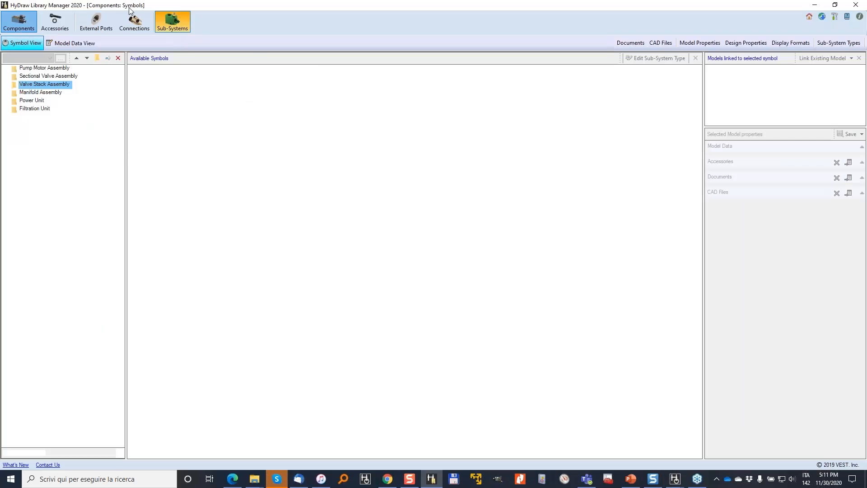
# Step: Restart HyDraw Library Manager and view the sub-system symbol saved in the webinar series folder's manifold assemblies subfolder
pyautogui.click(176, 24)
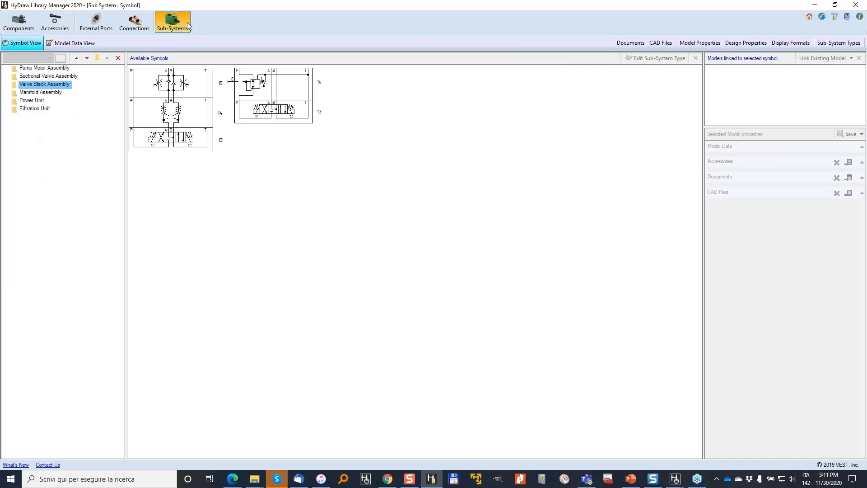
pyautogui.click(856, 5)
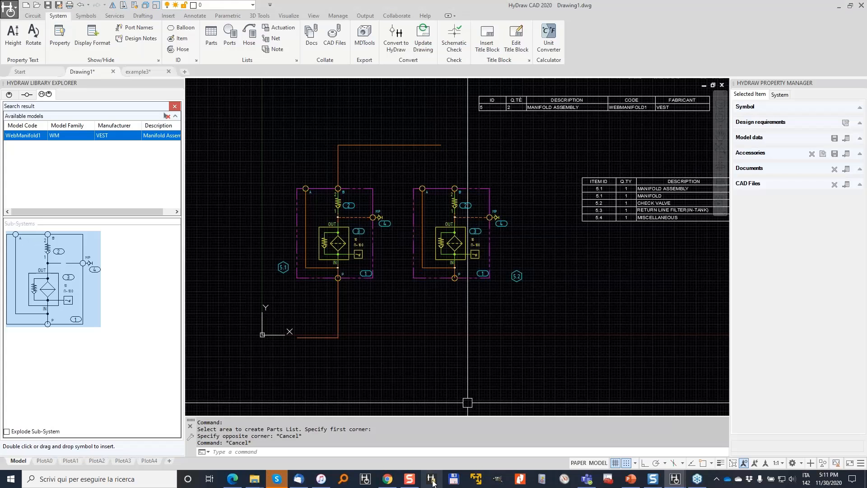
pyautogui.click(432, 481)
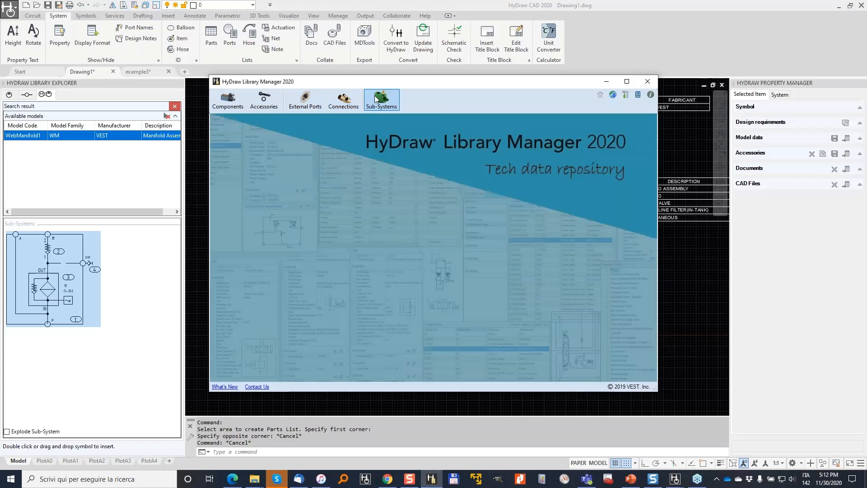
pyautogui.click(379, 103)
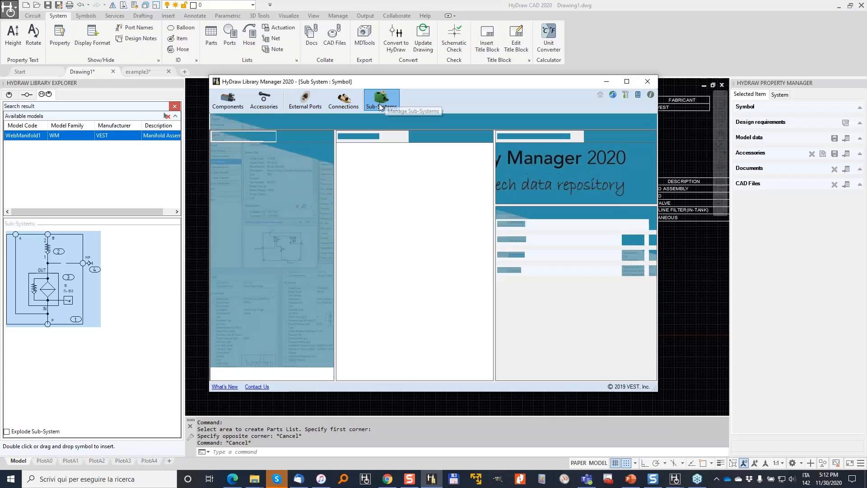
pyautogui.click(215, 196)
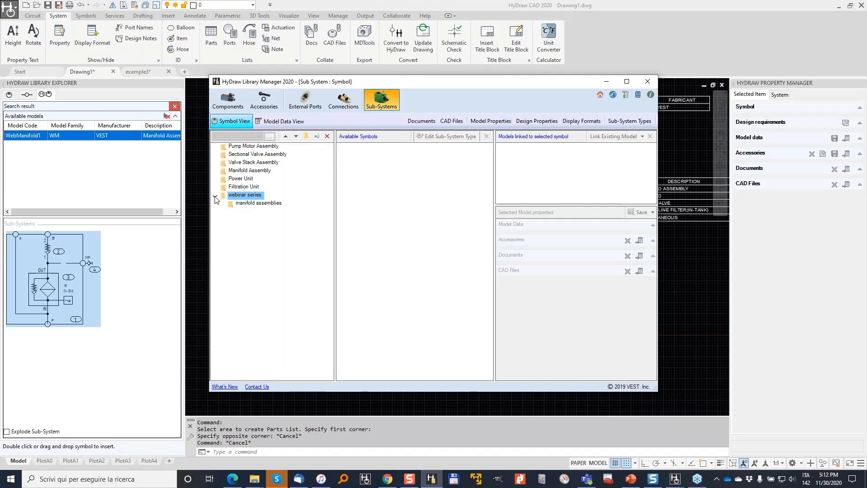
pyautogui.click(253, 204)
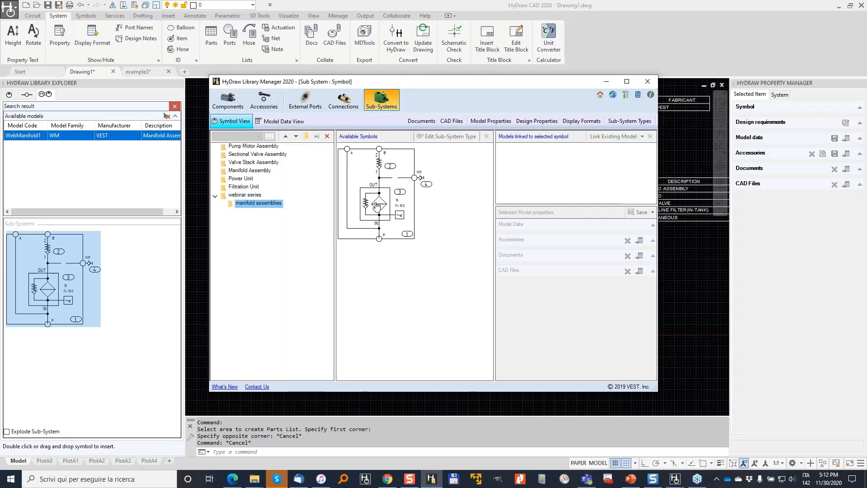
# Step: Check the model code, manufacturer, description and function of the WebManifold1 sub-system model and return to the HyDraw CAD drawing
pyautogui.click(281, 121)
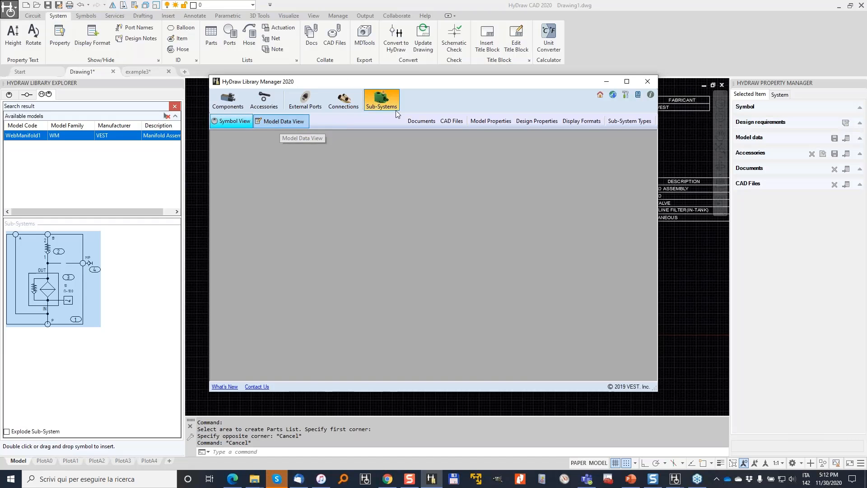
pyautogui.click(332, 155)
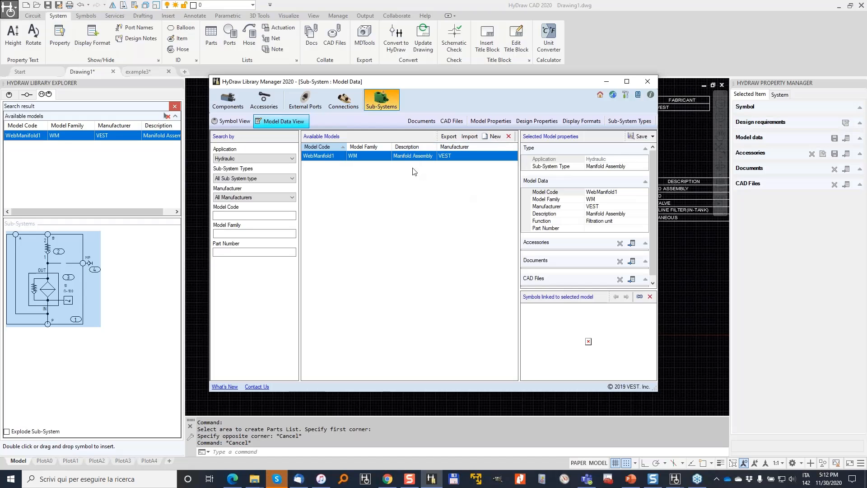
pyautogui.click(604, 193)
pyautogui.click(606, 207)
pyautogui.click(608, 214)
pyautogui.click(609, 221)
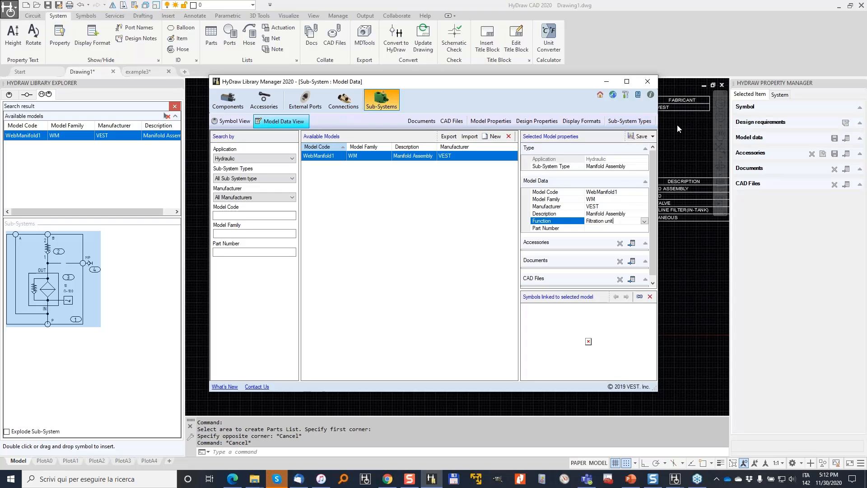
pyautogui.click(605, 83)
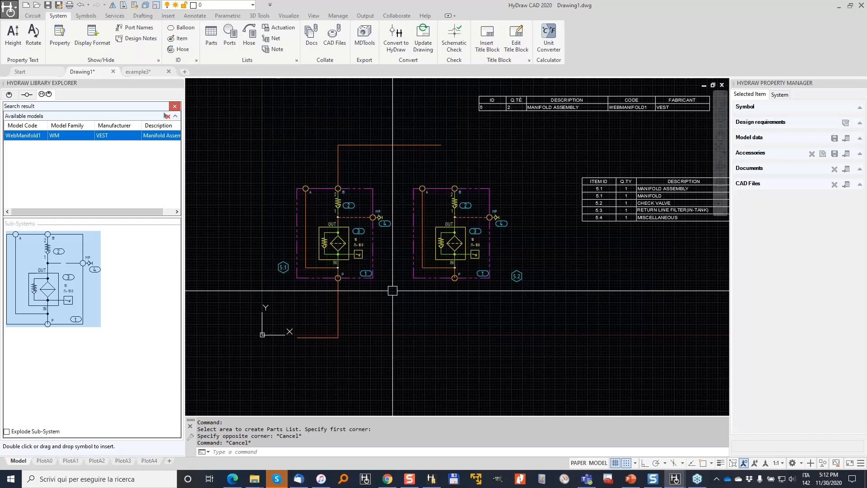
# Step: Delete both manifolds, their connecting lines and the two parts list tables from the drawing
pyautogui.click(472, 278)
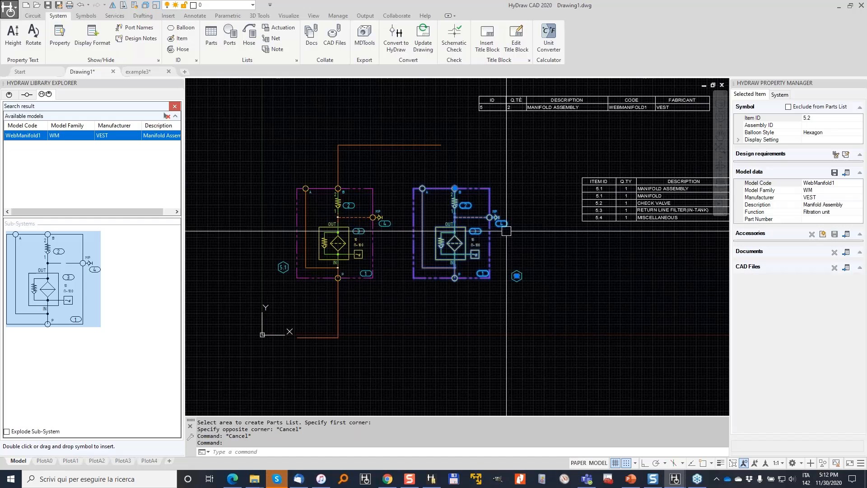
pyautogui.scroll(-2, 550, 303)
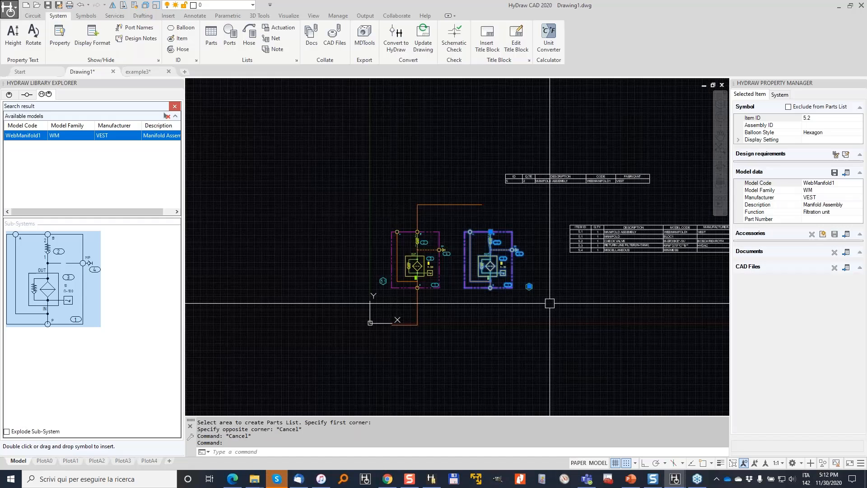
pyautogui.click(647, 330)
pyautogui.click(331, 163)
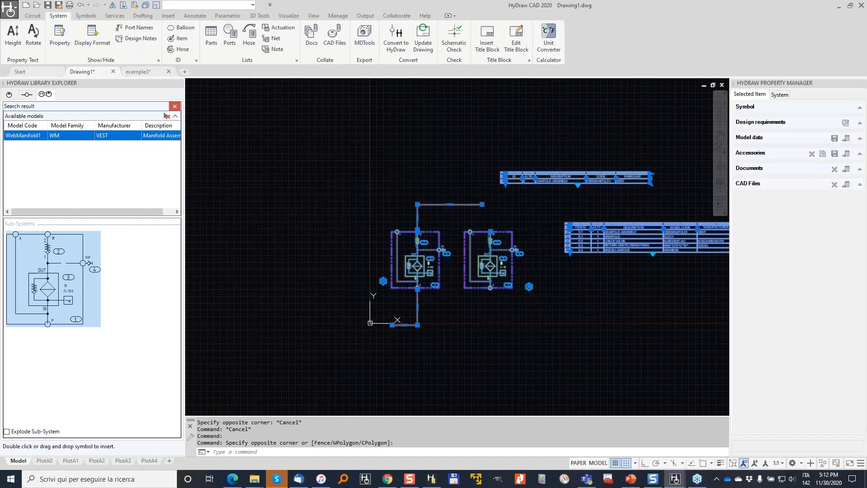
pyautogui.press('Delete')
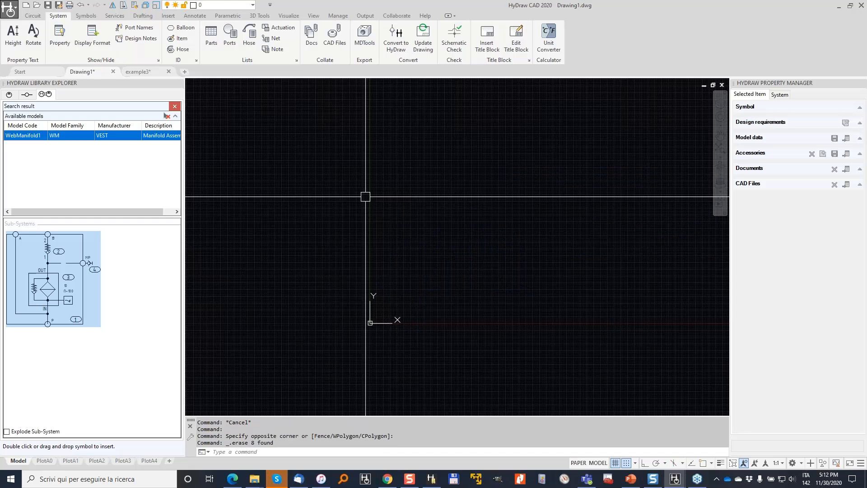
pyautogui.moveTo(370, 212); pyautogui.dragTo(339, 206, button='middle')
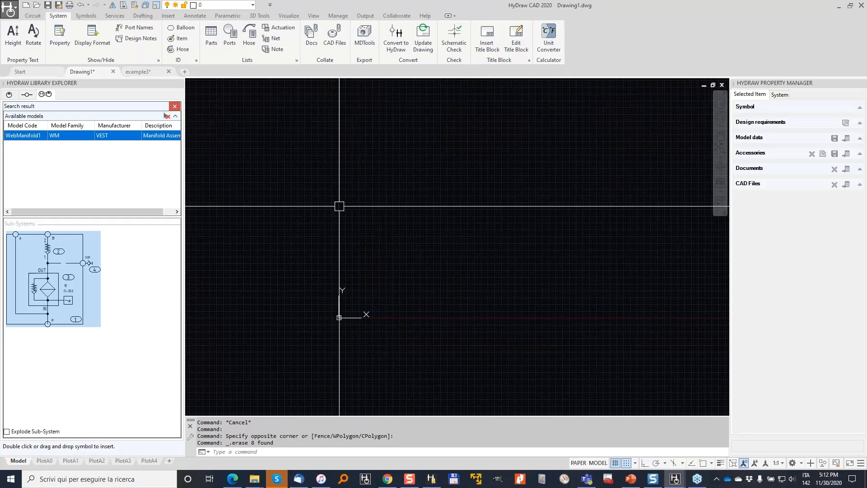
# Step: Insert the manifold symbol from the library's manifold assemblies folder into the empty drawing with Explode Sub-System enabled
pyautogui.click(174, 106)
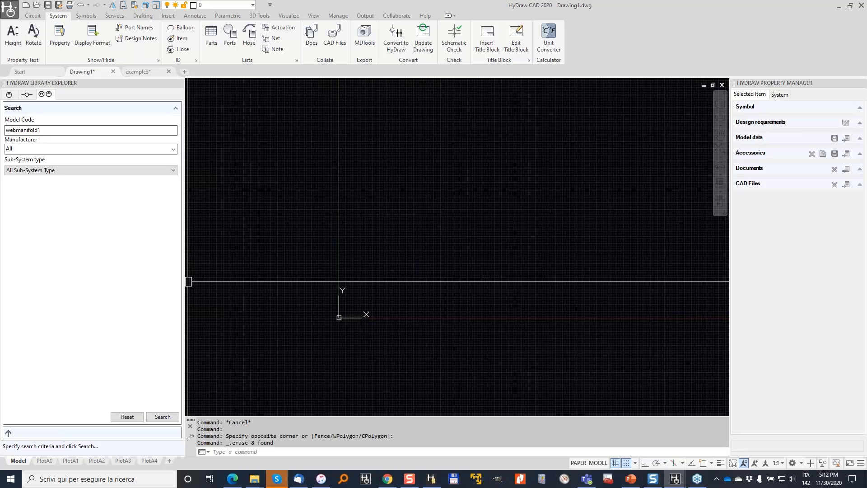
pyautogui.click(175, 108)
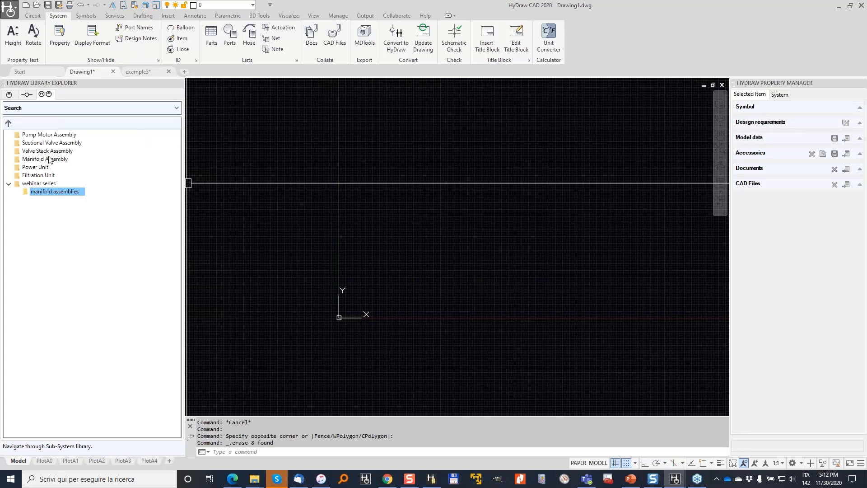
pyautogui.doubleClick(51, 193)
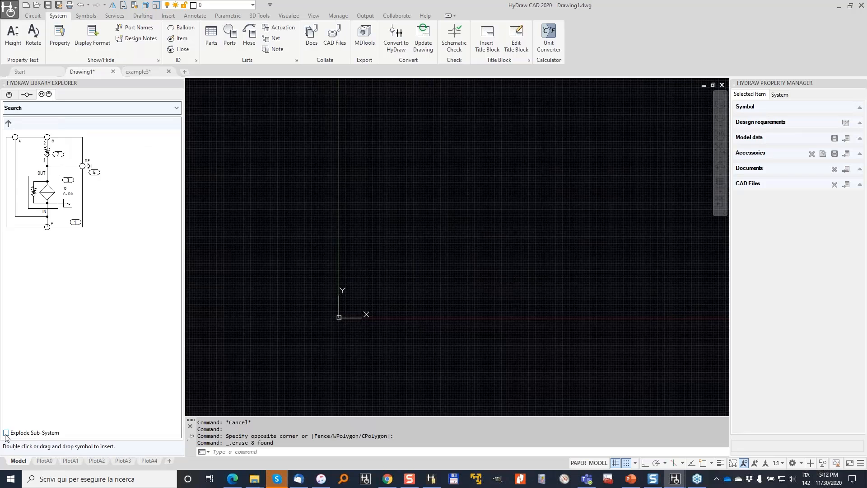
pyautogui.click(6, 432)
pyautogui.click(52, 184)
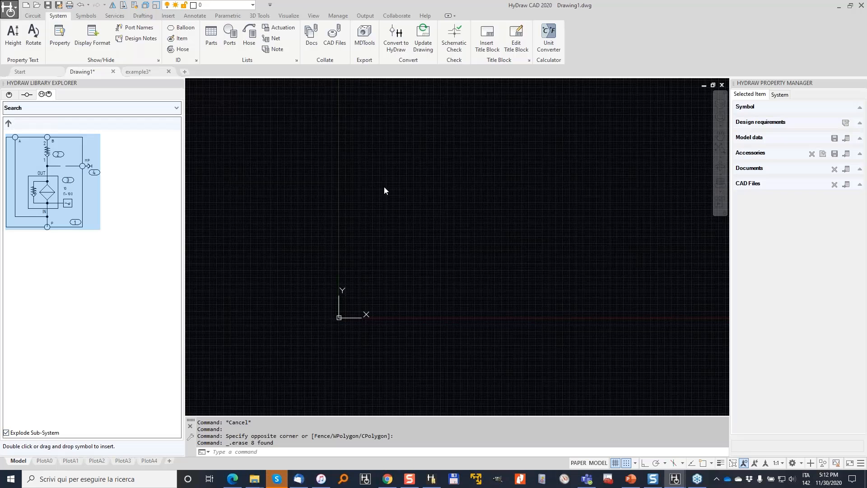
pyautogui.scroll(5, 443, 202)
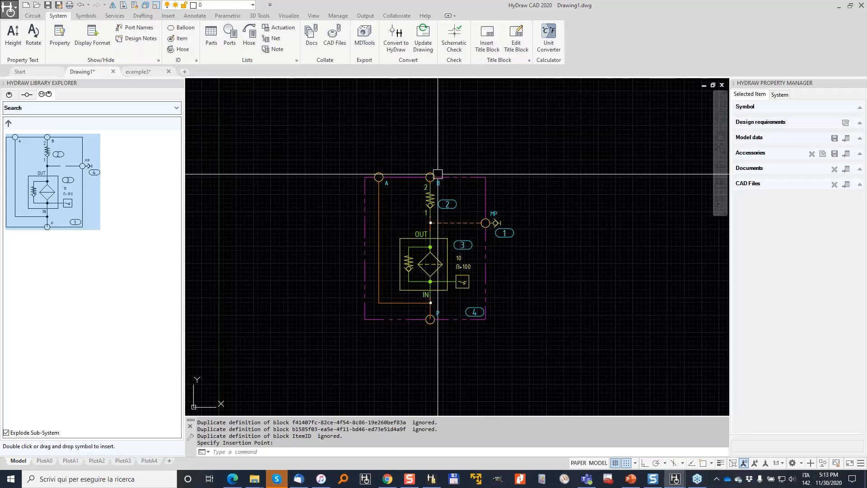
# Step: Stretch the top edge of the exploded manifold's envelope upward, away from the check valve
pyautogui.click(418, 182)
pyautogui.scroll(2, 418, 182)
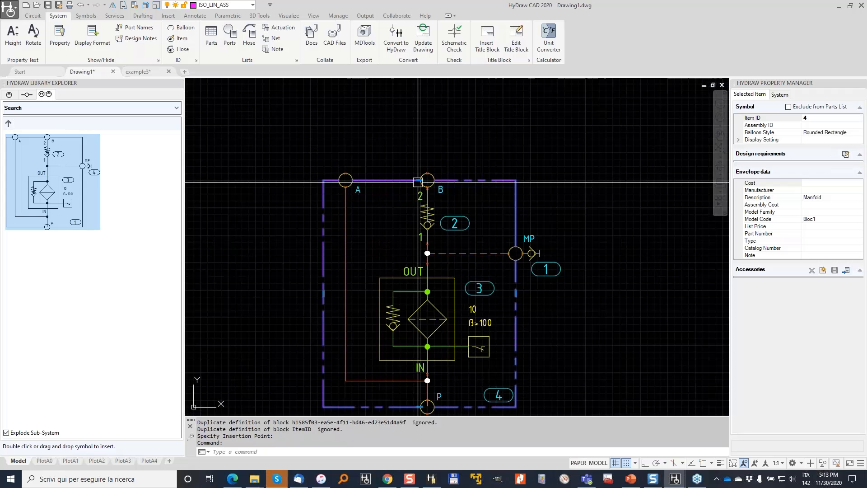
pyautogui.click(418, 182)
pyautogui.click(420, 98)
pyautogui.press('Escape')
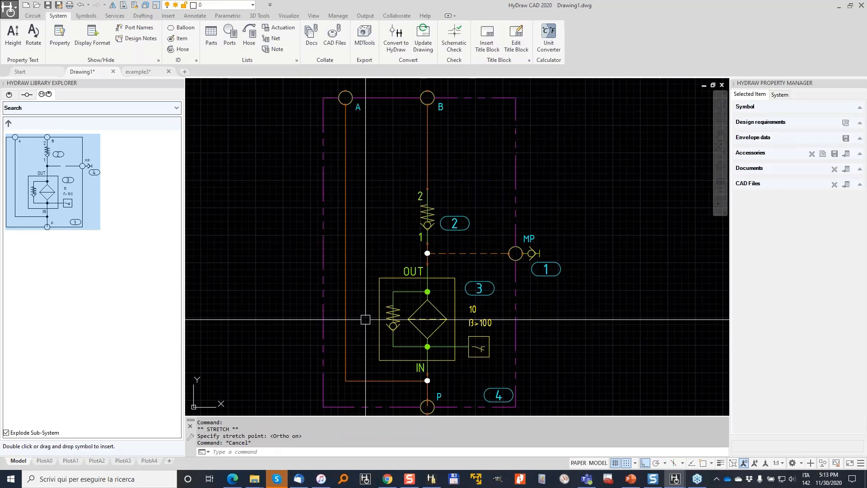
# Step: Stretch the bottom edge of the manifold envelope downward together with port P
pyautogui.moveTo(407, 397); pyautogui.dragTo(418, 328, button='middle')
pyautogui.click(420, 337)
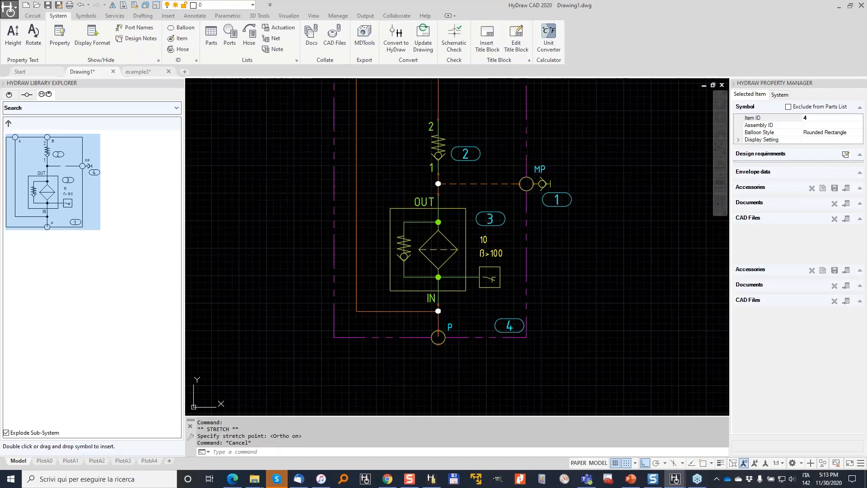
pyautogui.click(430, 337)
pyautogui.click(430, 399)
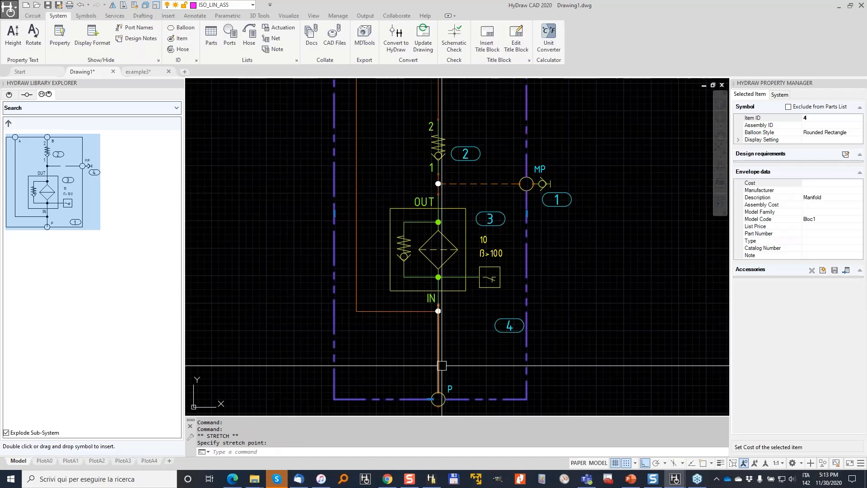
pyautogui.press('Escape')
pyautogui.scroll(-2, 415, 287)
pyautogui.press('Escape')
# Step: Widen the manifold envelope by stretching its left edge outward
pyautogui.click(353, 173)
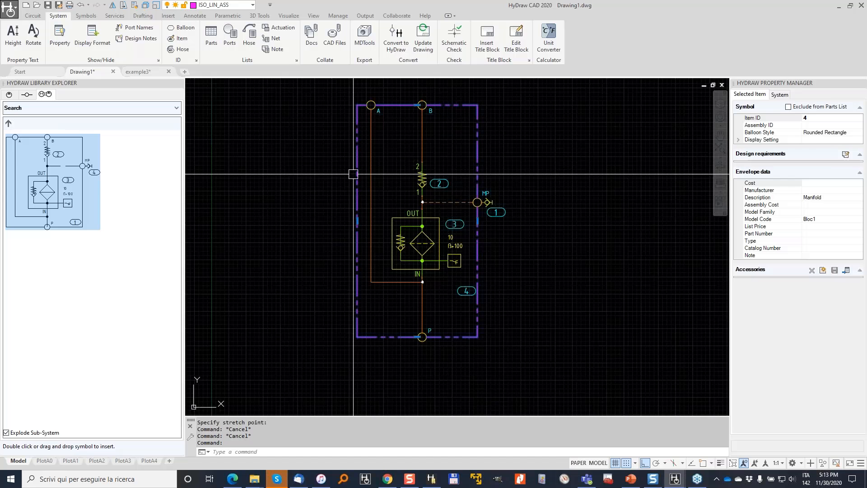
pyautogui.click(357, 221)
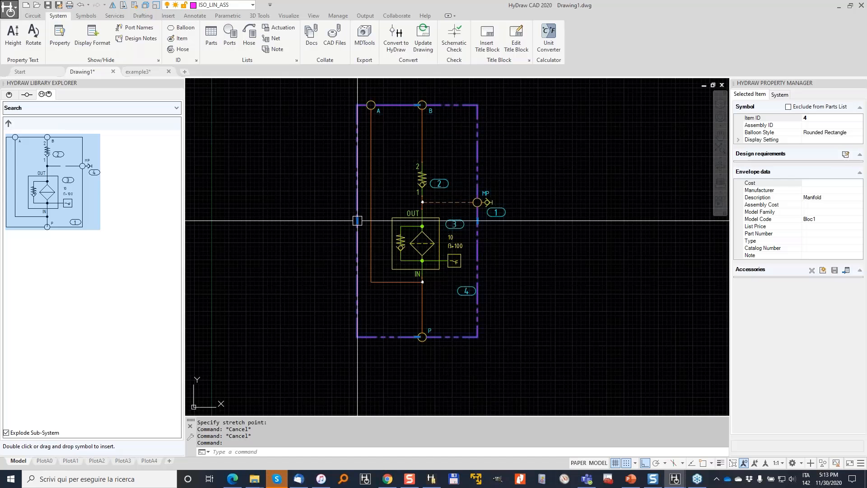
pyautogui.click(284, 221)
# Step: Stretch port A outward along the manifold envelope's top edge together with its connection line, away from port B
pyautogui.click(370, 105)
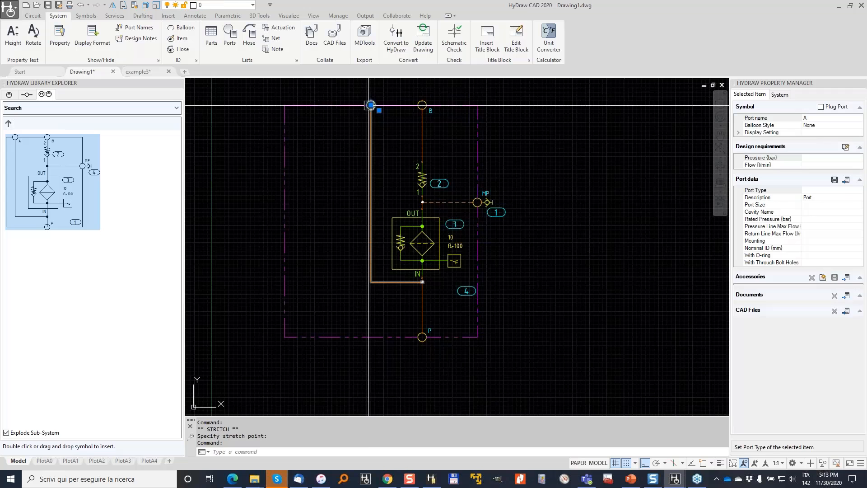
pyautogui.click(331, 105)
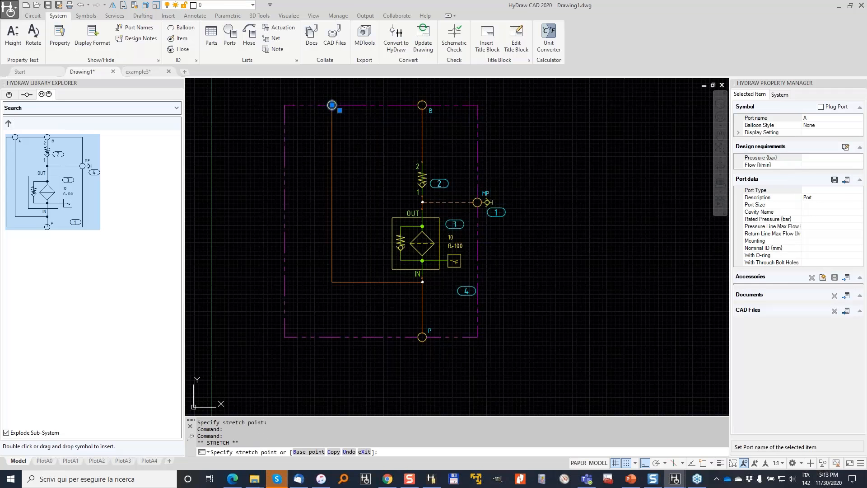
pyautogui.press('Escape')
# Step: Search the component library for model code 4we6j and insert the 4WE6J6X/E** directional valve into port A's line
pyautogui.click(11, 94)
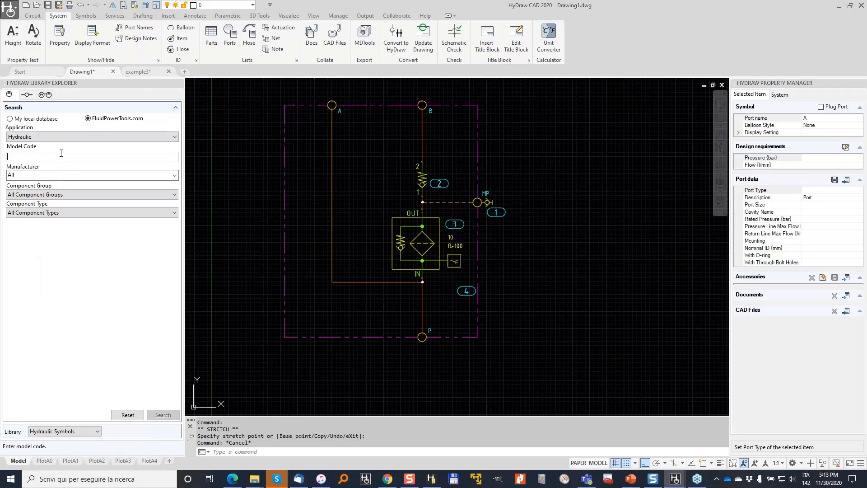
pyautogui.write('4we6j')
pyautogui.click(163, 415)
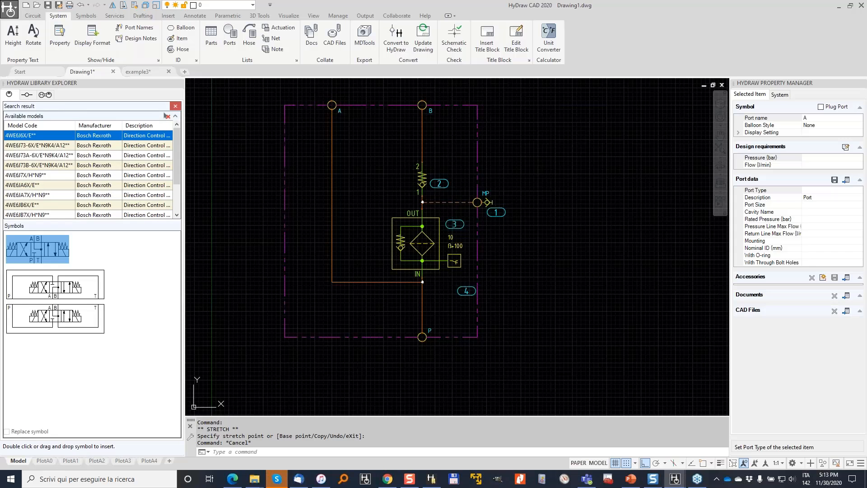
pyautogui.doubleClick(50, 245)
pyautogui.scroll(4, 316, 185)
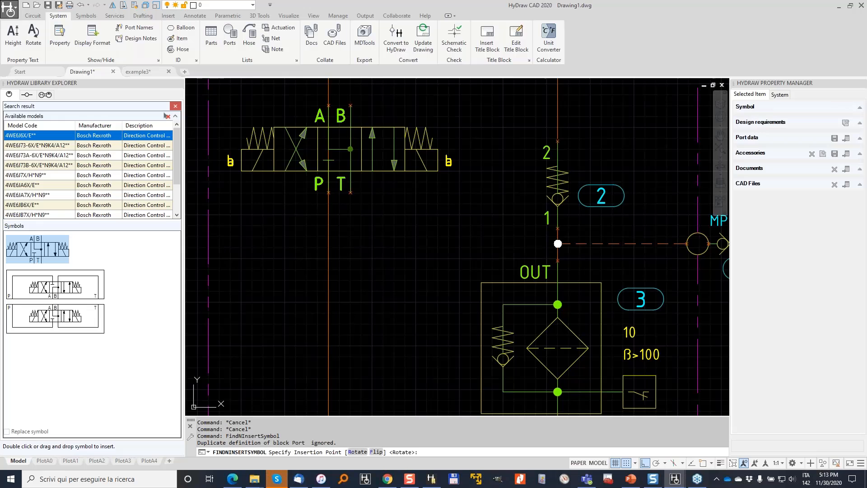
pyautogui.click(328, 192)
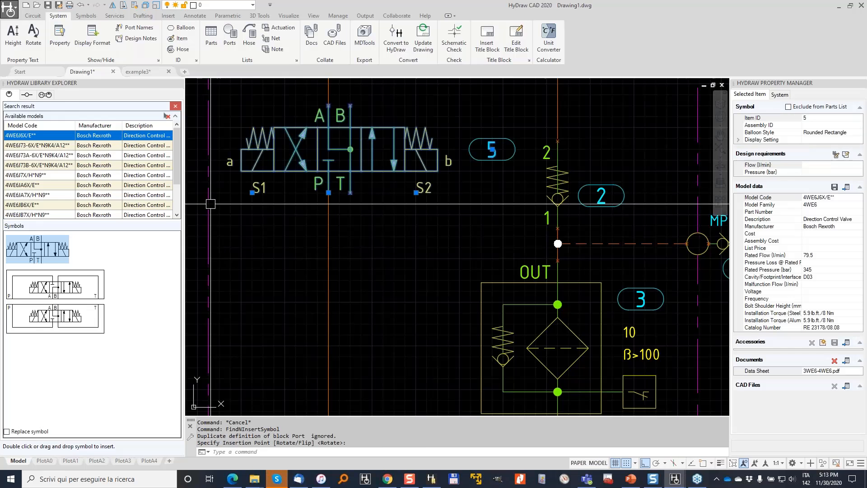
# Step: Place an external port named T on the left edge of the manifold envelope, below the directional valve
pyautogui.click(26, 94)
pyautogui.click(47, 122)
pyautogui.write('t')
pyautogui.moveTo(46, 123); pyautogui.dragTo(40, 128)
pyautogui.write('T')
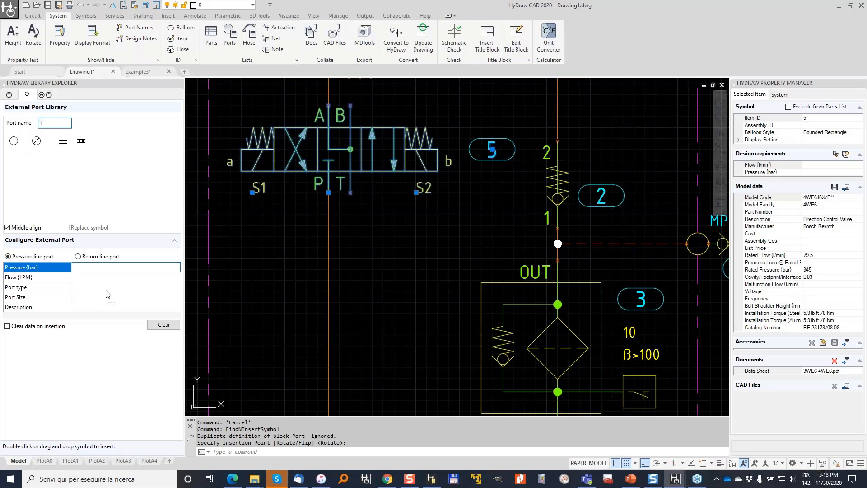
pyautogui.click(14, 141)
pyautogui.press('Escape')
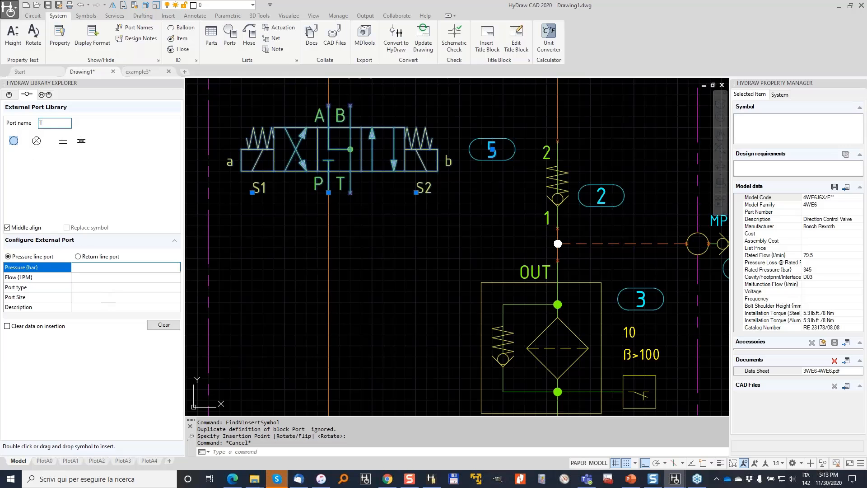
pyautogui.scroll(-1, 319, 298)
pyautogui.click(249, 292)
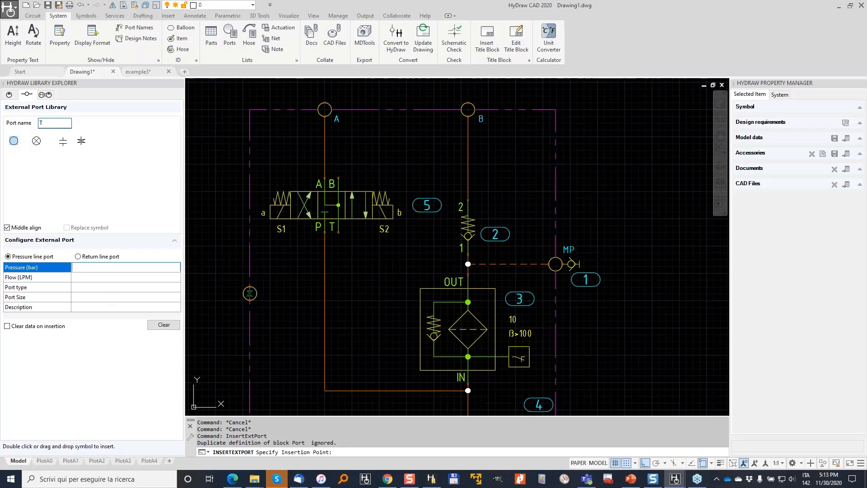
# Step: Place an external port named B1 on the manifold envelope's top edge between ports A and B
pyautogui.doubleClick(12, 142)
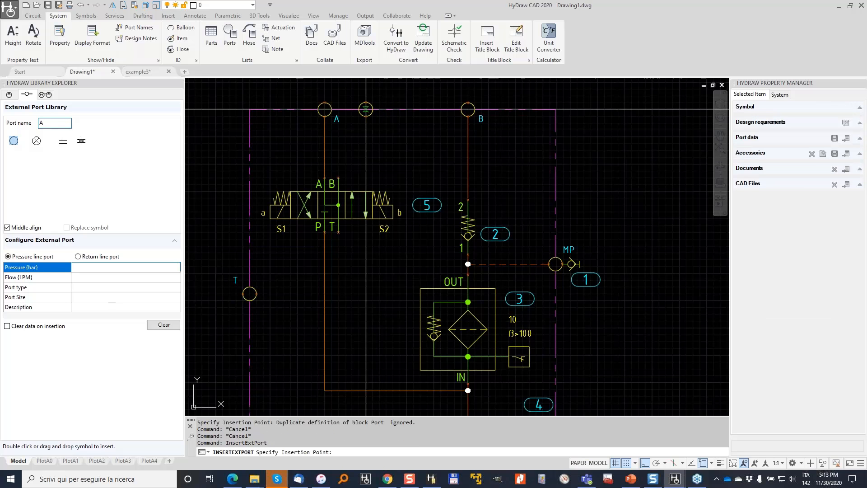
pyautogui.doubleClick(42, 123)
pyautogui.write('B1')
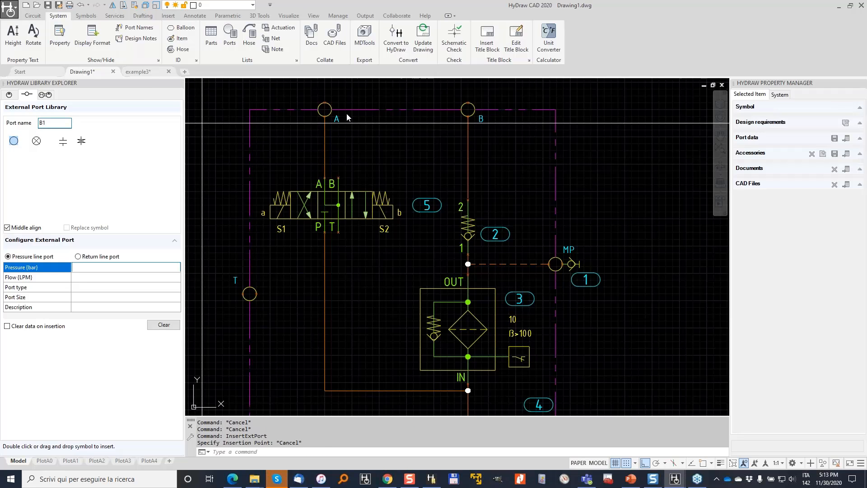
pyautogui.moveTo(346, 117); pyautogui.dragTo(380, 109)
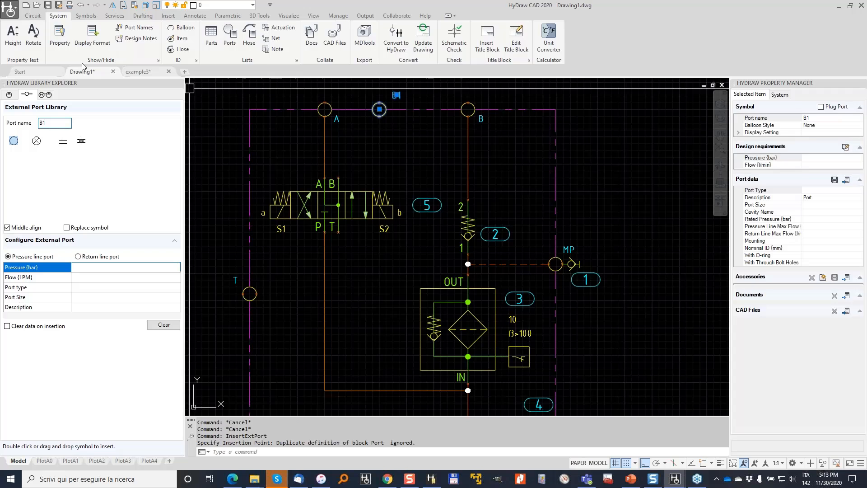
# Step: Draw a pressure line from the directional valve's B port to external port B1
pyautogui.click(42, 28)
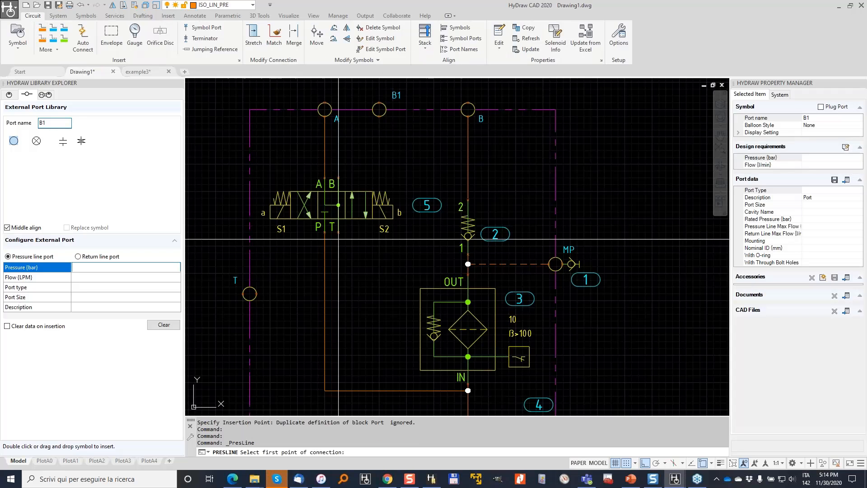
pyautogui.click(338, 177)
pyautogui.click(380, 164)
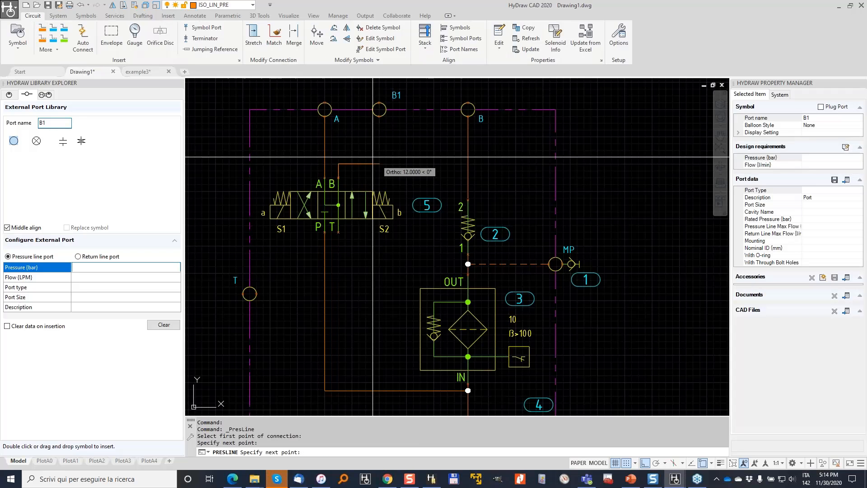
pyautogui.click(379, 116)
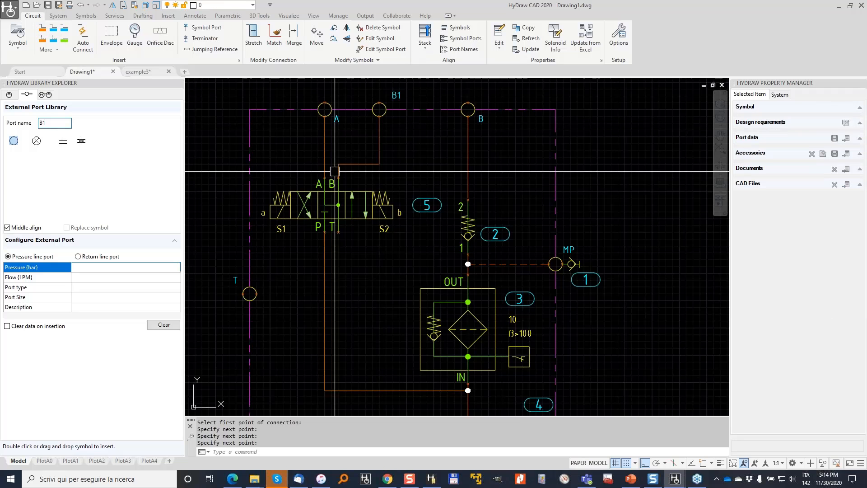
# Step: Draw a reservoir line from the directional valve's T port to external port T
pyautogui.click(59, 29)
pyautogui.click(338, 231)
pyautogui.click(250, 294)
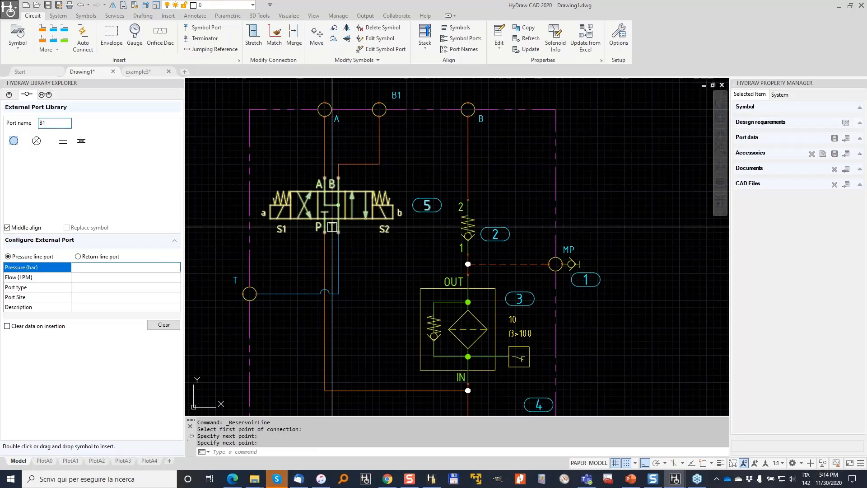
pyautogui.press('Escape')
pyautogui.press('Escape')
pyautogui.scroll(-1, 332, 228)
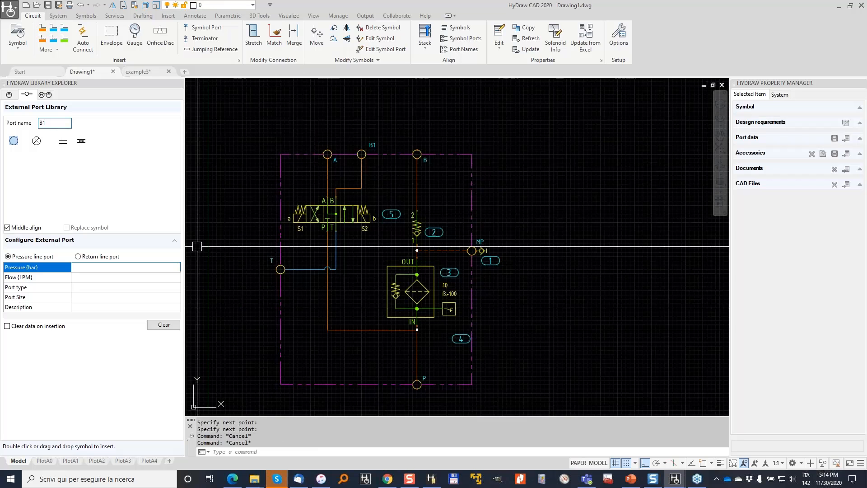
# Step: Insert both Valve Stack Assembly sub-systems exploded, placing the three-valve stack and the two-valve stack side by side in an empty area
pyautogui.click(45, 94)
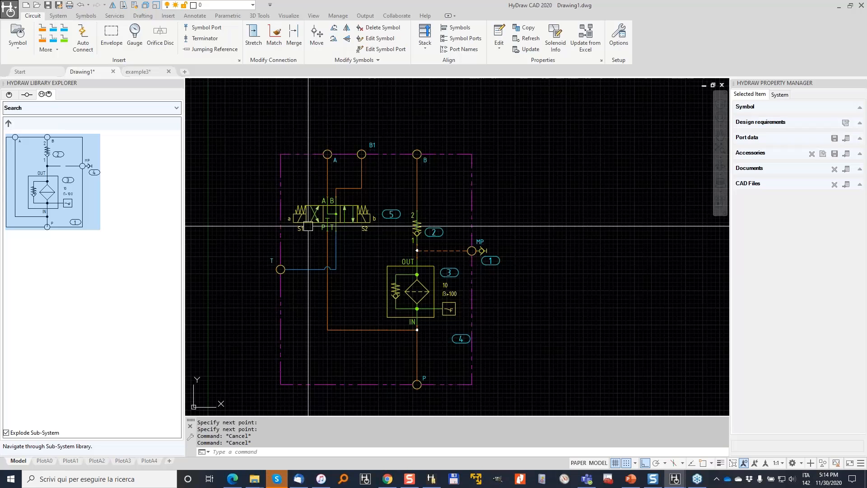
pyautogui.click(8, 123)
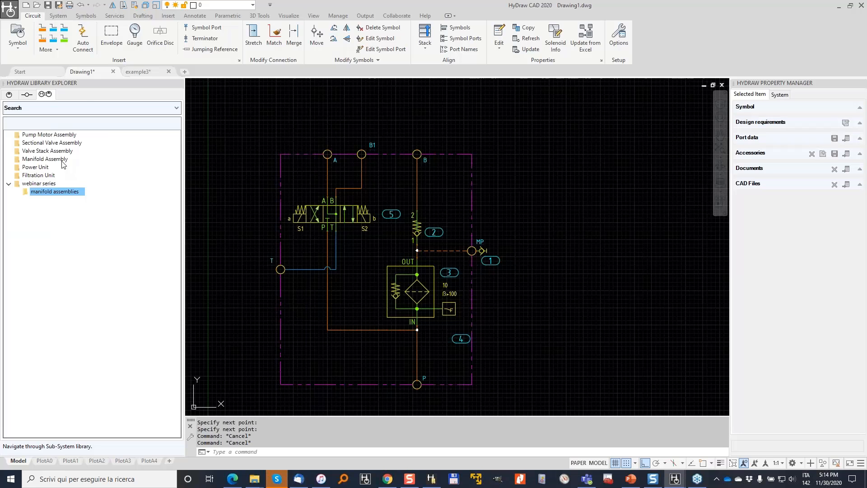
pyautogui.doubleClick(57, 151)
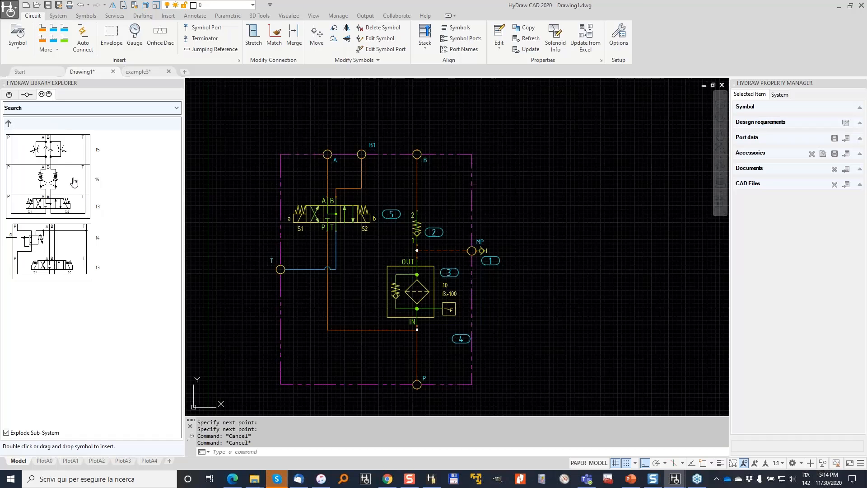
pyautogui.click(74, 182)
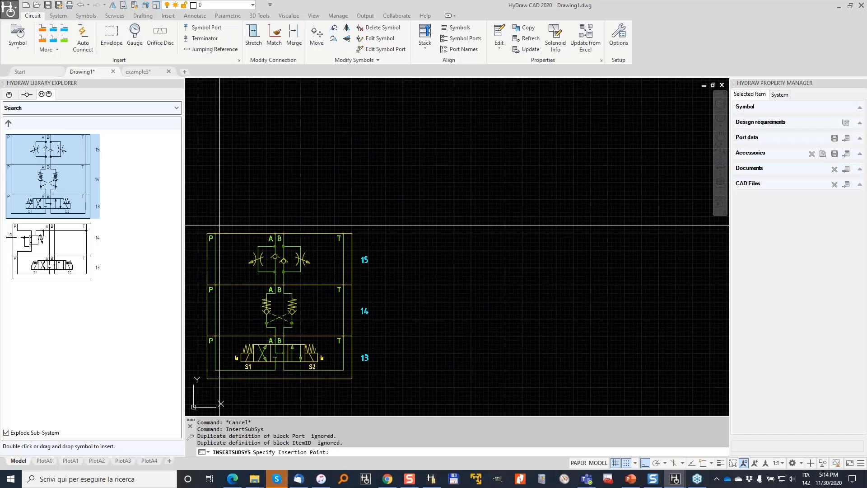
pyautogui.click(323, 149)
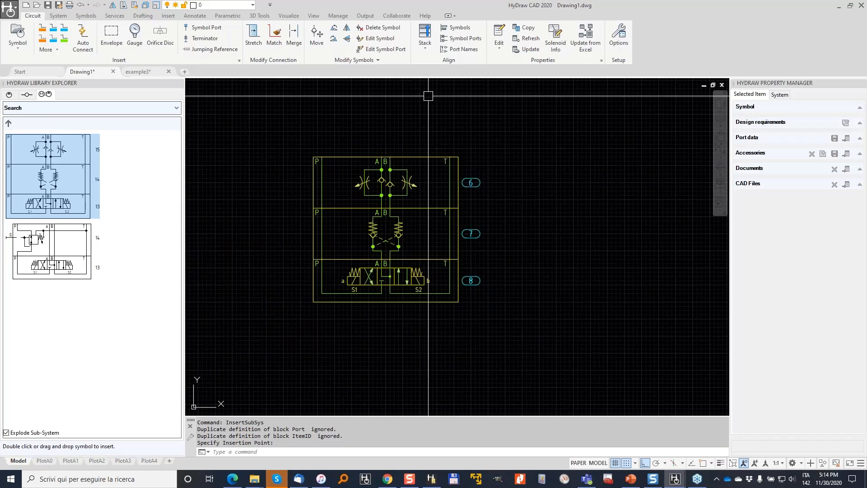
pyautogui.click(52, 251)
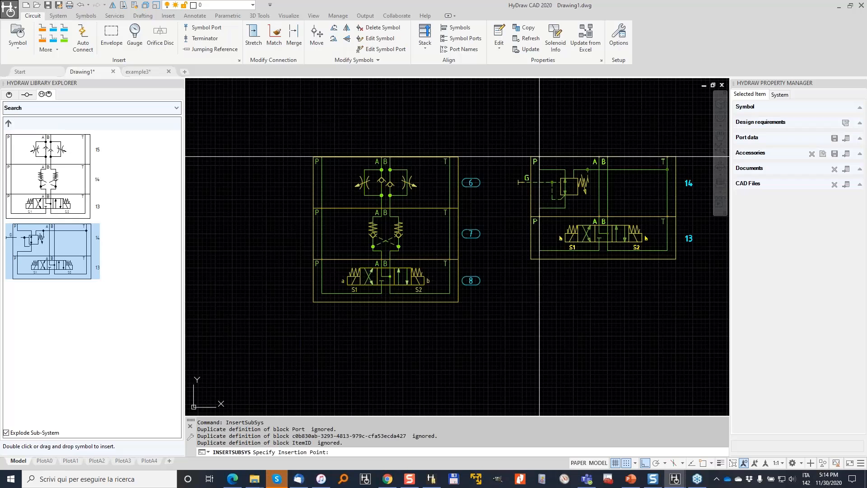
pyautogui.click(539, 157)
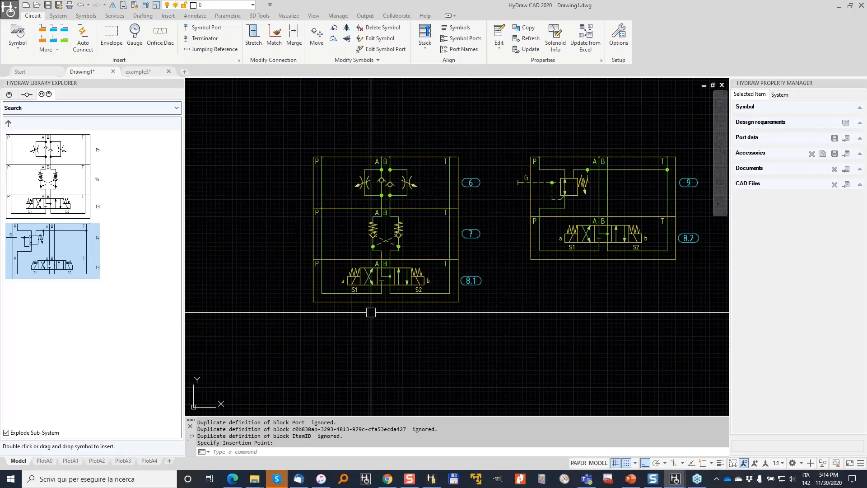
# Step: Move the pressure reducing valve from the two-valve stack to just above the three-valve stack, with Ortho off
pyautogui.click(616, 166)
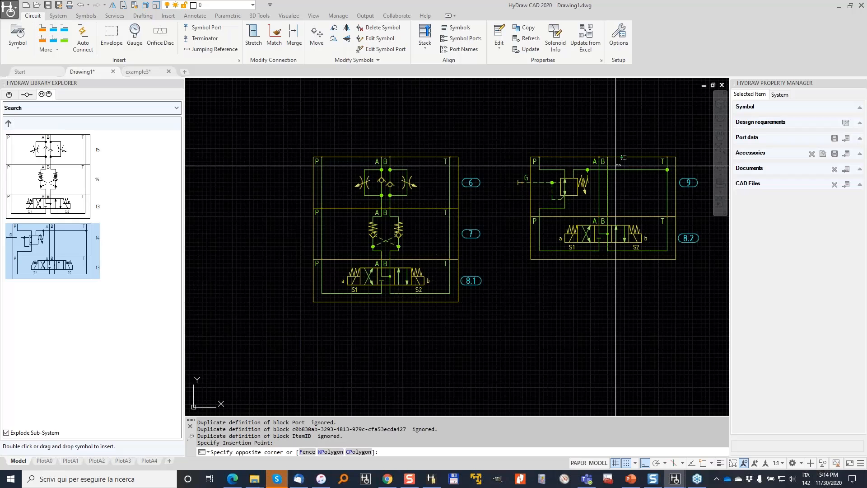
pyautogui.click(529, 167)
pyautogui.click(530, 166)
pyautogui.click(538, 157)
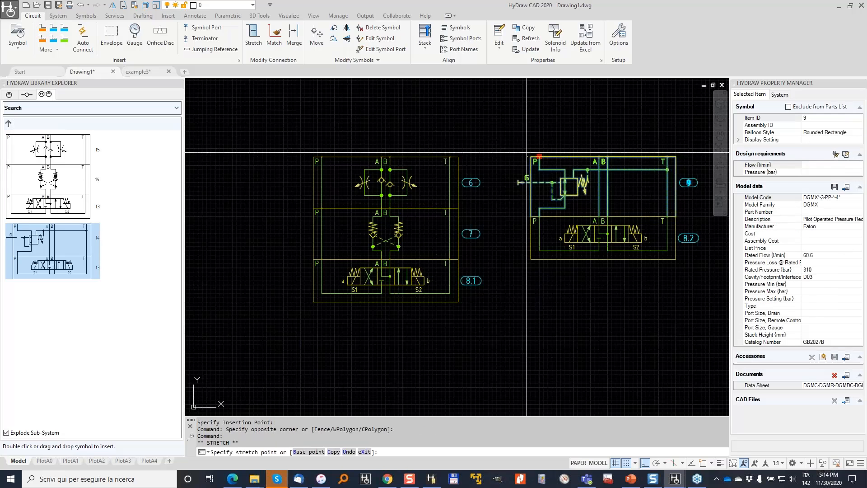
pyautogui.press('F8')
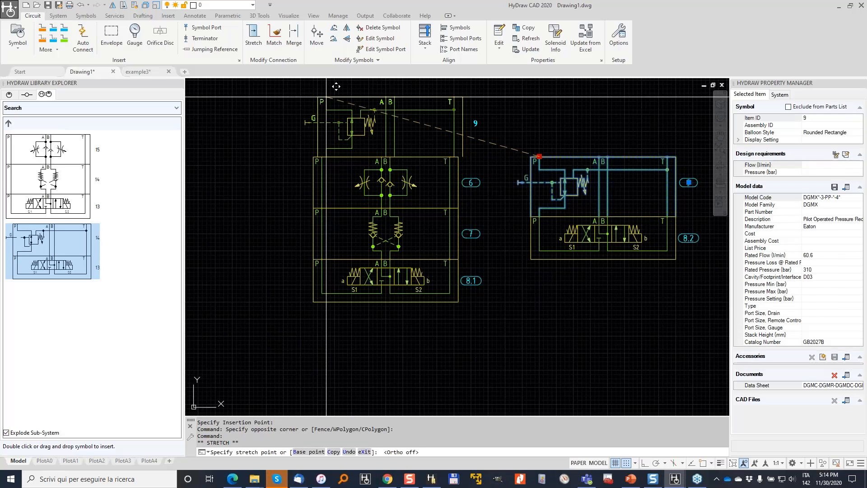
pyautogui.click(326, 85)
pyautogui.press('Escape')
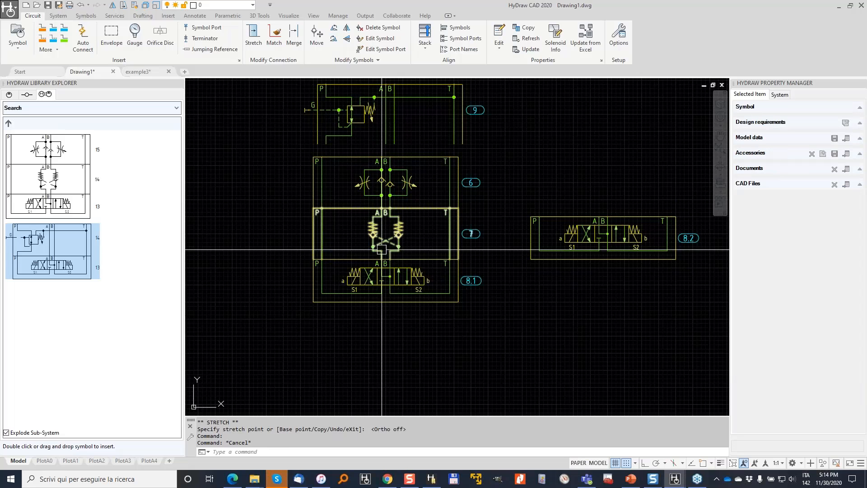
pyautogui.press('Escape')
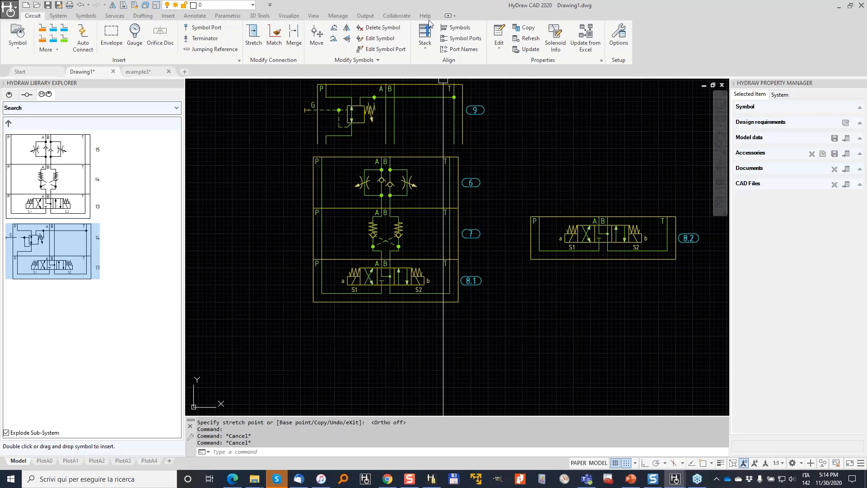
# Step: Stack the pressure reducing valve and the three valves below it into one aligned four-valve assembly
pyautogui.click(425, 33)
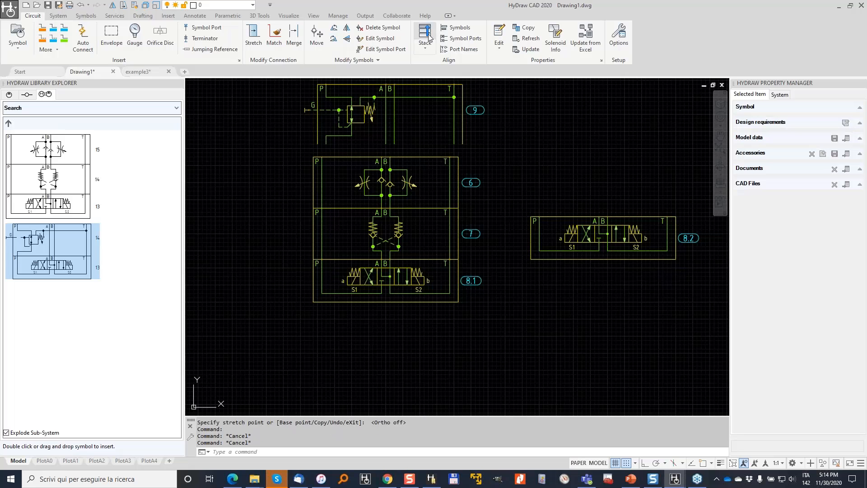
pyautogui.click(422, 346)
pyautogui.click(346, 165)
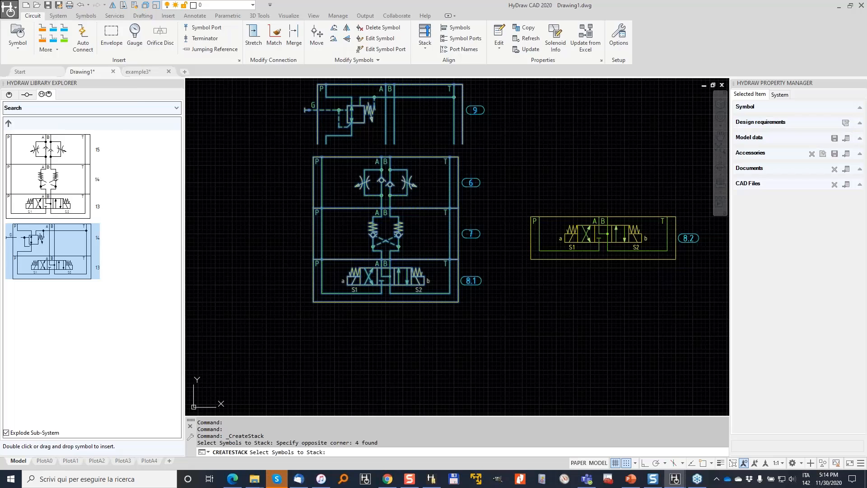
pyautogui.press('Return')
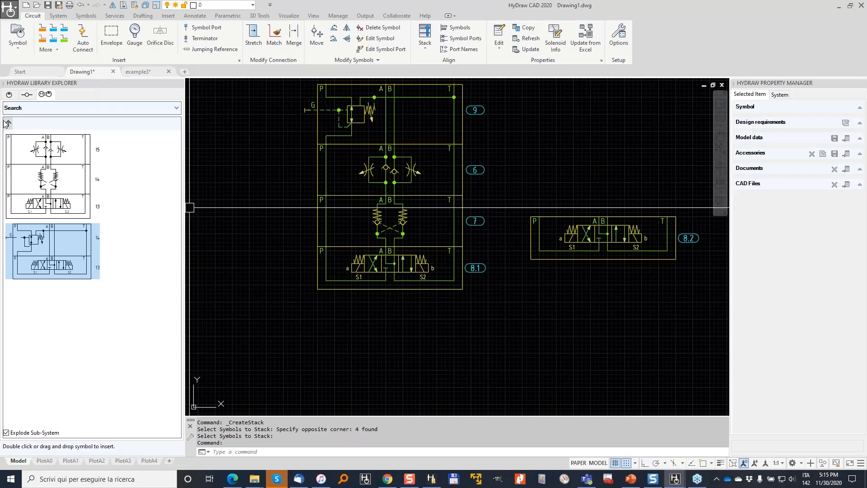
# Step: Open the sub-system manager and display the Valve Stack Assembly category
pyautogui.click(85, 16)
pyautogui.click(73, 40)
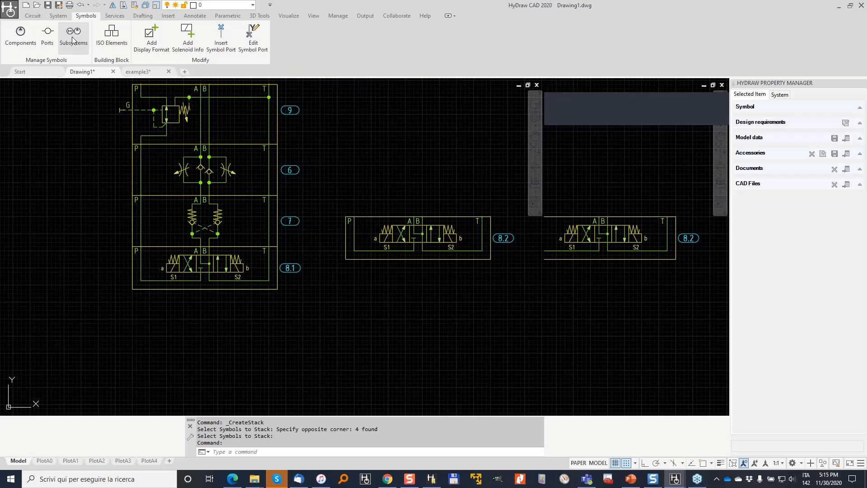
pyautogui.click(73, 41)
pyautogui.click(51, 135)
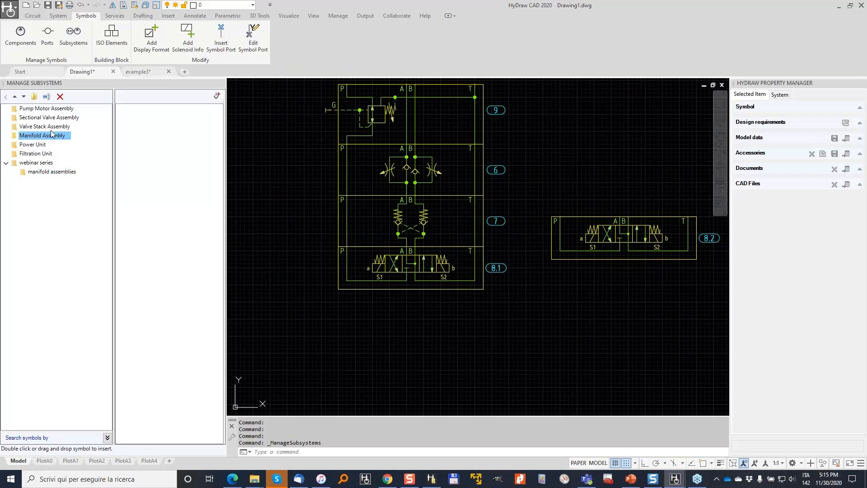
pyautogui.click(54, 127)
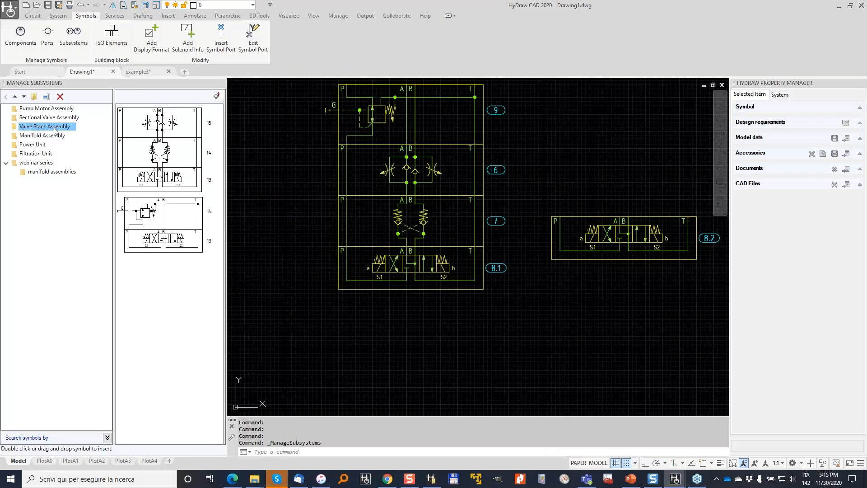
# Step: Add the four-valve stack to the Valve Stack Assembly library category, with Specify Insertion Point on and Convert to Subsystem off
pyautogui.click(217, 95)
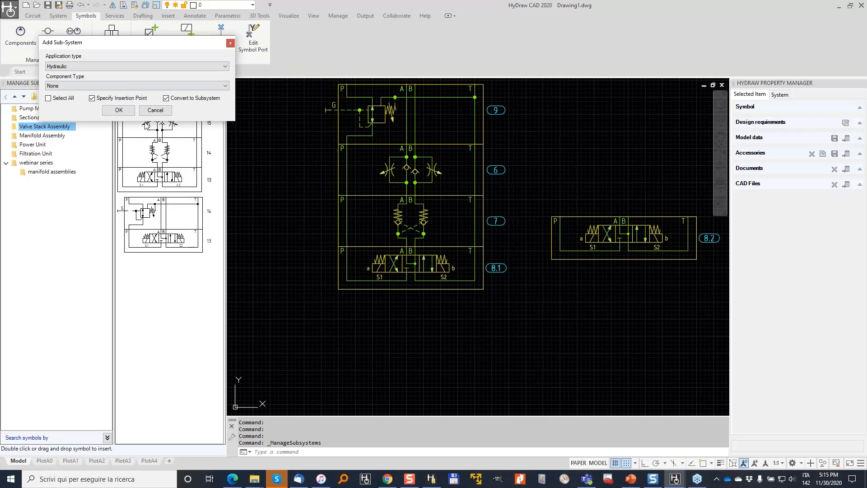
pyautogui.click(172, 99)
pyautogui.click(119, 110)
pyautogui.click(469, 321)
pyautogui.click(352, 107)
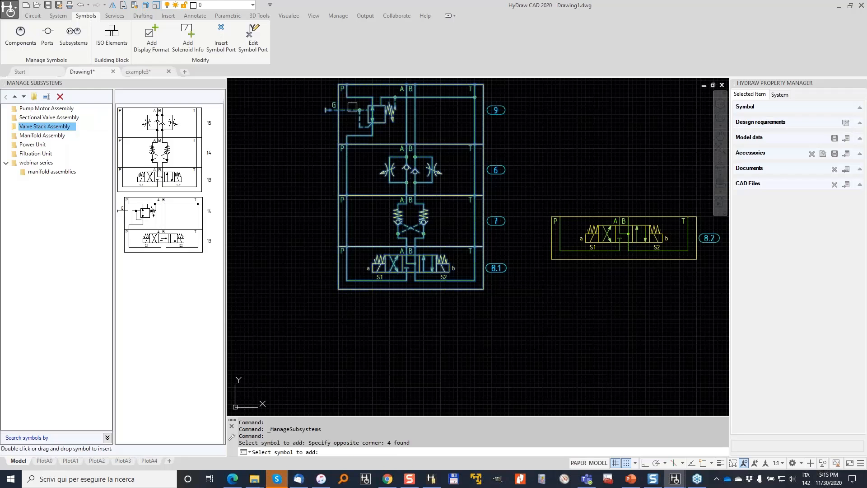
pyautogui.press('Return')
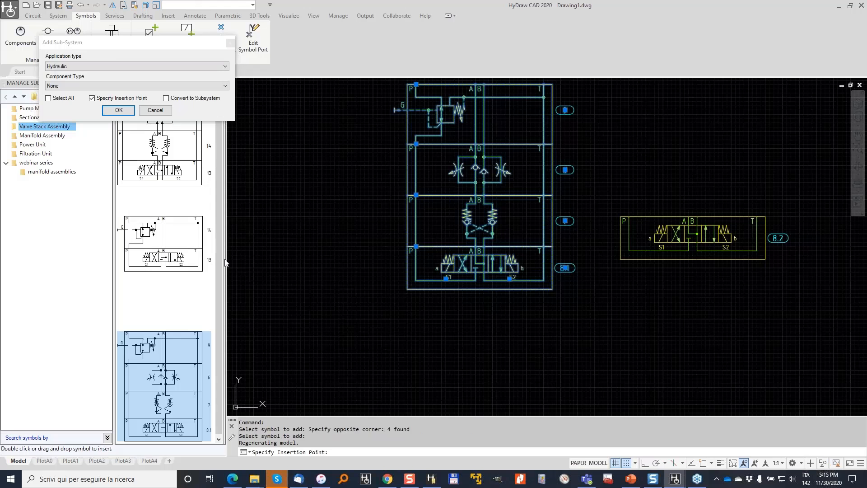
pyautogui.press('Return')
pyautogui.scroll(-2, 283, 221)
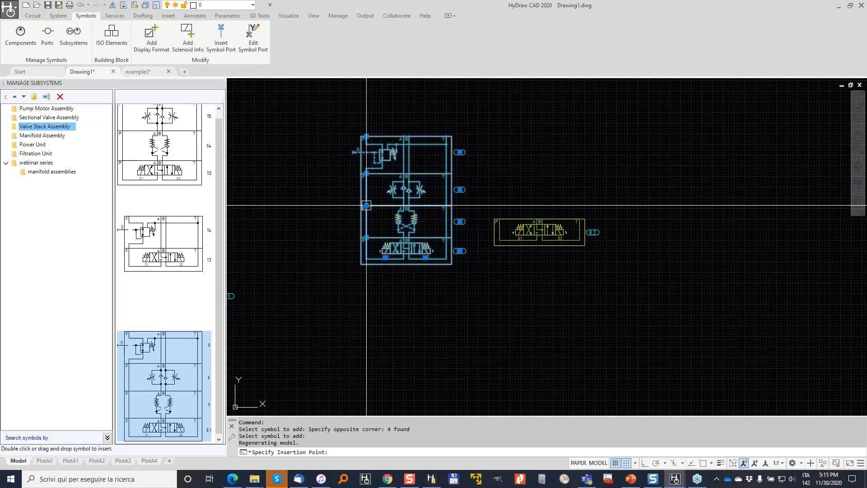
# Step: Open the filter manifold sub-system in the manifold assemblies category for editing
pyautogui.click(59, 174)
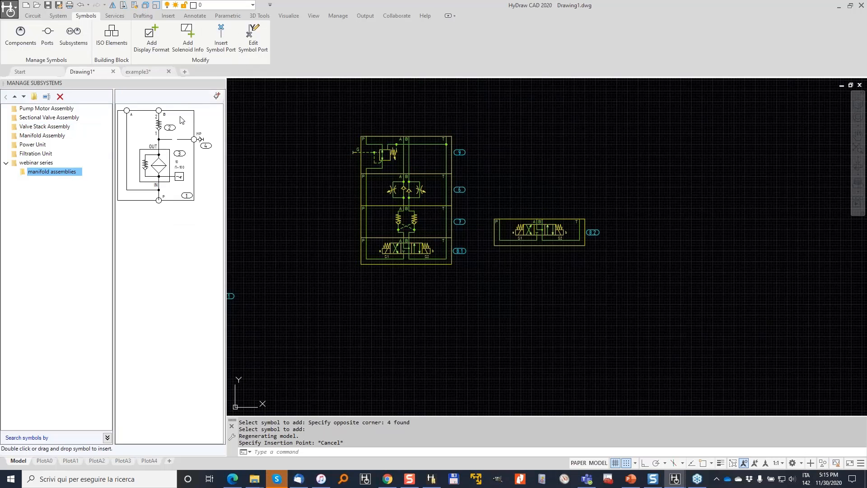
pyautogui.click(161, 170)
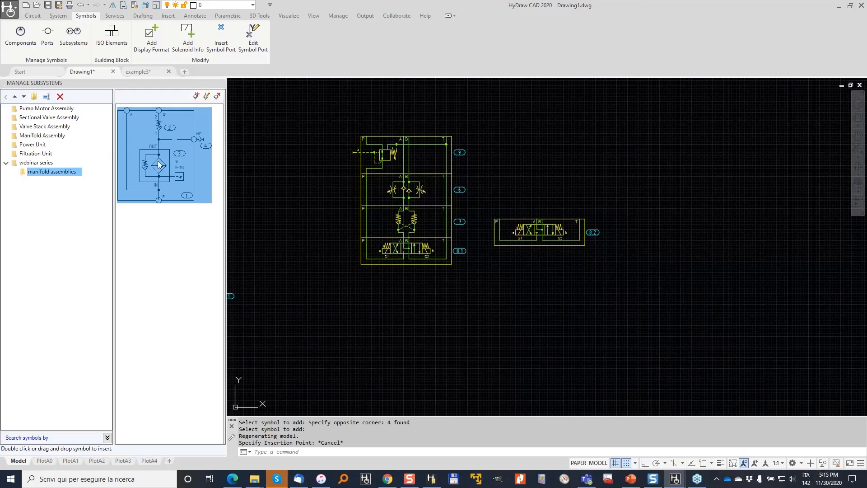
pyautogui.click(206, 98)
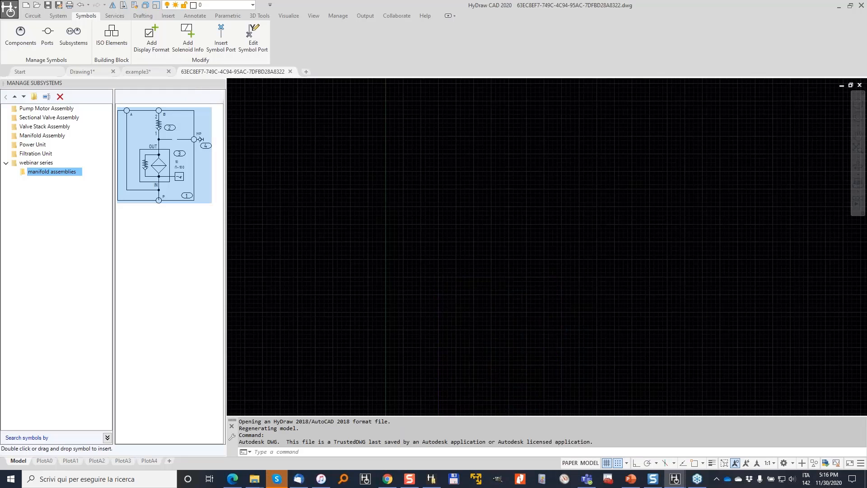
# Step: Shorten the pressure line at port P so its lower end sits on the upper edge of the port circle
pyautogui.scroll(8, 497, 398)
pyautogui.click(497, 398)
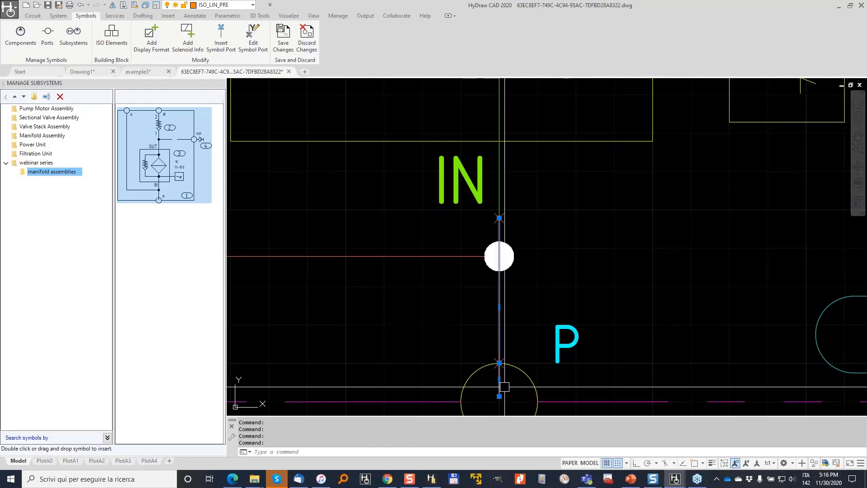
pyautogui.click(499, 397)
pyautogui.click(498, 363)
pyautogui.scroll(-5, 490, 331)
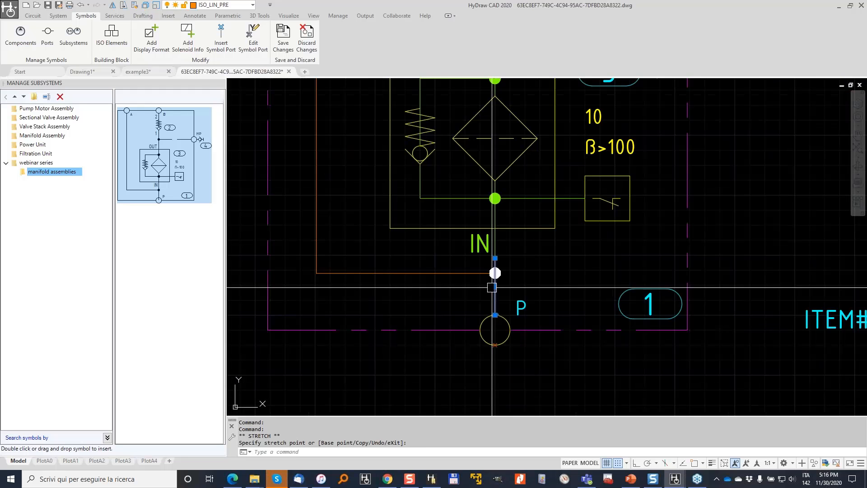
pyautogui.press('Escape')
pyautogui.scroll(-2, 573, 261)
pyautogui.moveTo(574, 261); pyautogui.dragTo(500, 257, button='middle')
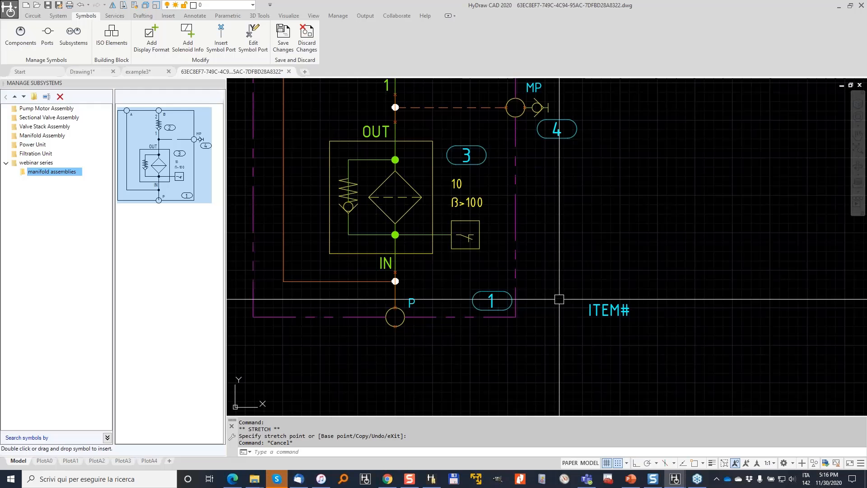
# Step: Move the ITEM# text from outside the manifold to inside its envelope, between ports A and B
pyautogui.click(608, 310)
pyautogui.click(609, 310)
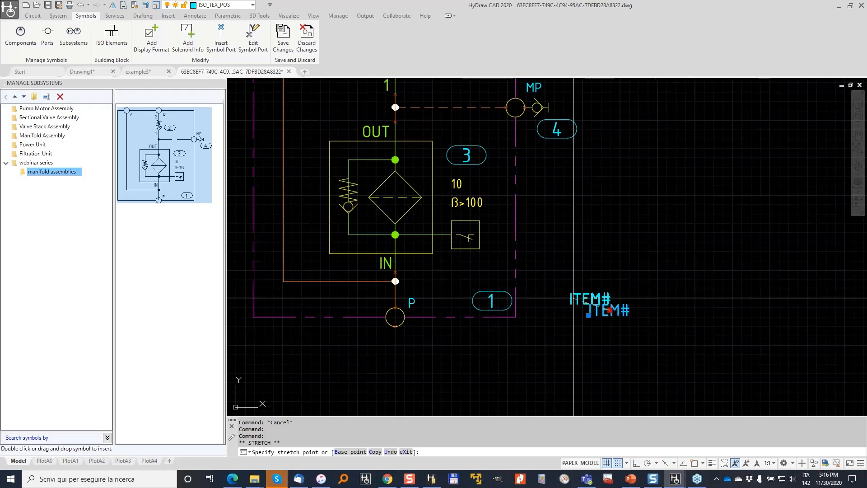
pyautogui.scroll(-1, 471, 256)
pyautogui.moveTo(359, 256); pyautogui.dragTo(463, 246, button='middle')
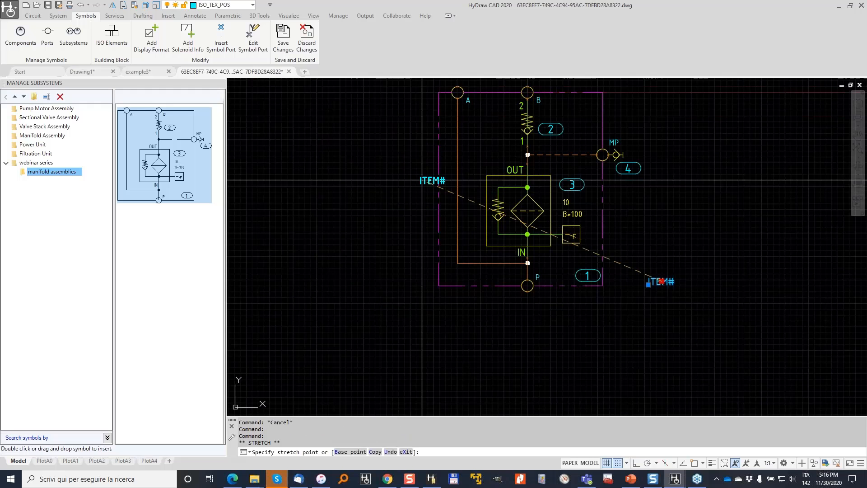
pyautogui.click(480, 116)
pyautogui.scroll(2, 488, 136)
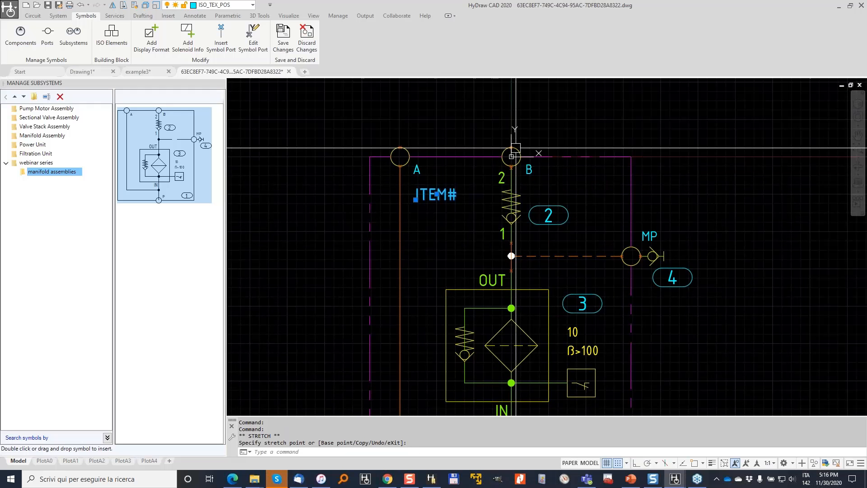
pyautogui.press('Escape')
# Step: Exclude the minimess test coupling at port MP from the parts list
pyautogui.scroll(-2, 497, 181)
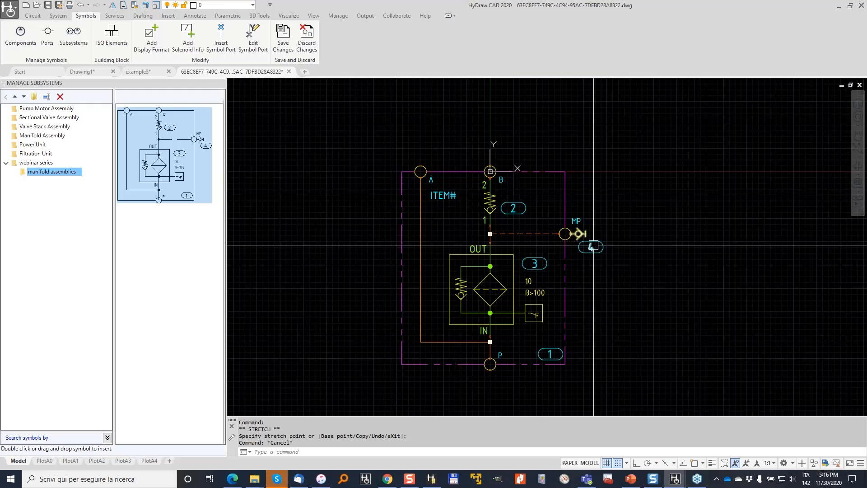
pyautogui.click(591, 246)
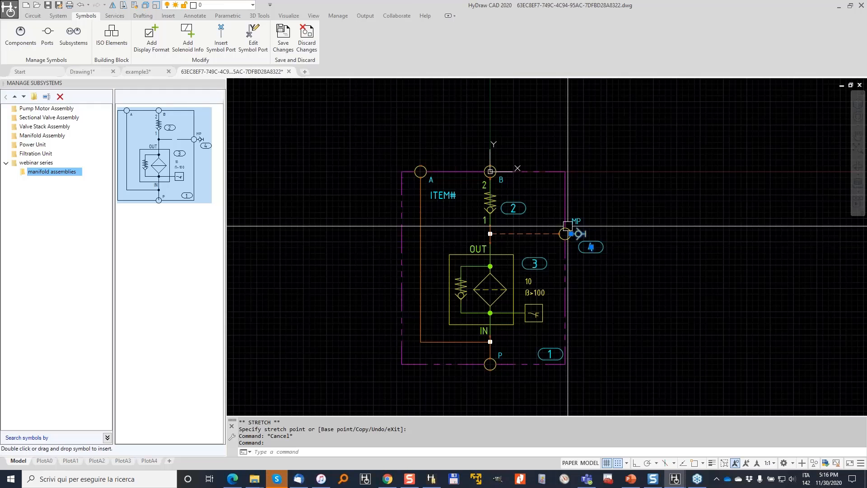
pyautogui.click(34, 16)
pyautogui.click(499, 32)
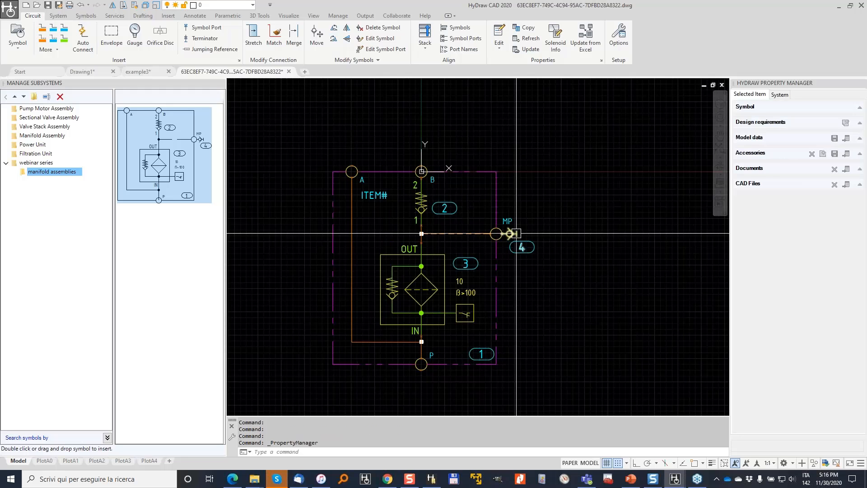
pyautogui.click(787, 107)
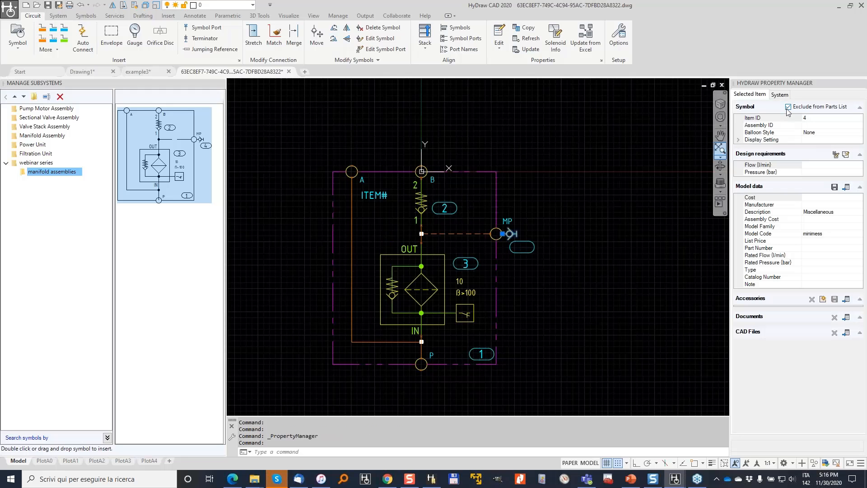
# Step: Delete the empty item balloon beside the test coupling at port MP
pyautogui.press('Escape')
pyautogui.click(528, 240)
pyautogui.press('Delete')
pyautogui.press('Escape')
pyautogui.scroll(-1, 316, 154)
pyautogui.scroll(1, 306, 135)
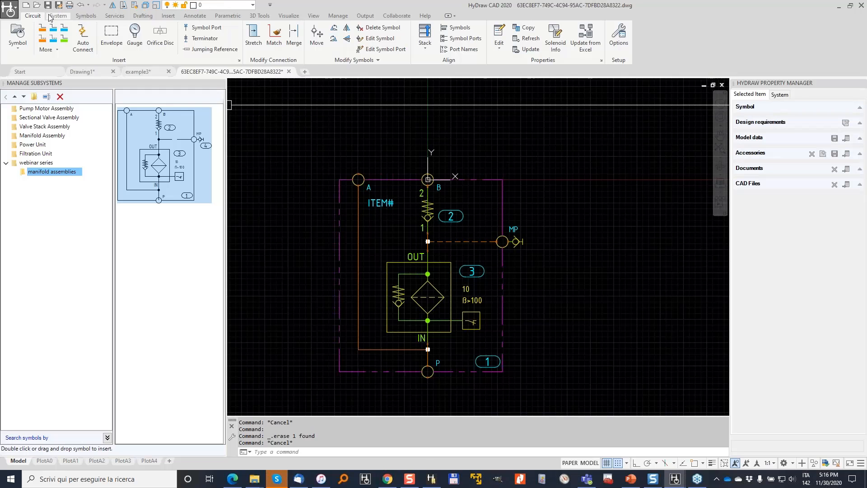
# Step: Save the changes to the manifold sub-system in the library
pyautogui.click(86, 15)
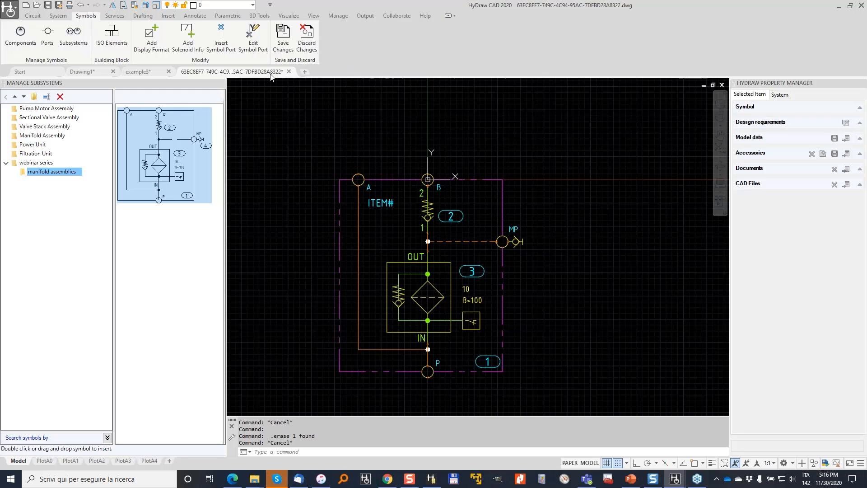
pyautogui.click(283, 36)
pyautogui.click(462, 263)
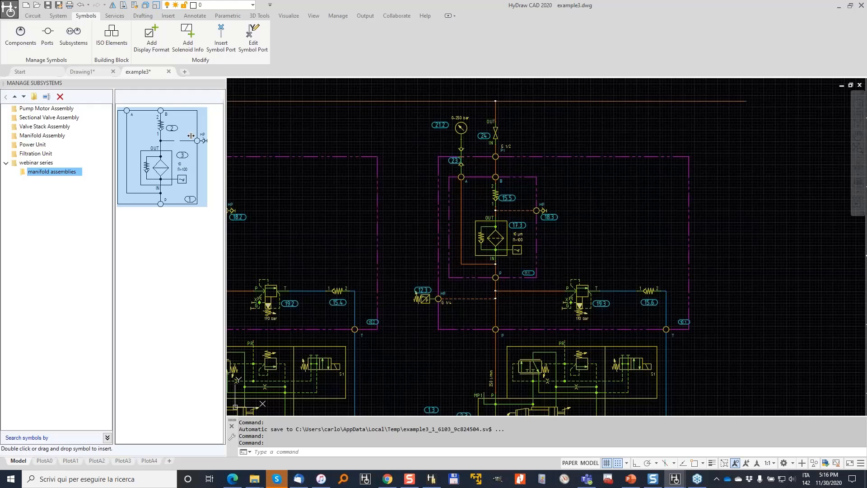
# Step: Close the example3 drawing without saving its changes
pyautogui.click(168, 72)
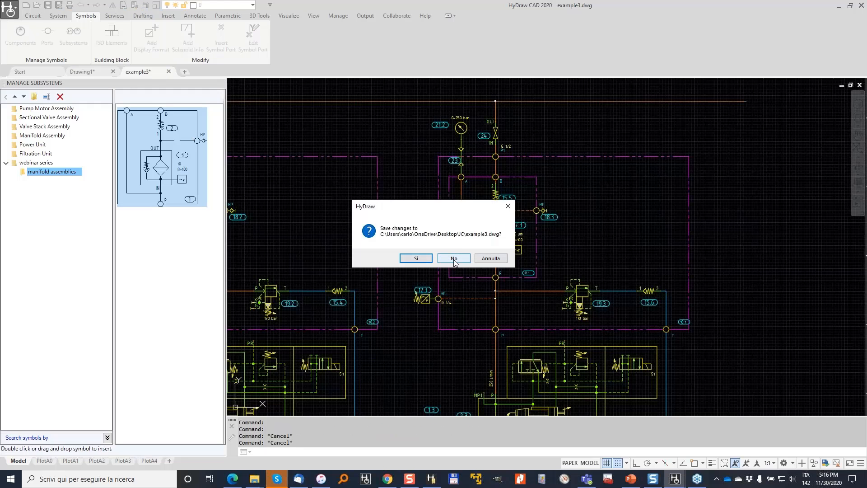
pyautogui.click(453, 259)
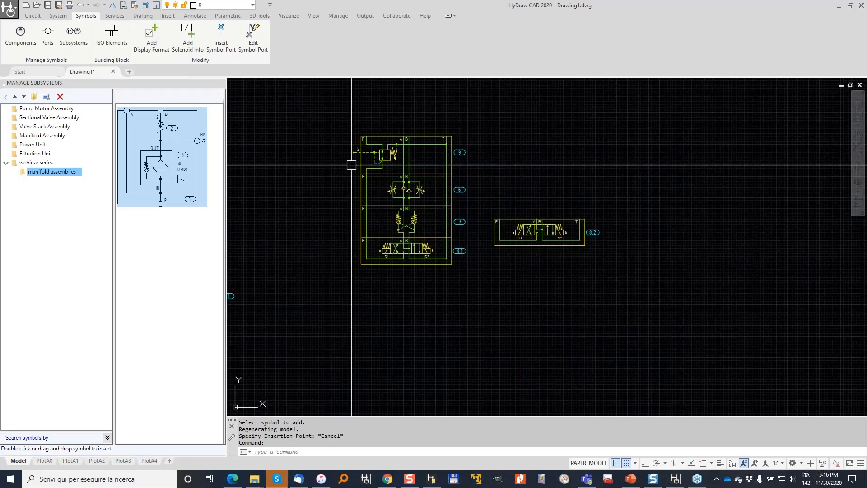
pyautogui.press('Escape')
pyautogui.press('Escape')
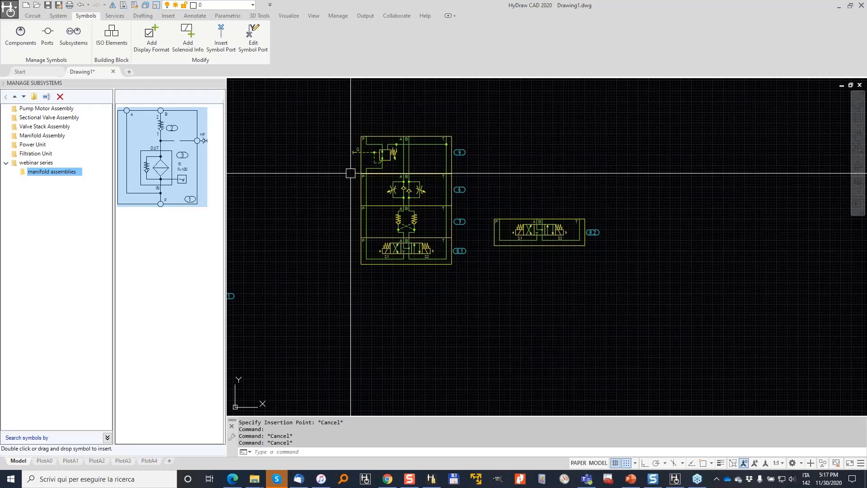
pyautogui.moveTo(350, 173); pyautogui.dragTo(415, 195, button='middle')
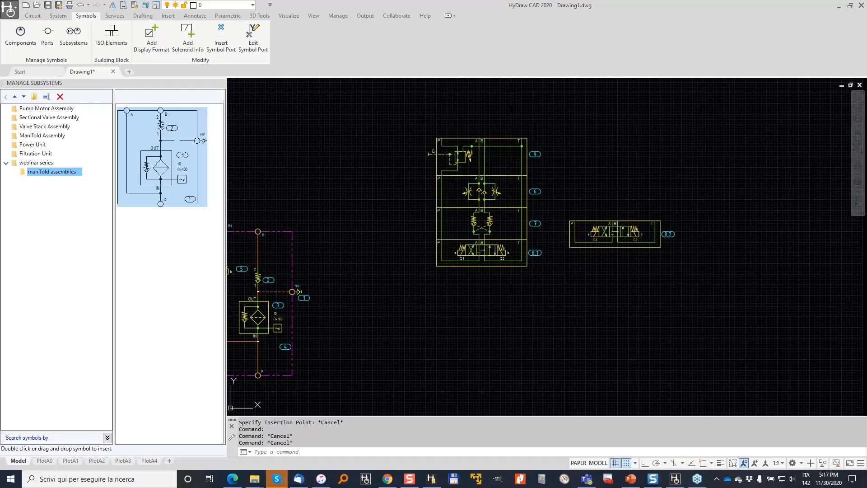
pyautogui.moveTo(460, 176); pyautogui.dragTo(359, 211, button='middle')
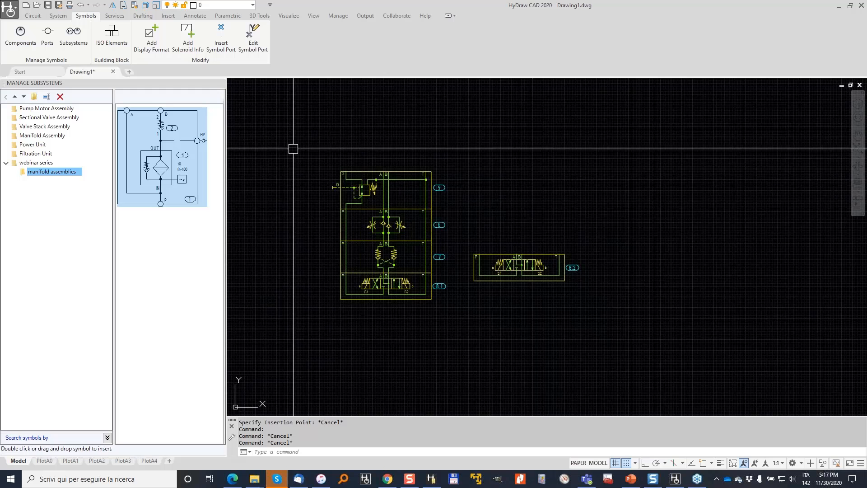
pyautogui.press('Escape')
pyautogui.press('Escape')
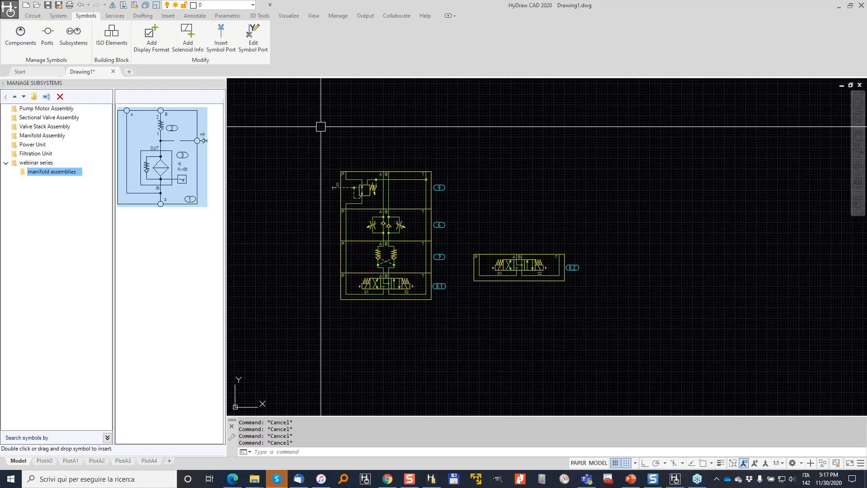
# Step: Close the sub-system manager and return the Library Explorer from the model search results to its search form
pyautogui.click(221, 85)
pyautogui.click(32, 15)
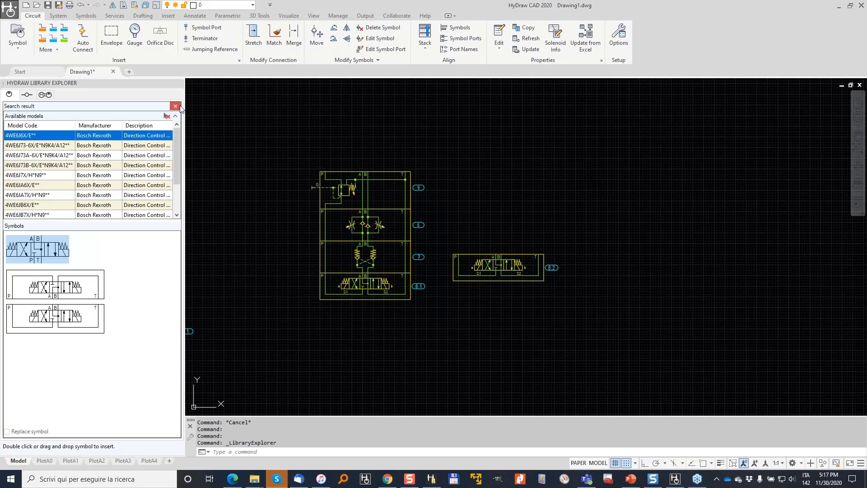
pyautogui.click(175, 106)
pyautogui.click(37, 157)
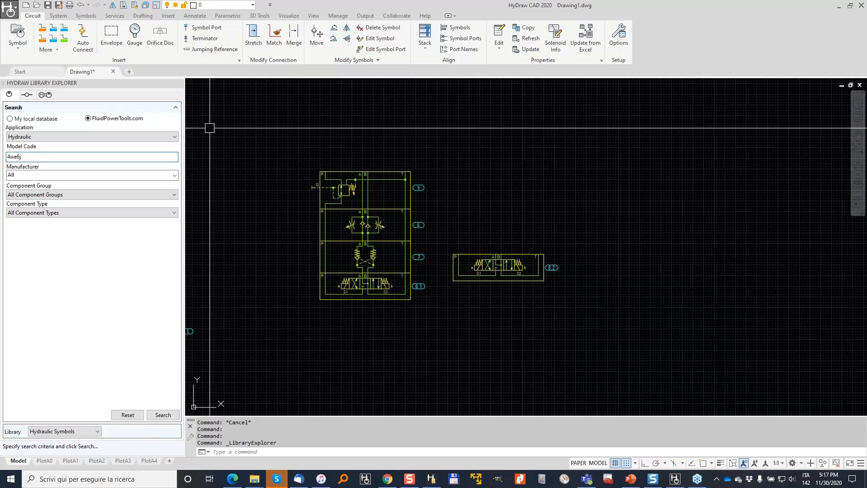
# Step: Browse the hydraulic symbols to flipped stackable, solenoid controlled pilot operated D07/D08/D10 directional valves with Ext. Pilot, Ext. Drain, double solenoid, spring centered
pyautogui.click(175, 107)
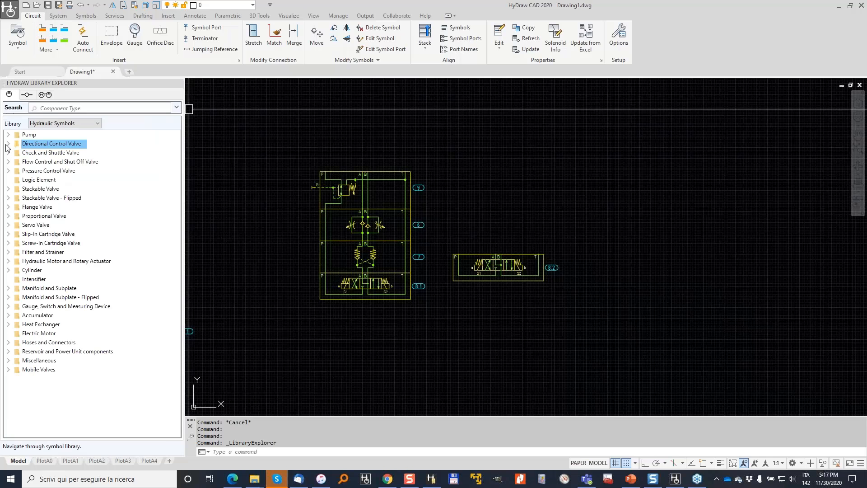
pyautogui.click(8, 144)
pyautogui.click(17, 163)
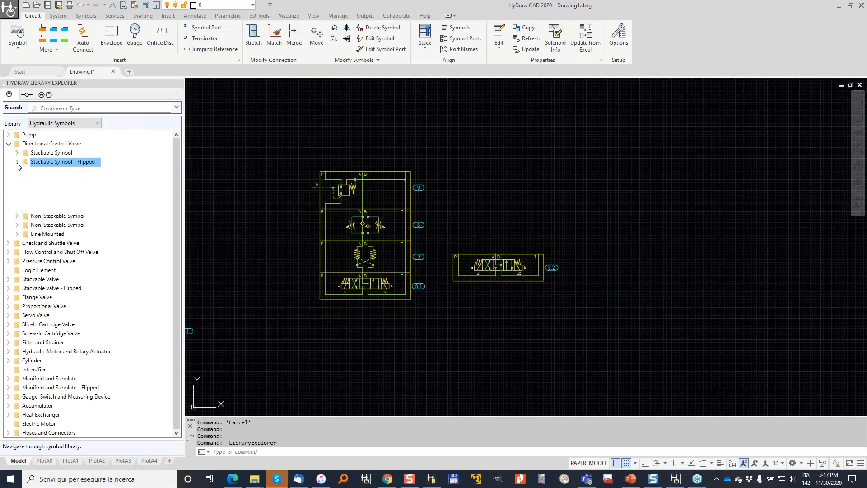
pyautogui.click(26, 180)
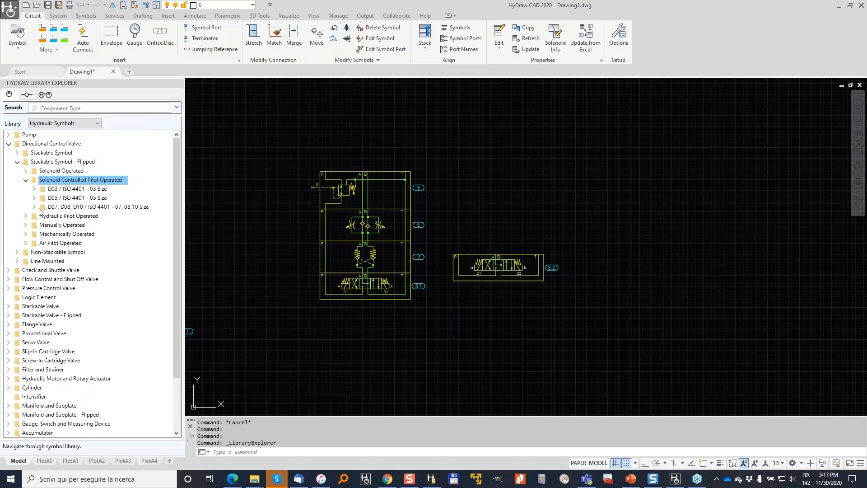
pyautogui.click(34, 207)
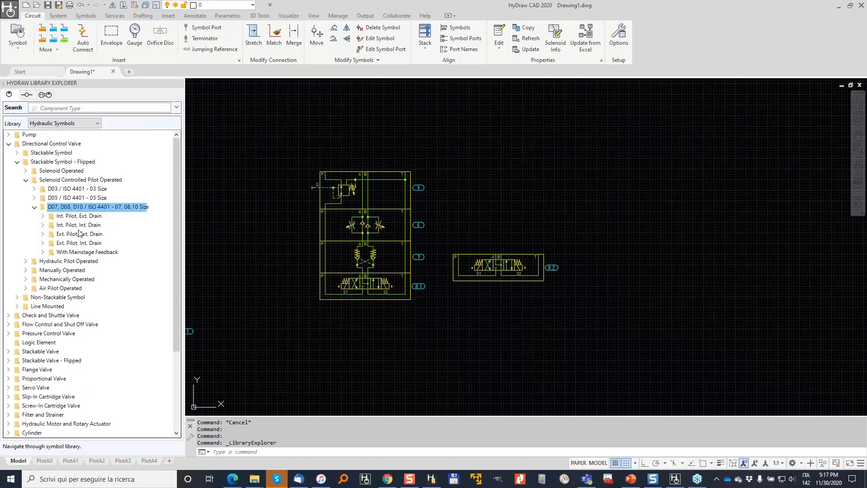
pyautogui.click(42, 235)
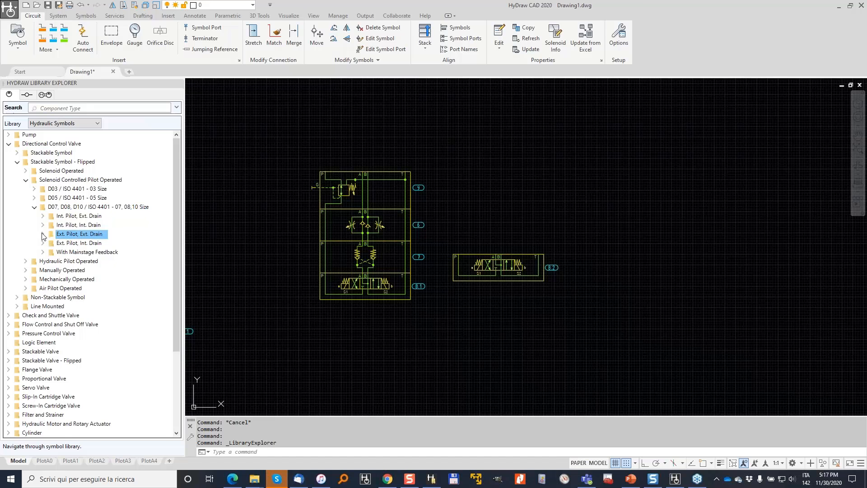
pyautogui.click(52, 252)
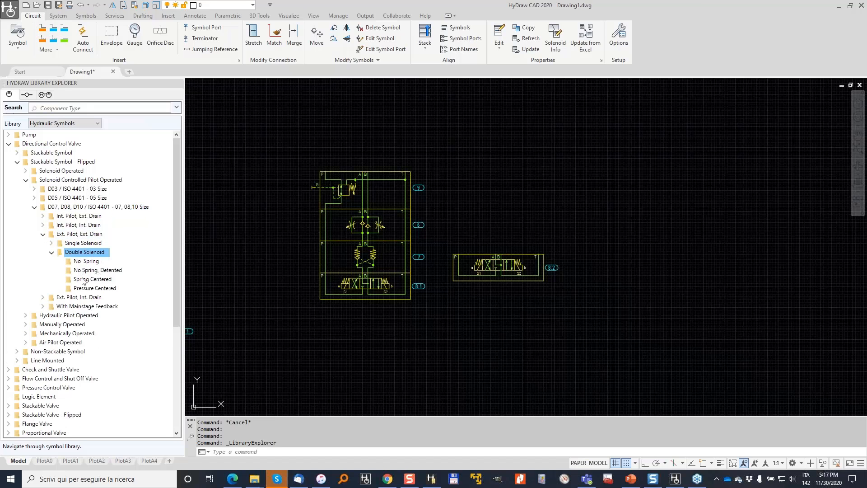
pyautogui.doubleClick(83, 279)
# Step: Insert the first spring-centered pilot operated valve symbol in the empty area above the existing valves, with its item balloon beside the valve
pyautogui.click(42, 157)
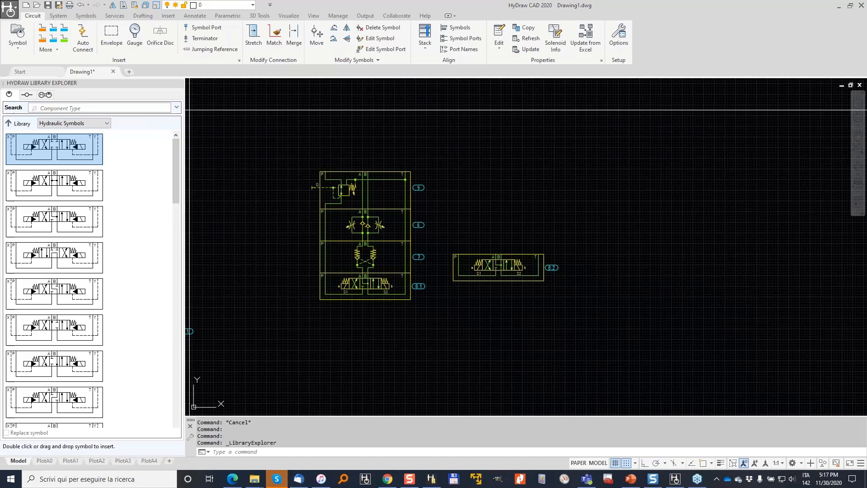
pyautogui.scroll(2, 550, 140)
pyautogui.moveTo(543, 162); pyautogui.dragTo(387, 202, button='middle')
pyautogui.click(380, 175)
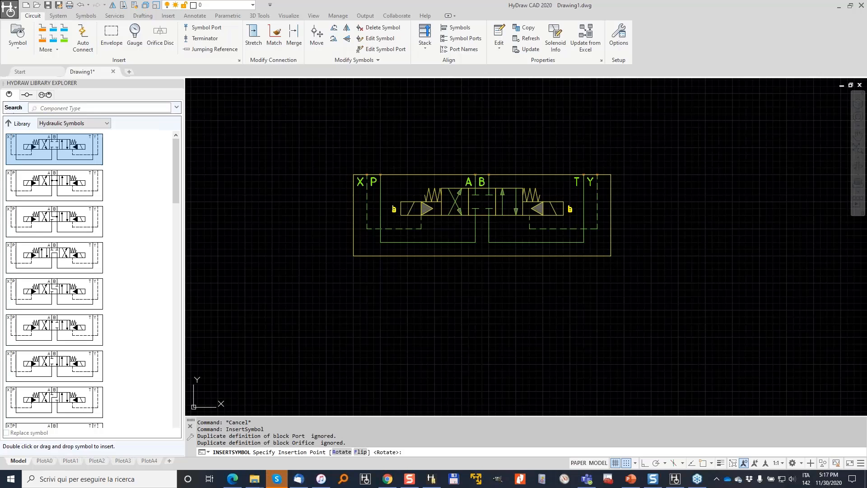
pyautogui.click(622, 231)
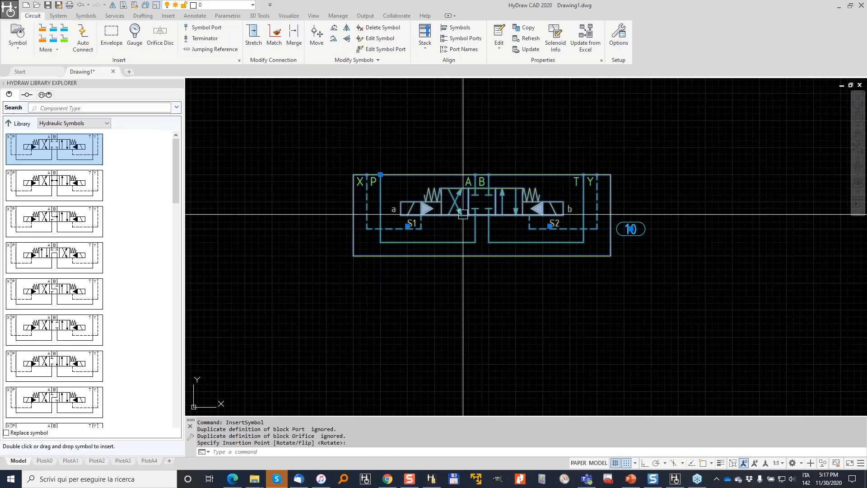
pyautogui.scroll(3, 463, 214)
pyautogui.press('Escape')
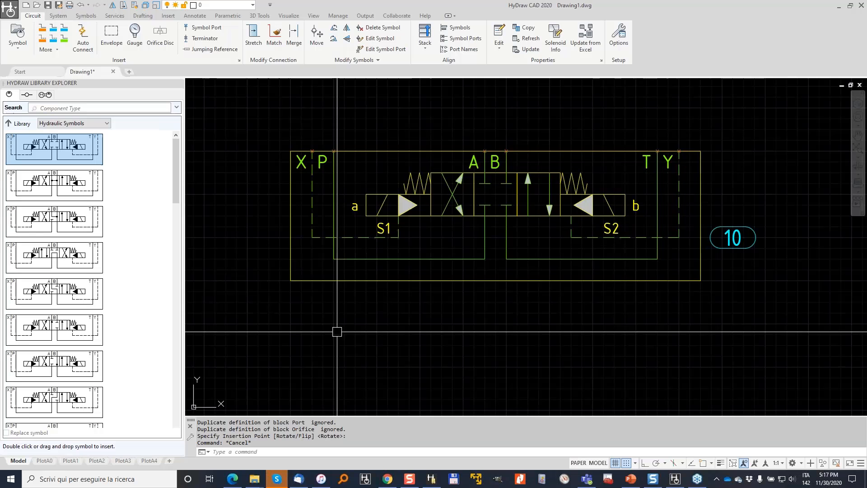
pyautogui.scroll(-2, 523, 352)
pyautogui.moveTo(526, 353); pyautogui.dragTo(468, 309, button='middle')
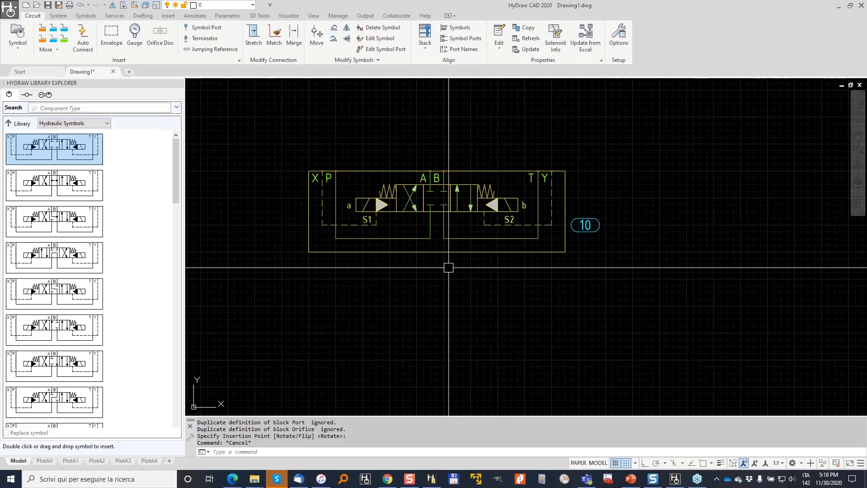
pyautogui.scroll(-2, 415, 283)
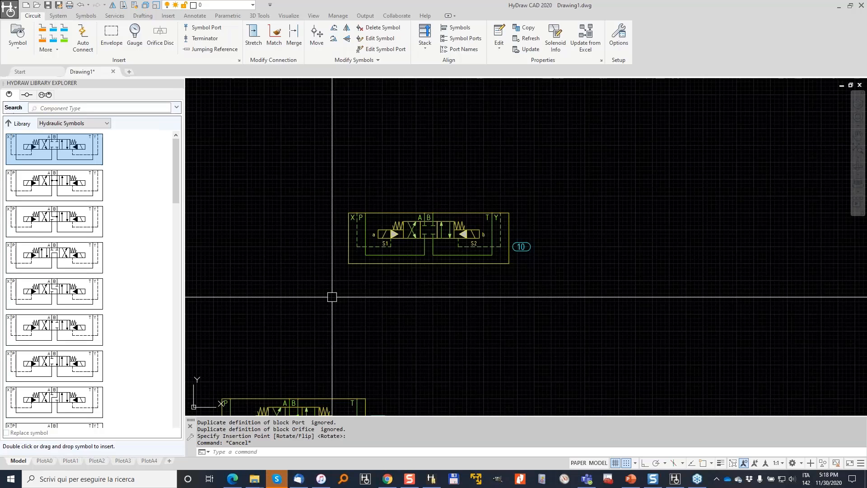
pyautogui.press('Escape')
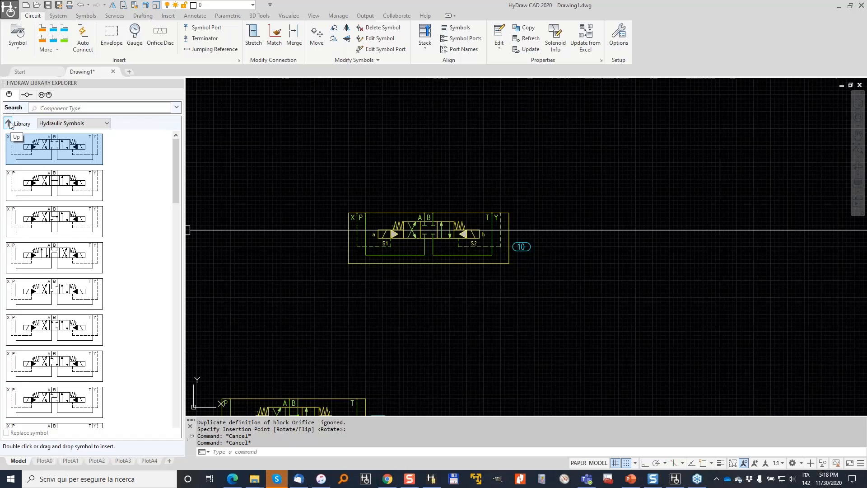
# Step: Return to the symbol folder tree and switch the HyDraw library path from the local to the Corporate Library
pyautogui.click(9, 124)
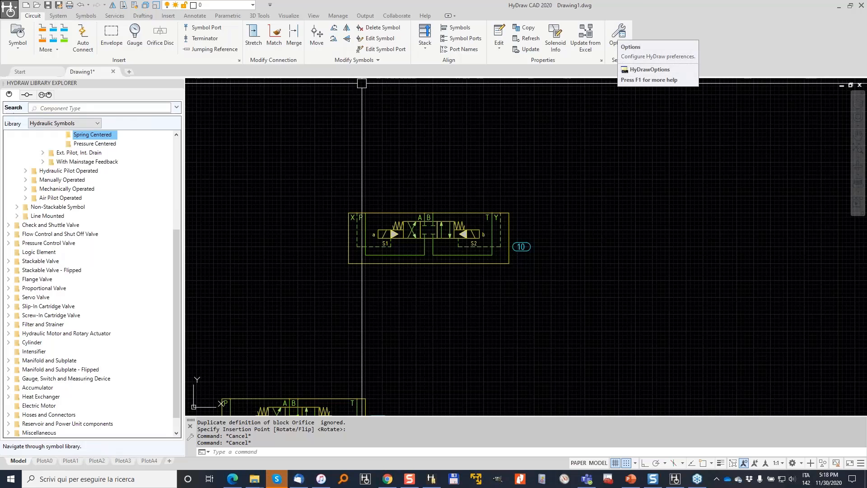
pyautogui.click(619, 34)
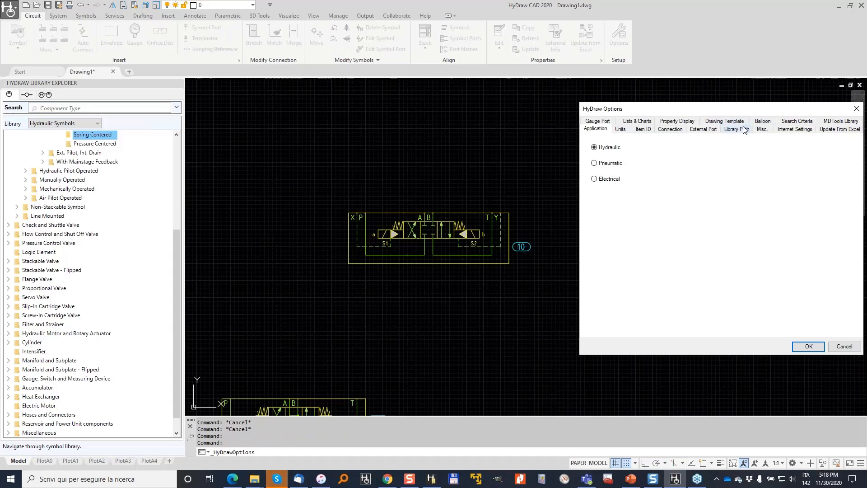
pyautogui.click(743, 129)
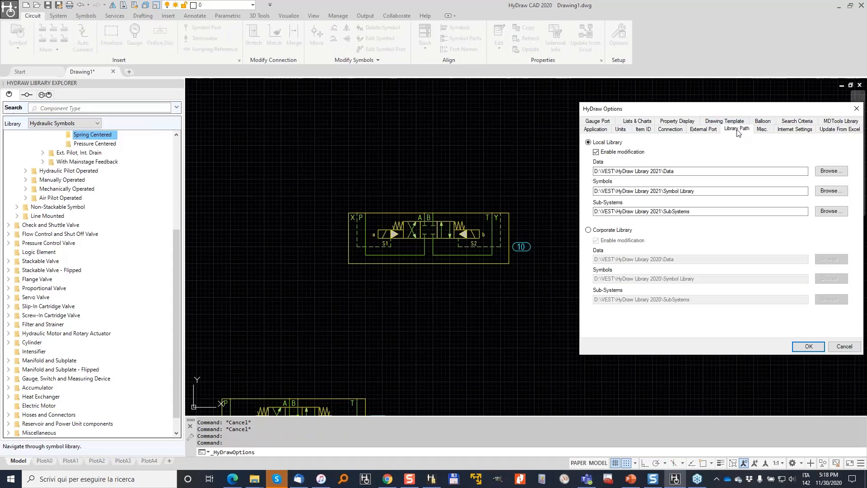
pyautogui.click(588, 230)
pyautogui.click(807, 346)
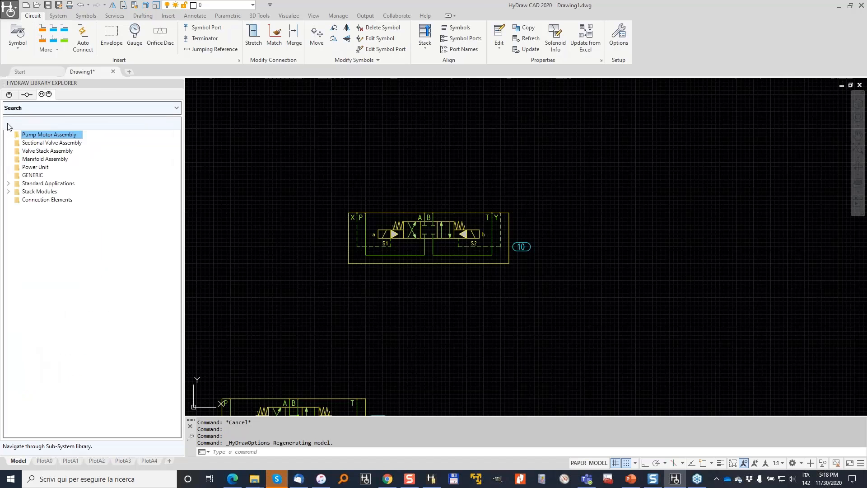
# Step: Insert the NG16 stack module from the sub-system library as an exploded sub-system beside the single pilot operated valve
pyautogui.click(9, 191)
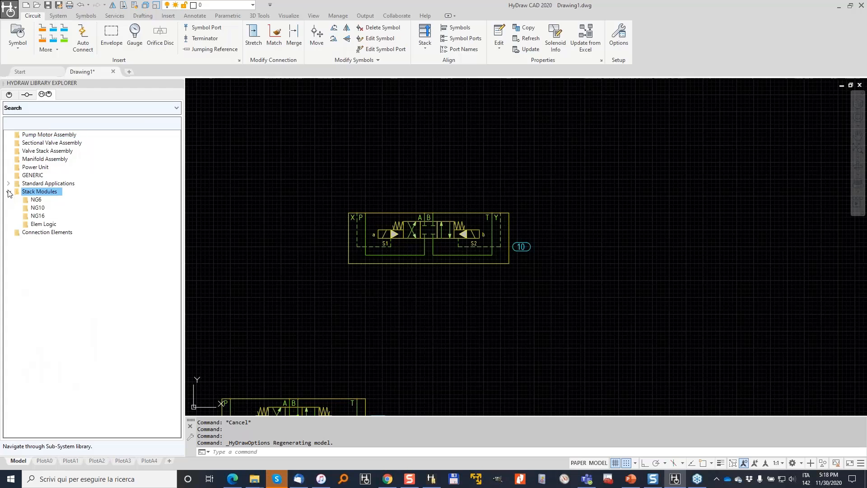
pyautogui.doubleClick(38, 217)
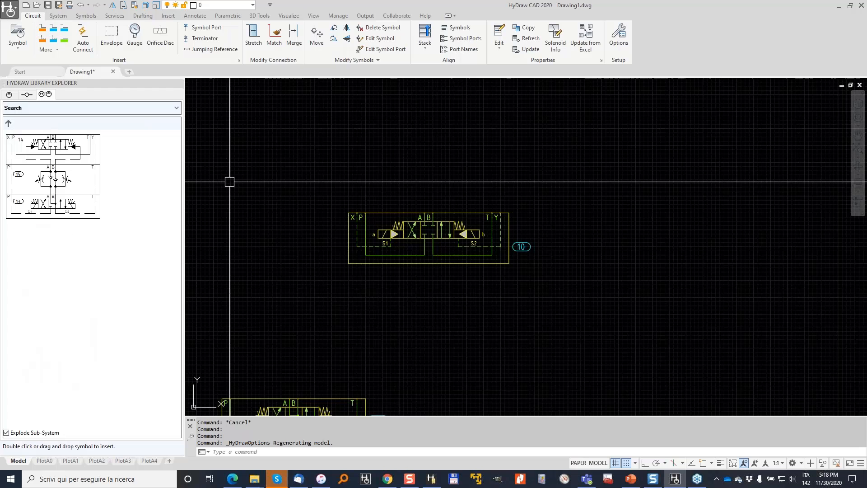
pyautogui.click(50, 168)
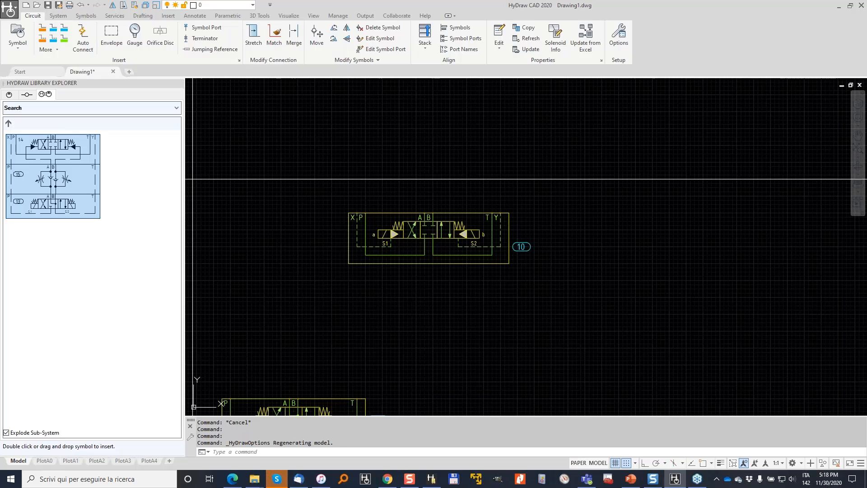
pyautogui.moveTo(678, 124); pyautogui.dragTo(415, 161, button='middle')
pyautogui.click(415, 161)
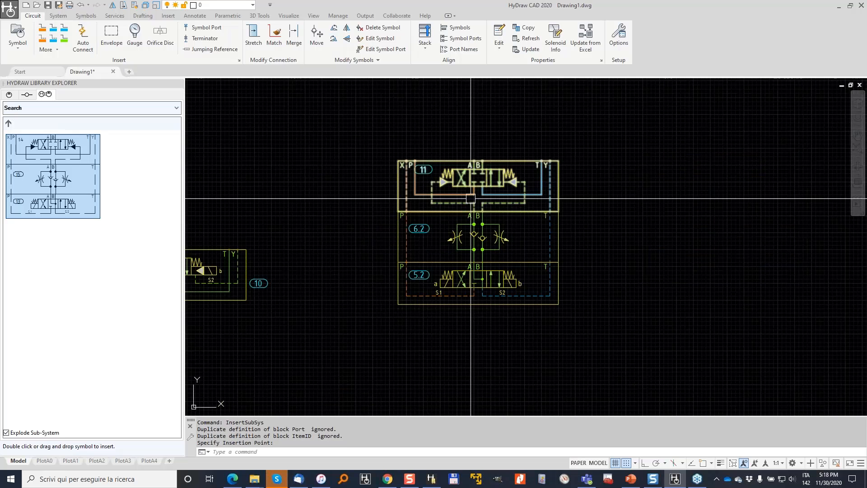
pyautogui.press('Escape')
# Step: Examine the inserted NG16 stack by selecting its pilot valve, main valve and module boundaries individually
pyautogui.click(489, 278)
pyautogui.scroll(2, 478, 234)
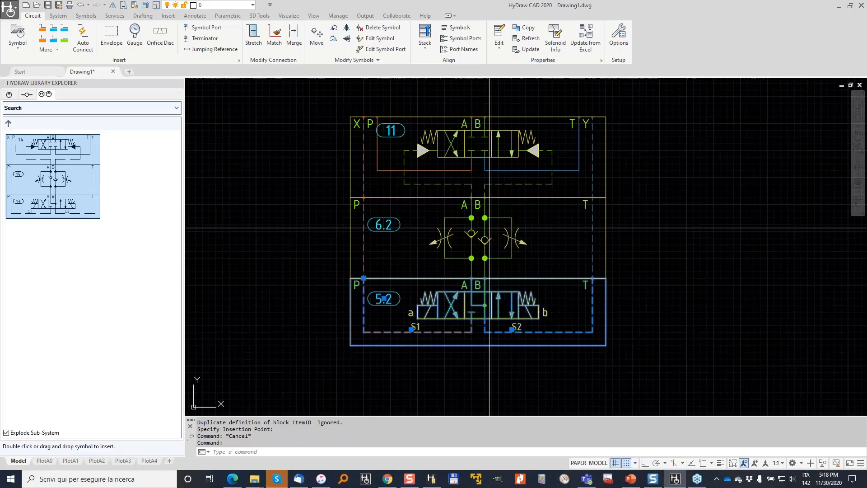
pyautogui.click(393, 152)
pyautogui.press('Escape')
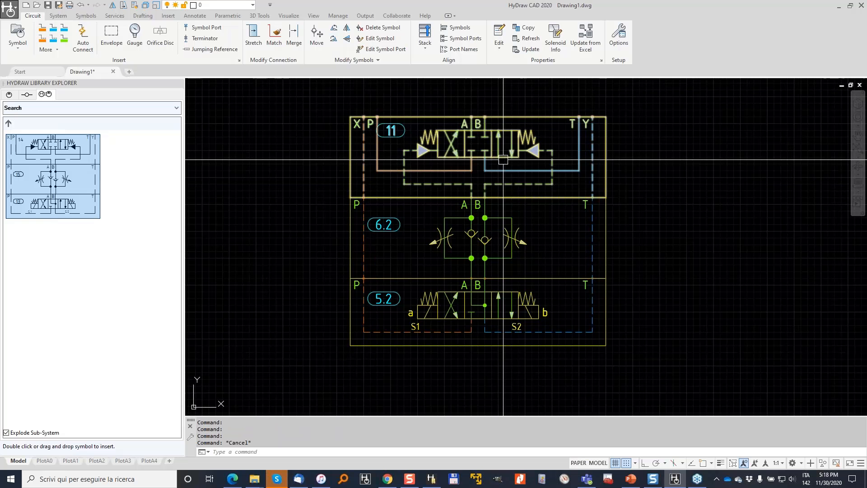
pyautogui.click(476, 149)
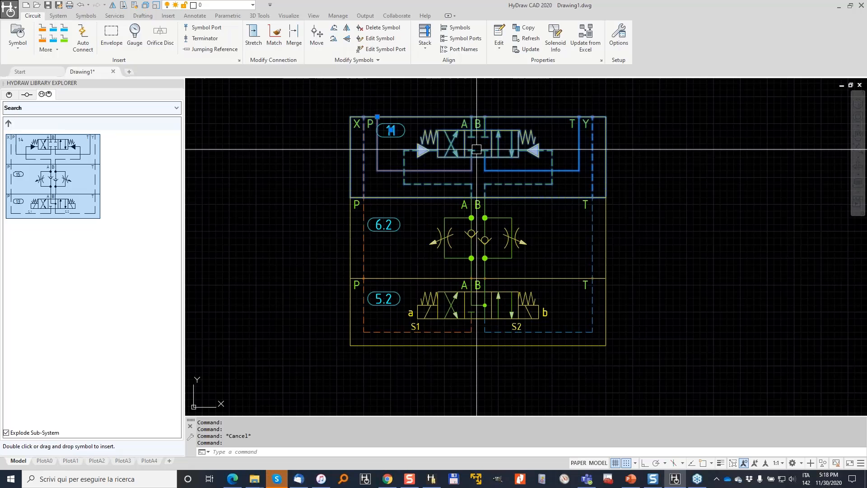
pyautogui.press('Escape')
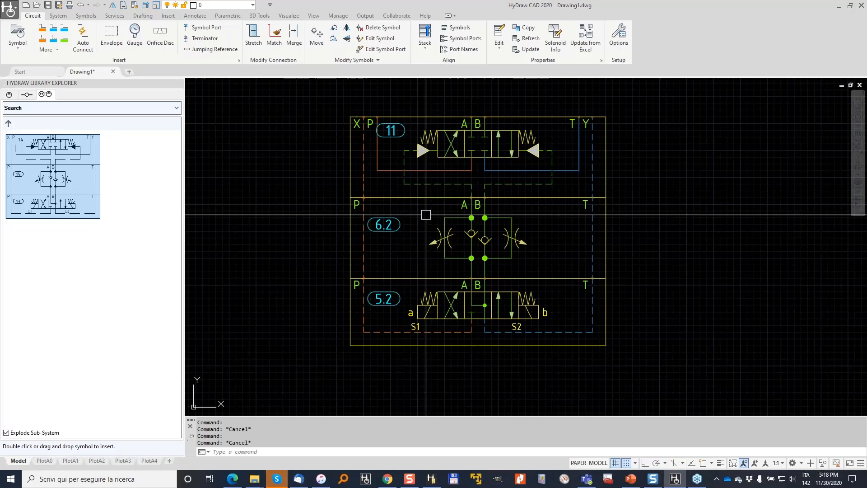
pyautogui.click(434, 200)
pyautogui.press('Escape')
pyautogui.scroll(-2, 501, 197)
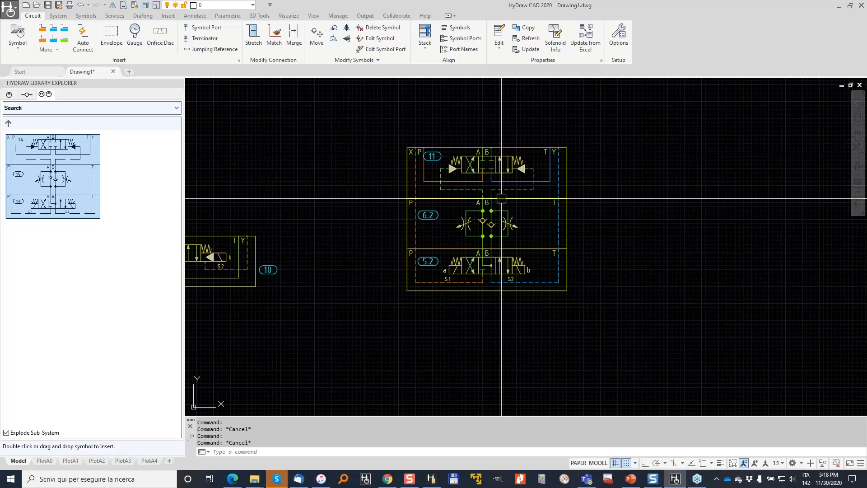
pyautogui.moveTo(501, 197); pyautogui.dragTo(431, 195, button='middle')
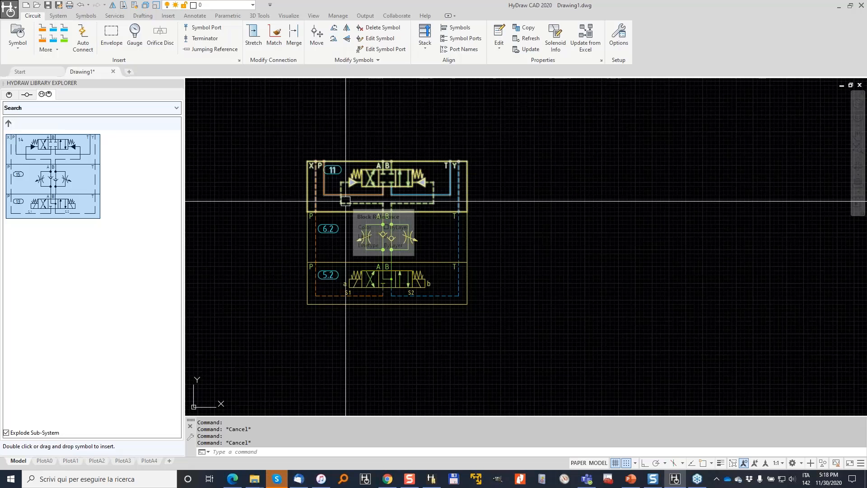
pyautogui.press('Escape')
# Step: Open the Property Manager and review the properties of the stack's solenoid valve 5.2 and main valve 11
pyautogui.click(499, 33)
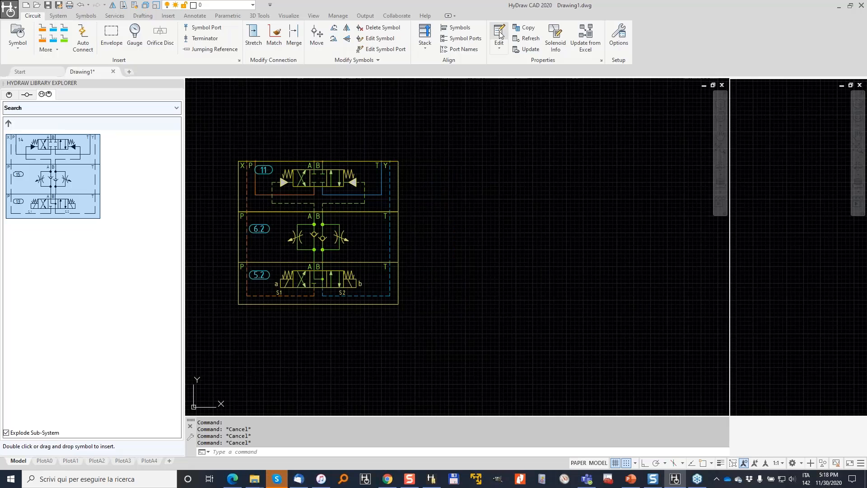
pyautogui.click(319, 279)
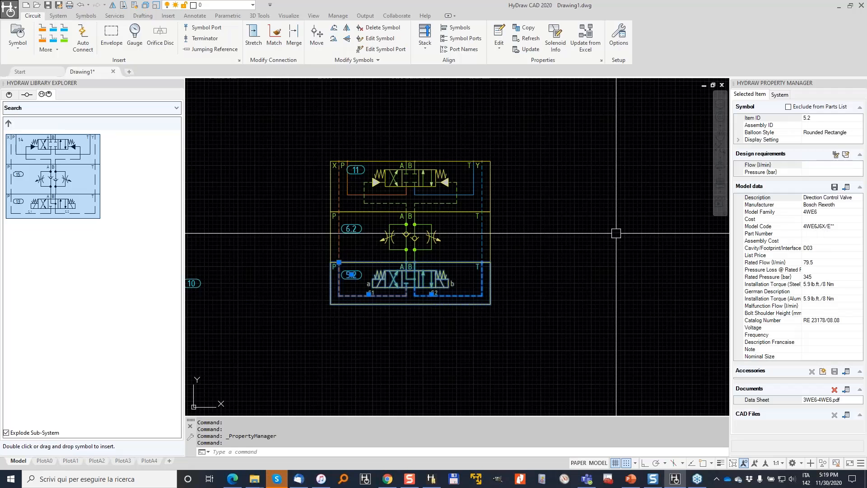
pyautogui.press('Escape')
pyautogui.click(411, 192)
pyautogui.moveTo(328, 234); pyautogui.dragTo(468, 209, button='middle')
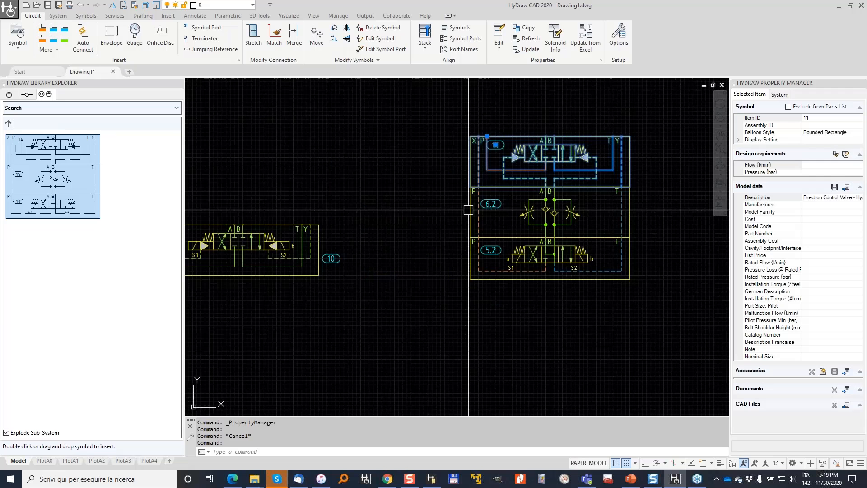
pyautogui.press('Escape')
# Step: Move the single pilot operated valve 10 up and closer to the stack, level with its main valve 11
pyautogui.moveTo(230, 247); pyautogui.dragTo(335, 220, button='middle')
pyautogui.click(335, 220)
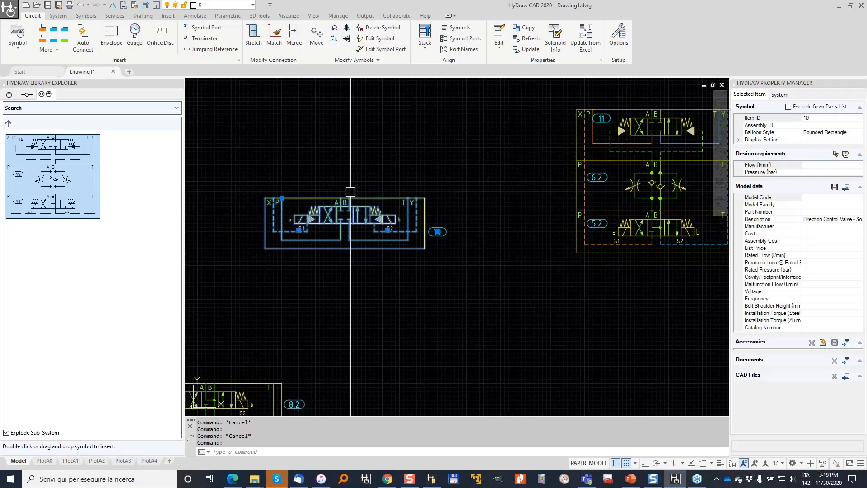
pyautogui.click(282, 198)
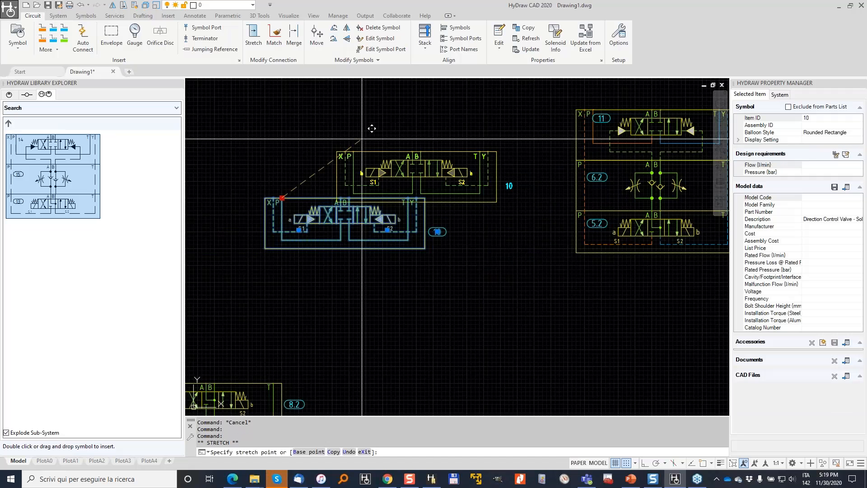
pyautogui.click(378, 110)
pyautogui.press('Escape')
# Step: Check the properties of the stack's main valve 11 and delete the flow control module 6.2 from the stack
pyautogui.moveTo(662, 121); pyautogui.dragTo(468, 152, button='middle')
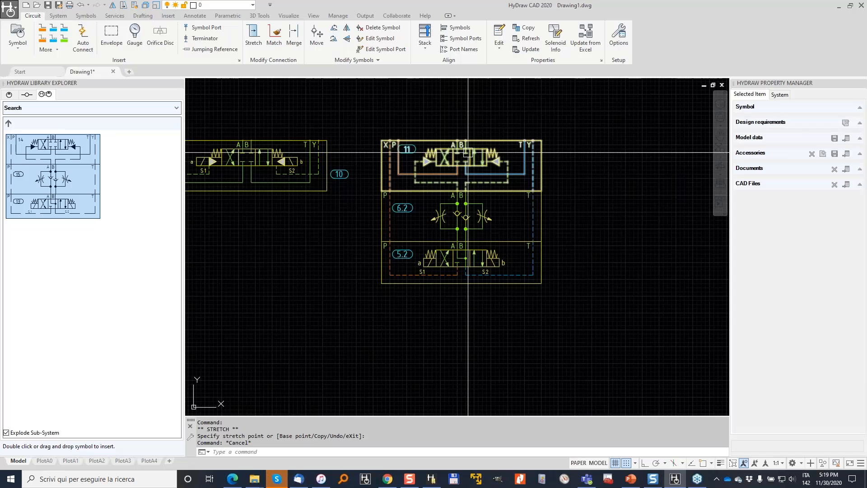
pyautogui.click(467, 152)
pyautogui.press('Escape')
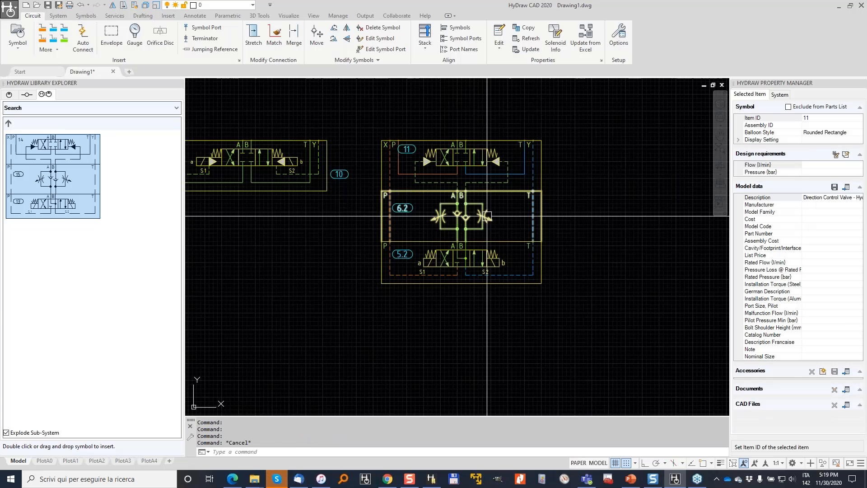
pyautogui.click(487, 216)
pyautogui.press('Delete')
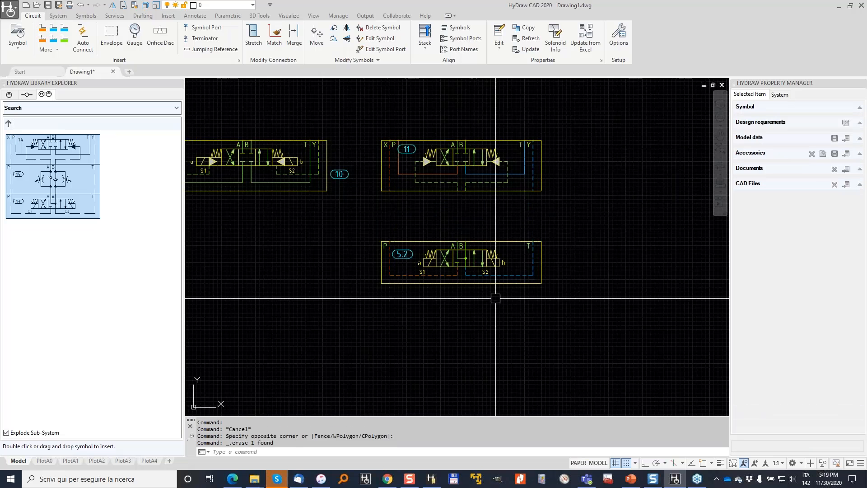
# Step: Move the stack's solenoid valve 5.2 up so that it attaches directly beneath main valve 11
pyautogui.click(395, 247)
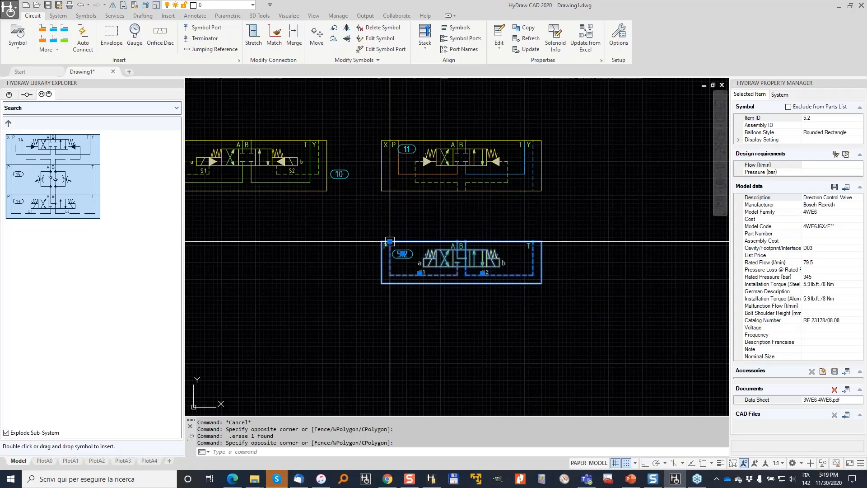
pyautogui.click(390, 241)
pyautogui.click(387, 190)
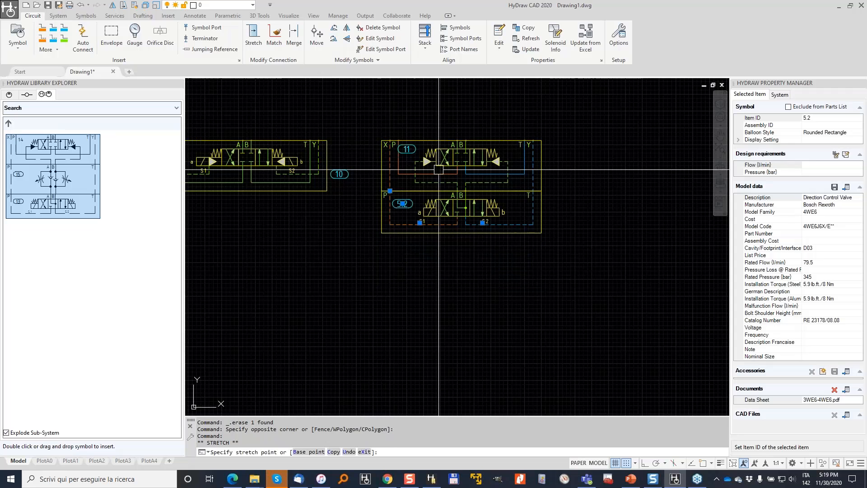
pyautogui.scroll(2, 438, 170)
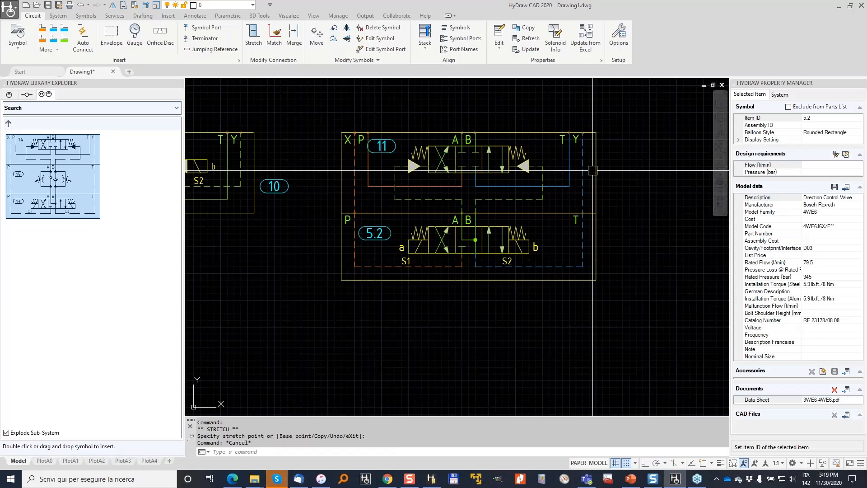
pyautogui.press('Escape')
pyautogui.click(353, 208)
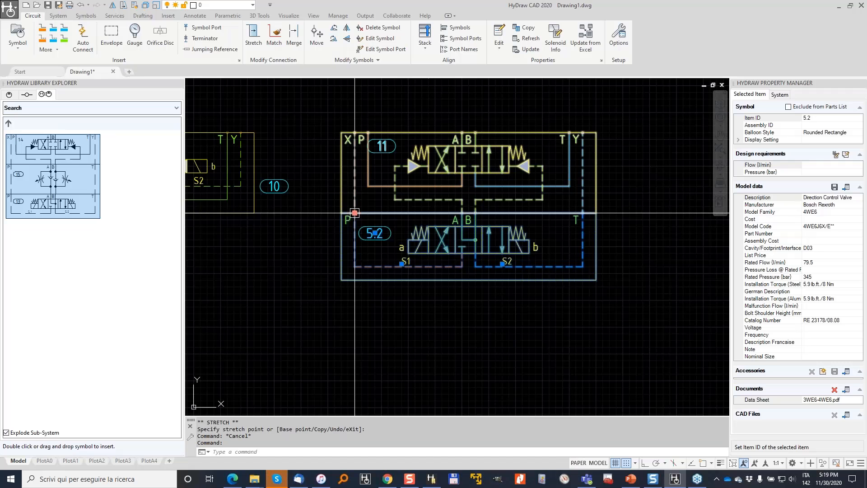
pyautogui.press('Escape')
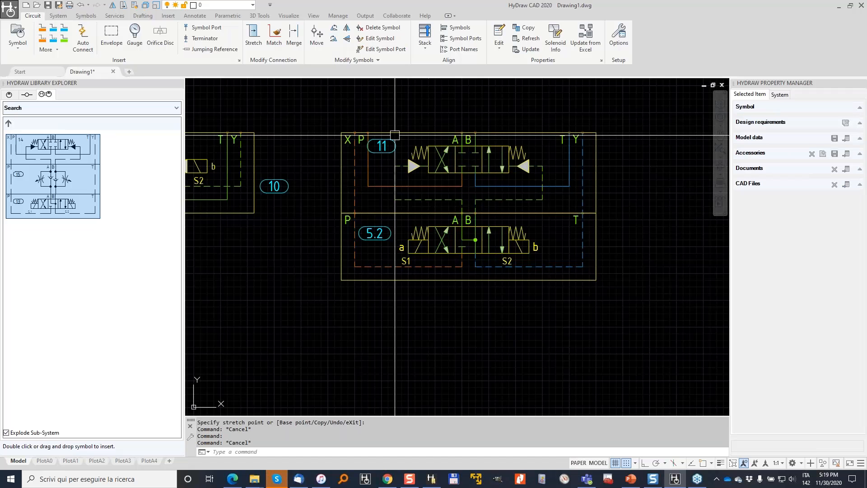
# Step: Open the symbol of the single pilot operated valve 10 for block editing
pyautogui.scroll(-2, 397, 175)
pyautogui.press('Escape')
pyautogui.moveTo(304, 225)
pyautogui.mouseDown(button='middle')
pyautogui.moveTo(395, 207)
pyautogui.moveTo(565, 219)
pyautogui.moveTo(442, 270)
pyautogui.mouseUp(button='middle')
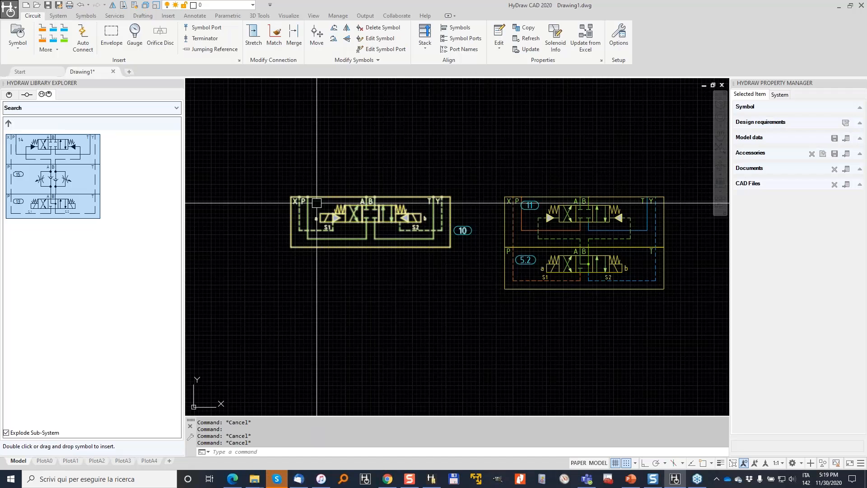
pyautogui.click(341, 223)
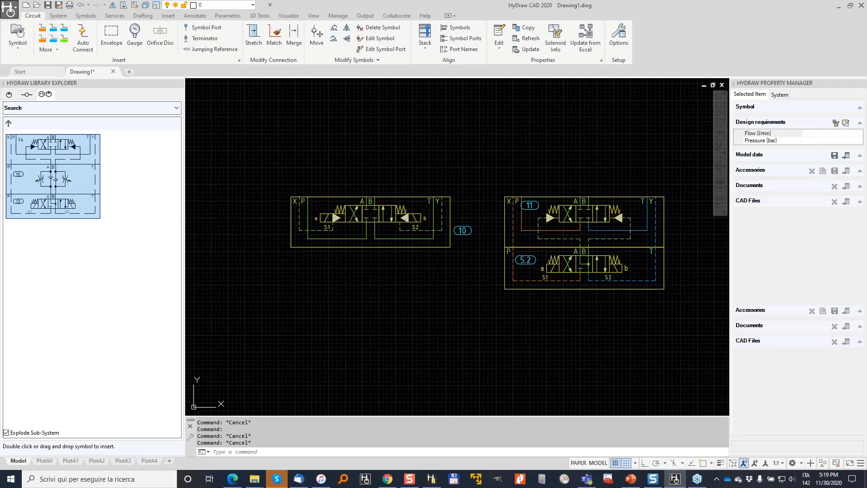
pyautogui.doubleClick(371, 217)
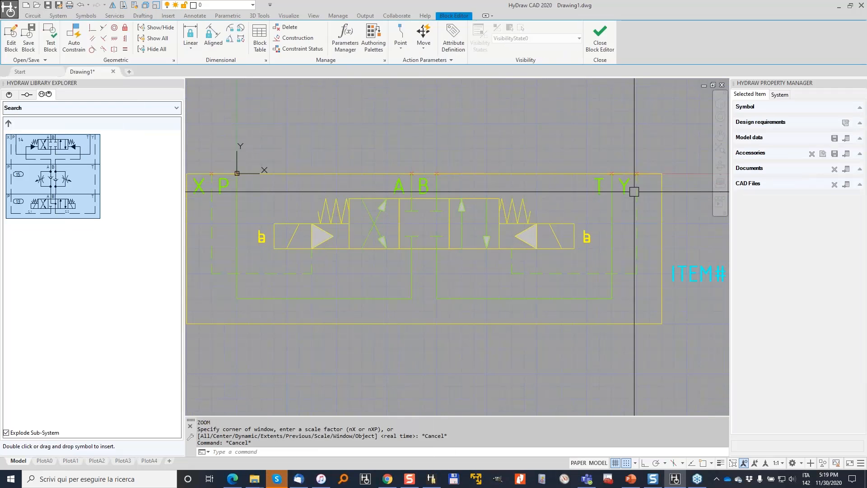
# Step: Assign the dashed drain line running from port Y to the pilot actuator to layer ISO_LIN_DRA
pyautogui.click(655, 267)
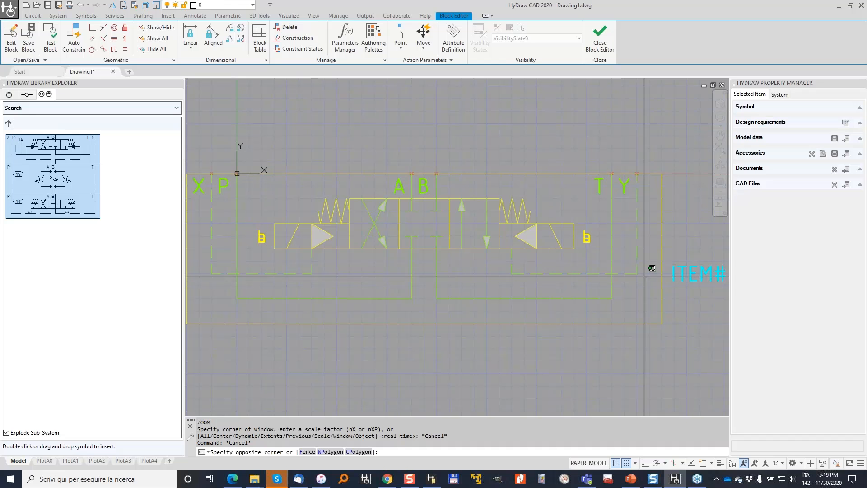
pyautogui.click(626, 254)
pyautogui.click(534, 267)
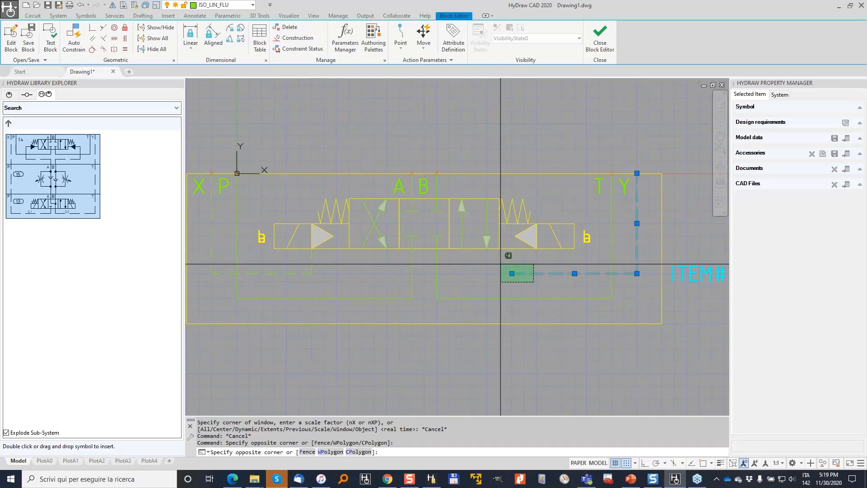
pyautogui.click(506, 279)
pyautogui.click(251, 6)
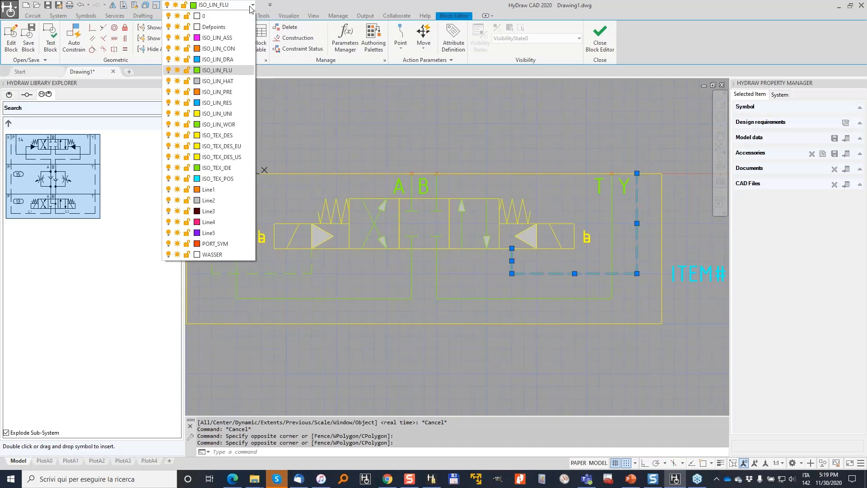
pyautogui.click(218, 60)
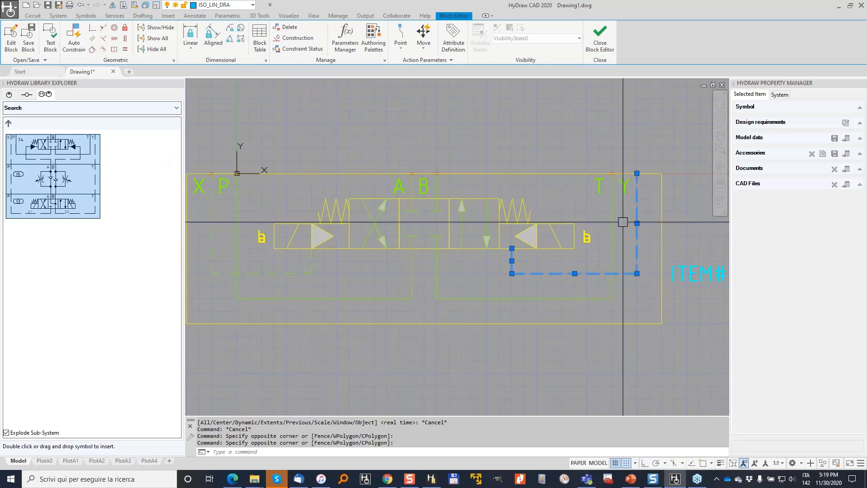
pyautogui.press('Escape')
# Step: Assign the dashed pilot line running from port X to the pilot actuator to layer ISO_LIN_CON
pyautogui.moveTo(382, 270); pyautogui.dragTo(497, 263, button='middle')
pyautogui.click(449, 275)
pyautogui.click(374, 253)
pyautogui.click(333, 242)
pyautogui.click(316, 169)
pyautogui.click(245, 6)
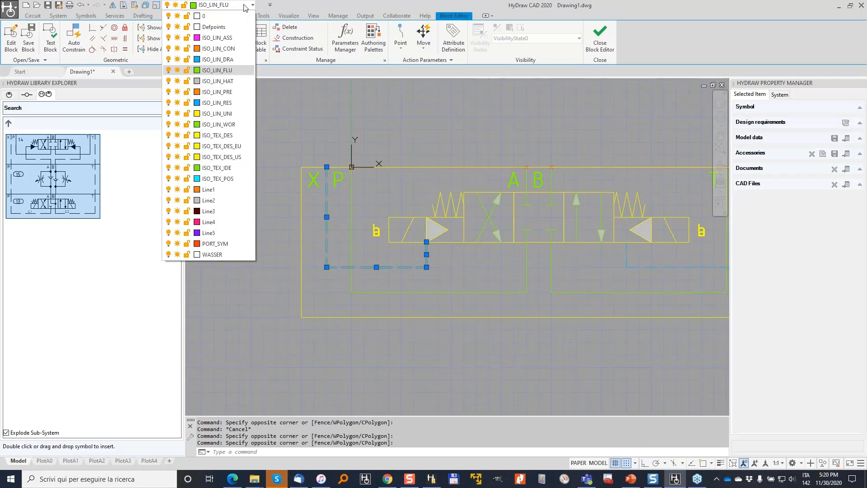
pyautogui.click(234, 51)
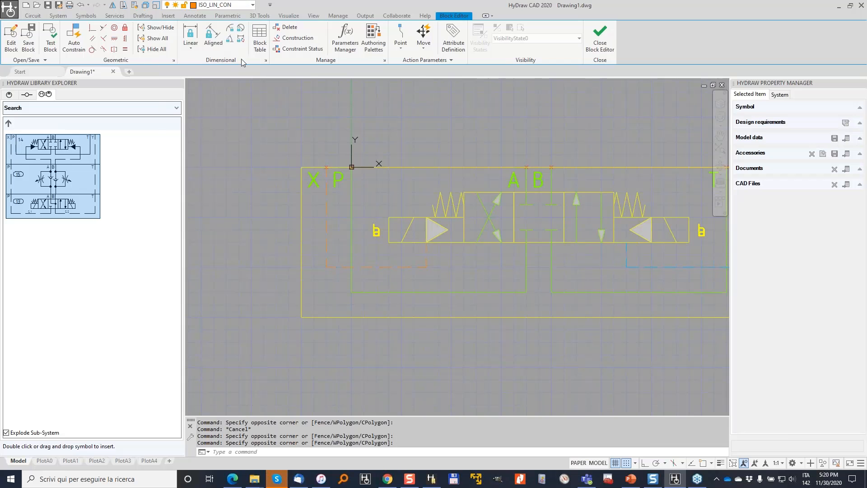
pyautogui.press('Escape')
pyautogui.press('Escape')
# Step: Assign the solid line running from port P to the valve body to layer ISO_LIN_PRE
pyautogui.click(538, 304)
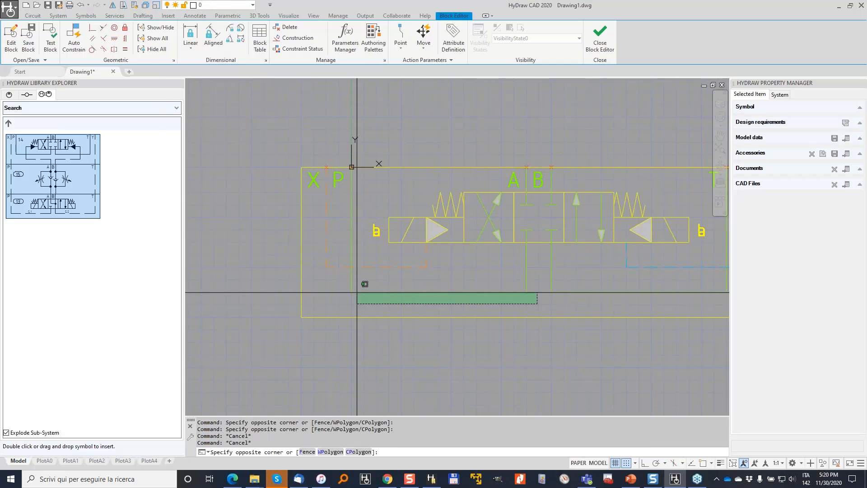
pyautogui.click(346, 288)
pyautogui.click(235, 5)
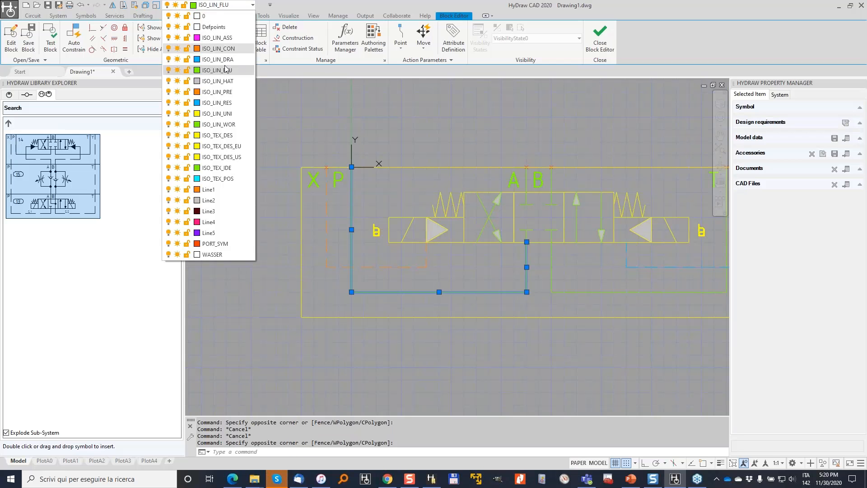
pyautogui.click(223, 93)
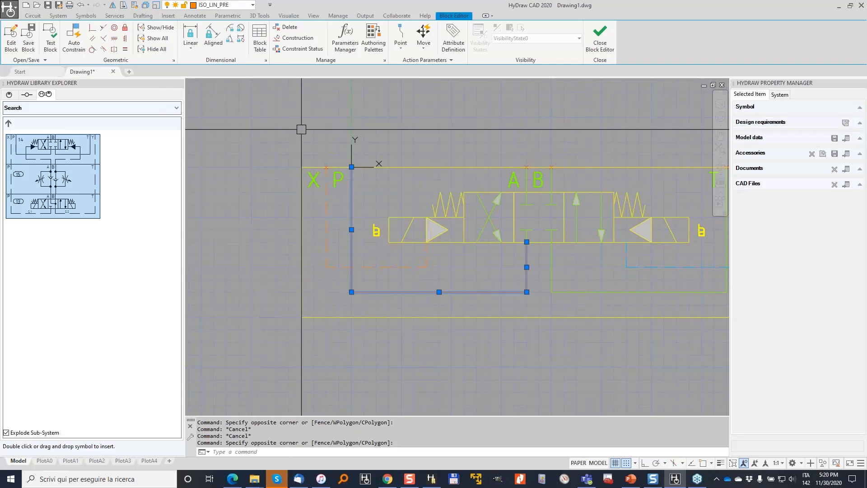
pyautogui.press('Escape')
# Step: Assign the solid line running from port T to the valve body to layer ISO_LIN_RES
pyautogui.moveTo(585, 255); pyautogui.dragTo(395, 246, button='middle')
pyautogui.click(558, 291)
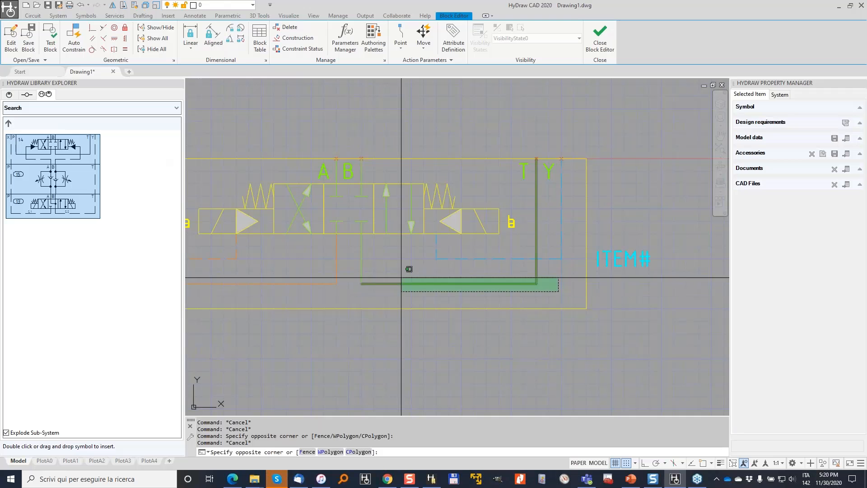
pyautogui.click(401, 277)
pyautogui.click(221, 5)
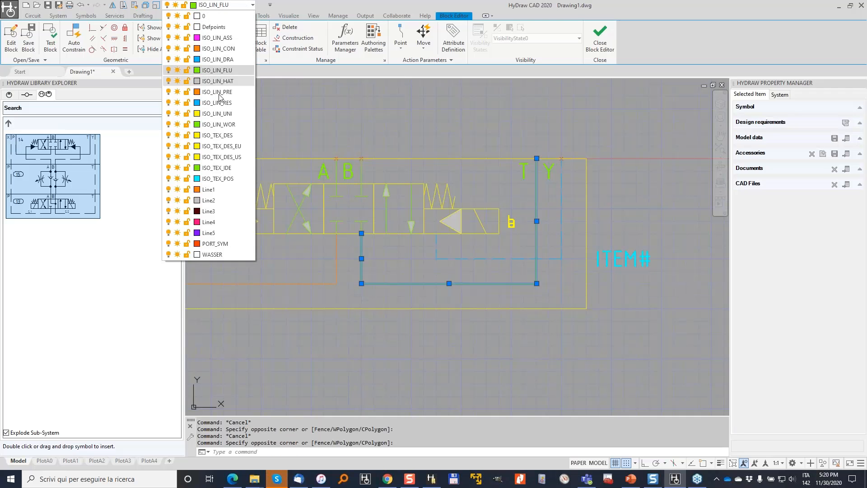
pyautogui.click(221, 109)
pyautogui.press('Escape')
# Step: Assign the two short lines at ports A and B to layer ISO_LIN_WOR
pyautogui.moveTo(335, 158); pyautogui.dragTo(458, 173, button='middle')
pyautogui.scroll(2, 454, 178)
pyautogui.click(462, 181)
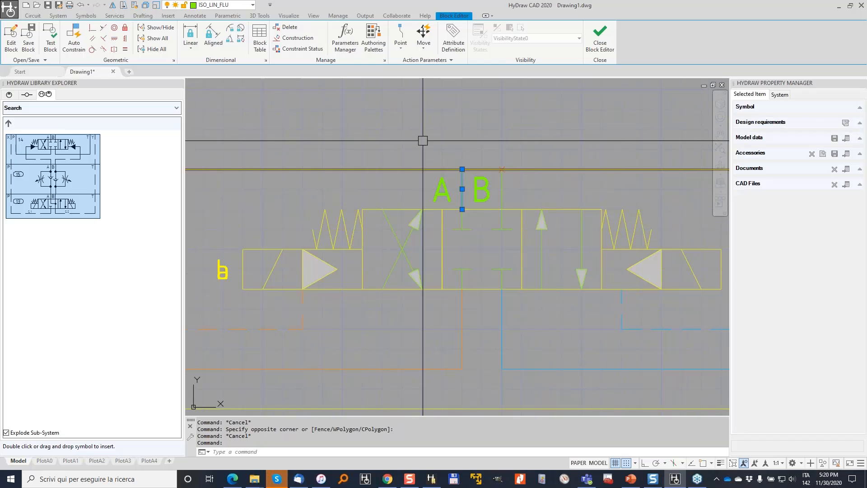
pyautogui.click(221, 4)
pyautogui.click(247, 124)
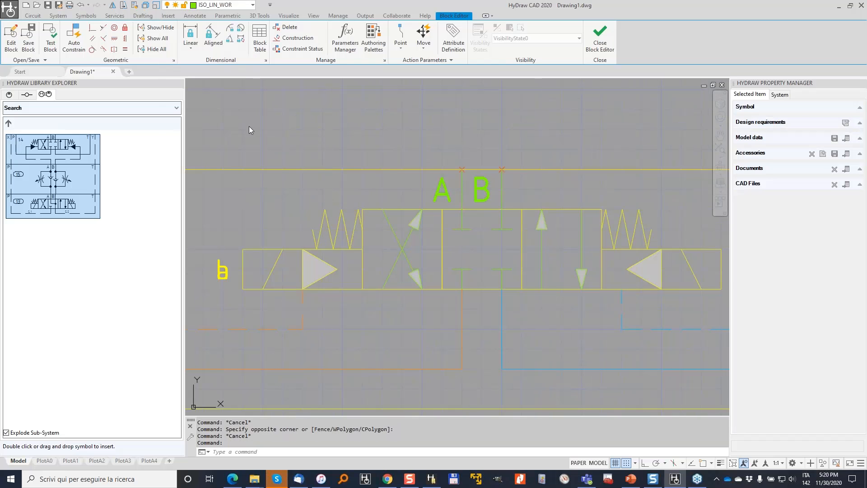
pyautogui.click(501, 185)
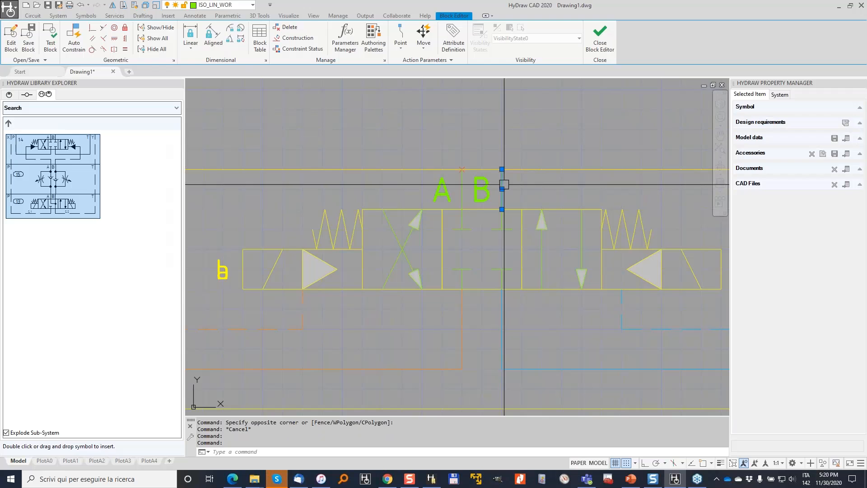
pyautogui.click(226, 4)
pyautogui.click(231, 121)
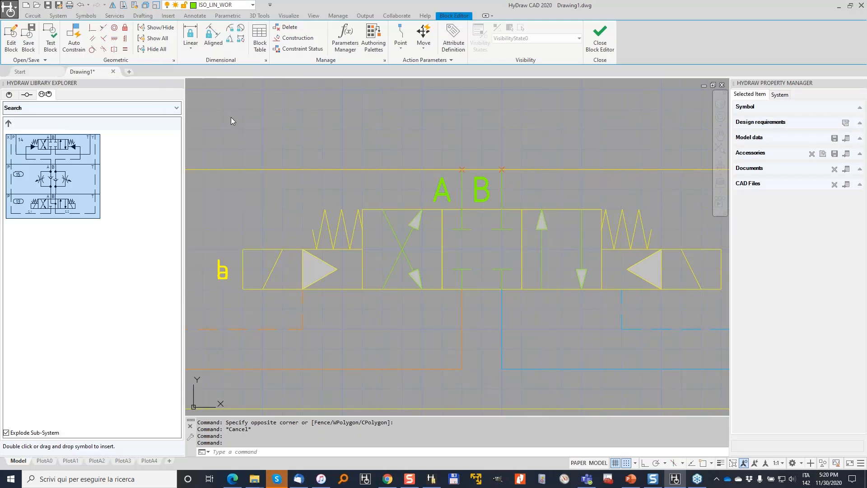
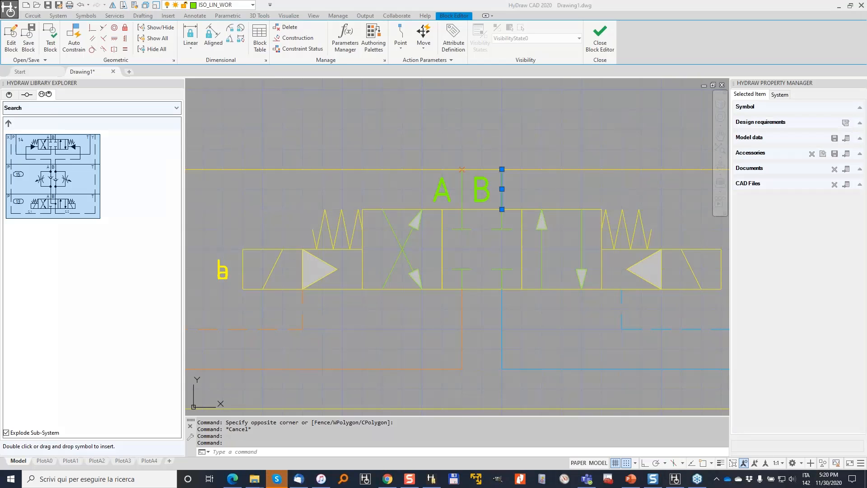
# Step: Check whether the drafting layer, object color and Match Properties controls can be added for quick access
pyautogui.moveTo(182, 1)
pyautogui.mouseDown()
pyautogui.moveTo(151, 10)
pyautogui.moveTo(255, 8)
pyautogui.moveTo(182, 1)
pyautogui.mouseUp()
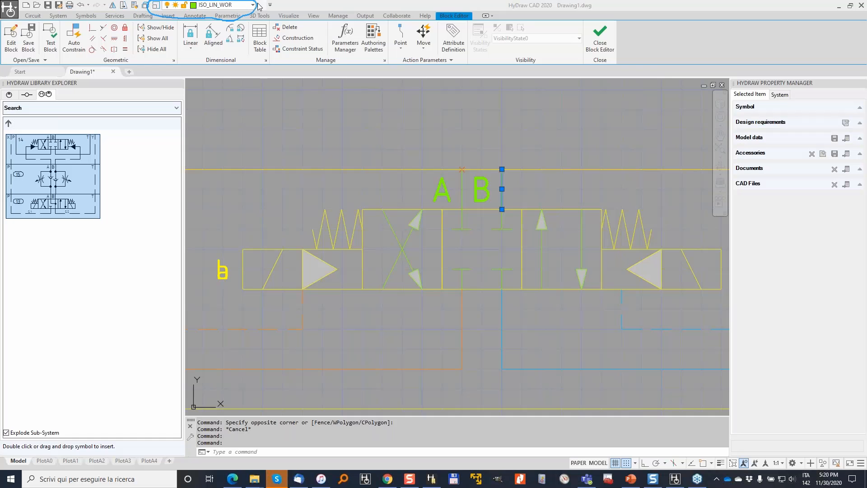
pyautogui.click(144, 16)
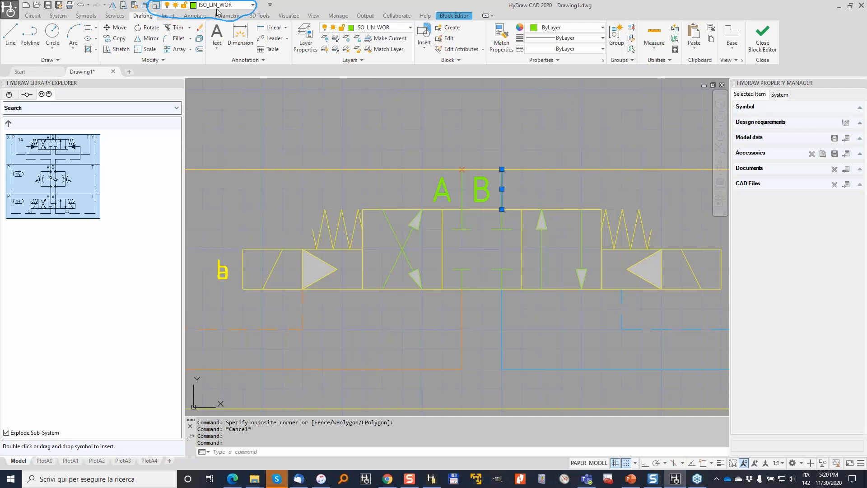
pyautogui.rightClick(394, 29)
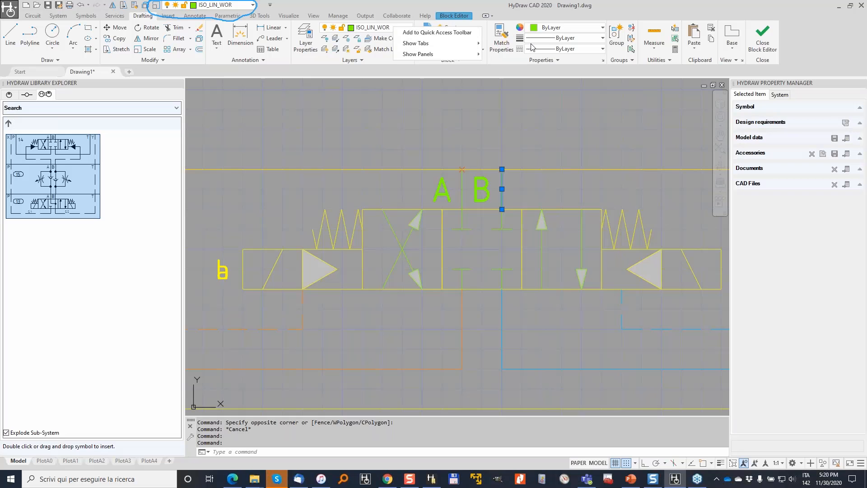
pyautogui.click(629, 102)
pyautogui.rightClick(548, 27)
pyautogui.click(502, 68)
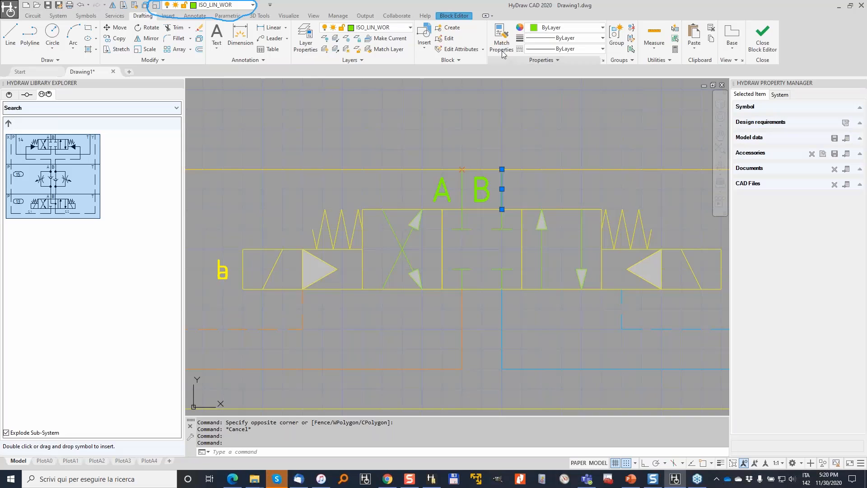
pyautogui.rightClick(501, 43)
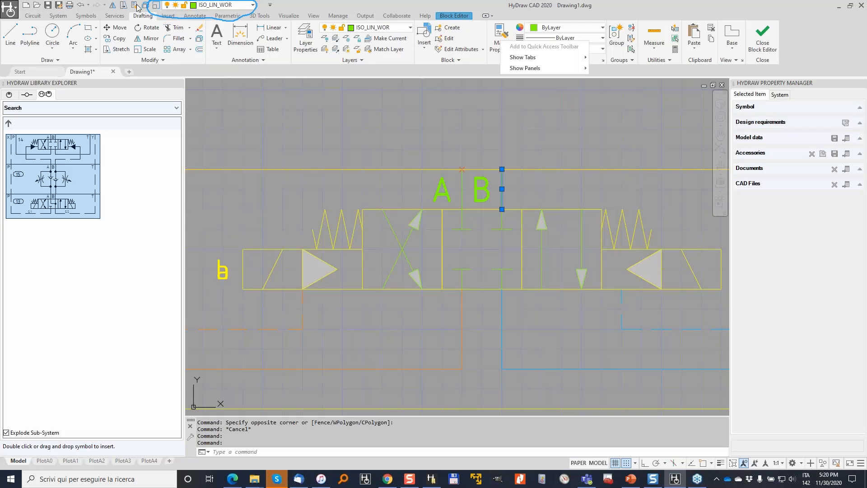
pyautogui.click(88, 16)
pyautogui.click(59, 16)
pyautogui.press('Escape')
# Step: Close the Block Editor and save the changes to the valve symbol
pyautogui.click(574, 39)
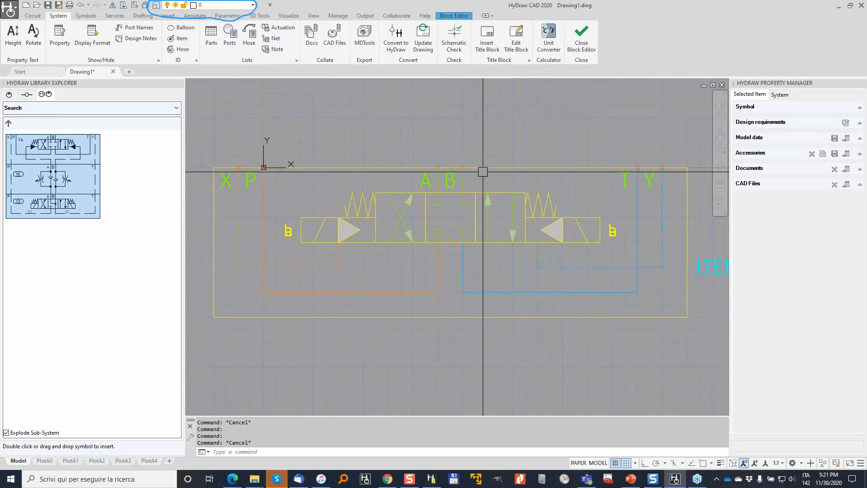
pyautogui.click(581, 37)
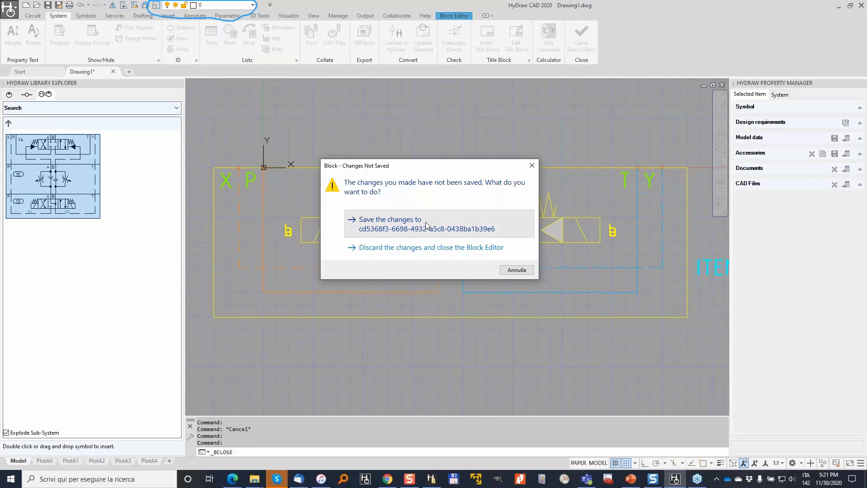
pyautogui.click(424, 223)
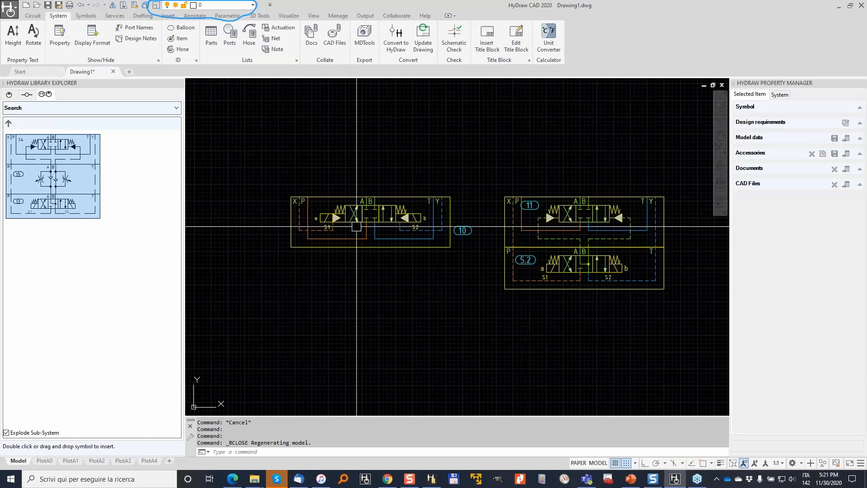
pyautogui.click(356, 227)
pyautogui.click(343, 146)
pyautogui.press('Escape')
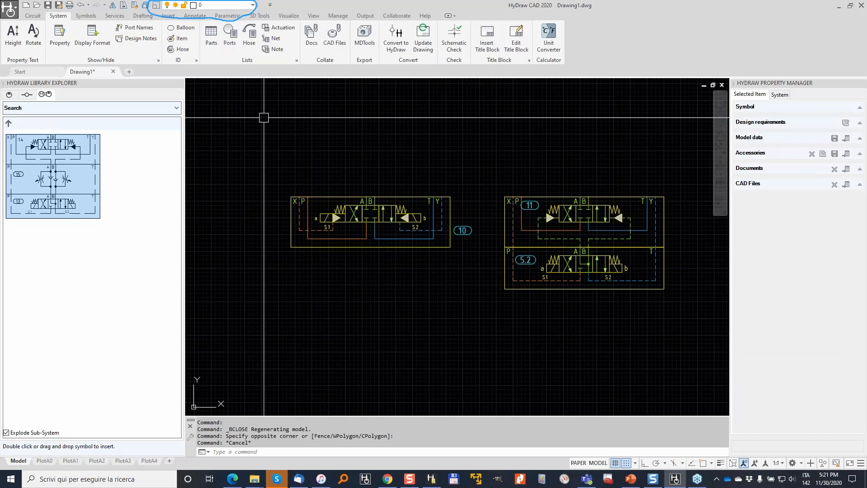
pyautogui.scroll(-2, 332, 172)
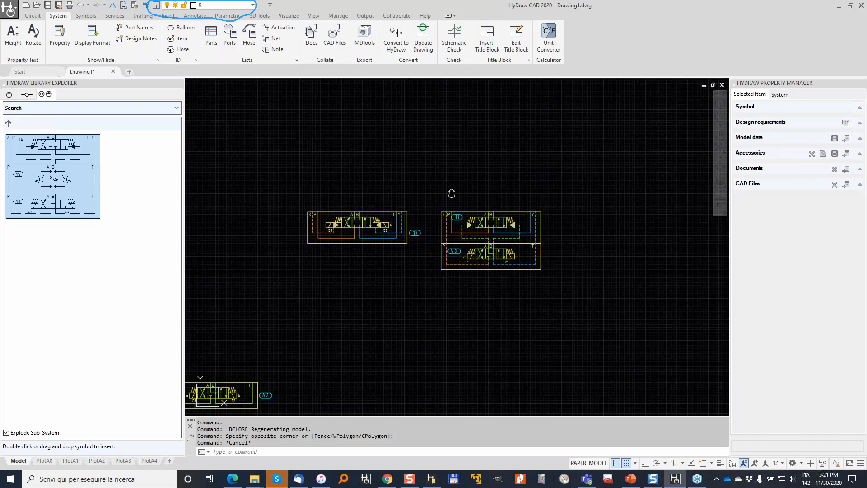
pyautogui.moveTo(450, 191); pyautogui.dragTo(635, 157, button='middle')
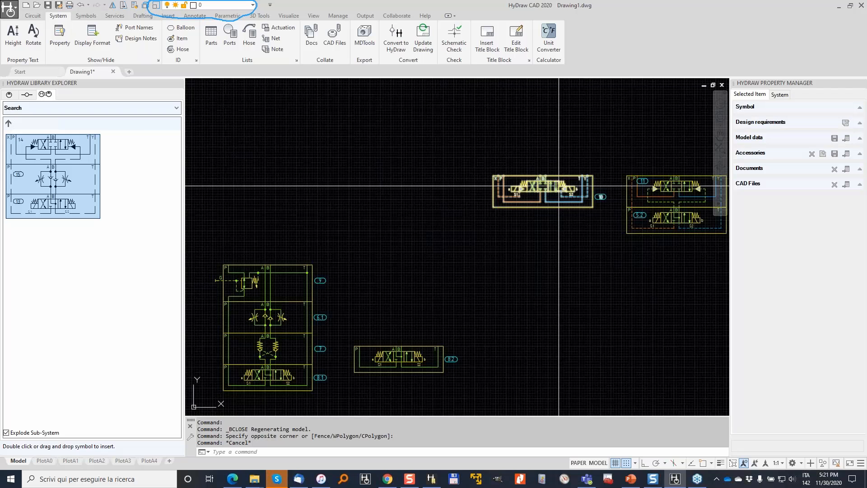
# Step: Compare the line colors of the edited pilot operated valve with those of the other valve stacks in the drawing
pyautogui.moveTo(525, 200); pyautogui.dragTo(429, 225, button='middle')
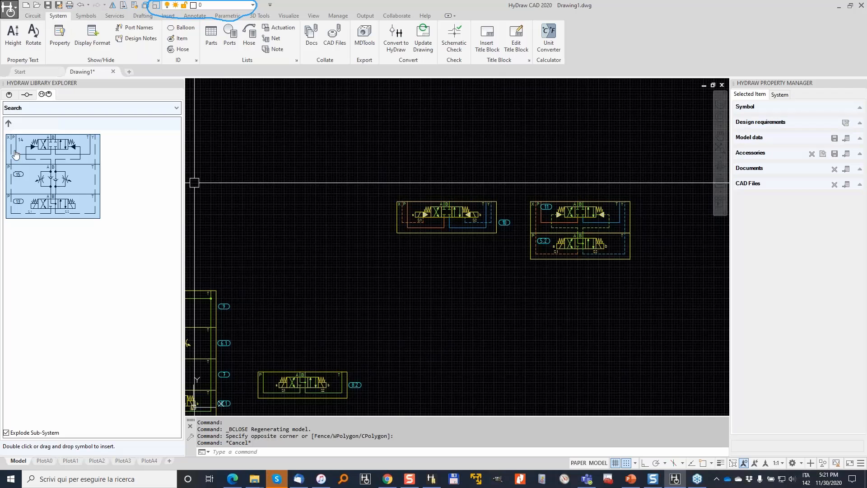
pyautogui.scroll(3, 456, 216)
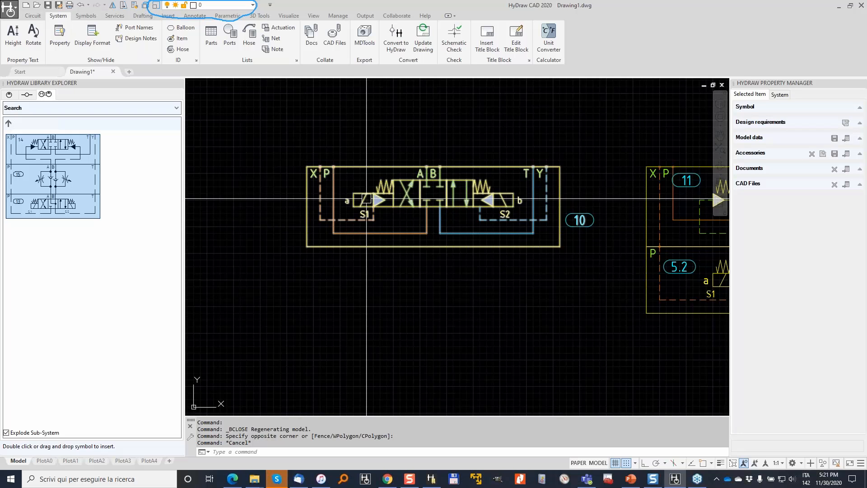
pyautogui.scroll(-2, 366, 198)
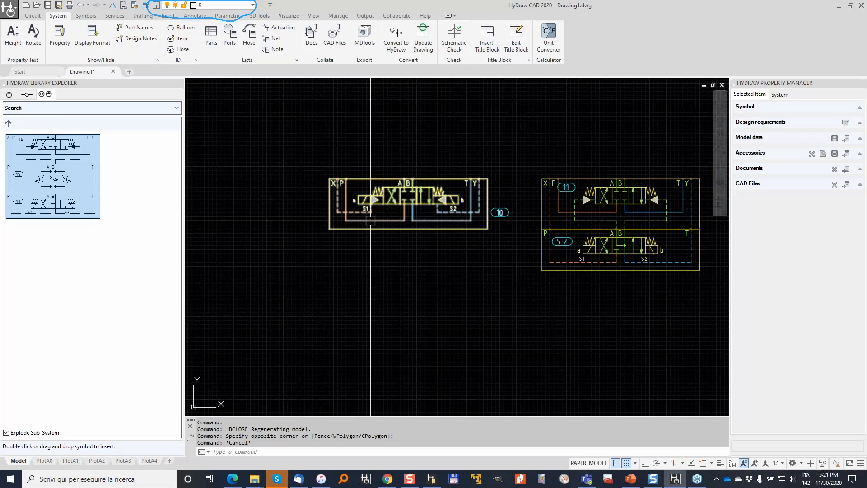
pyautogui.press('Escape')
pyautogui.press('Escape')
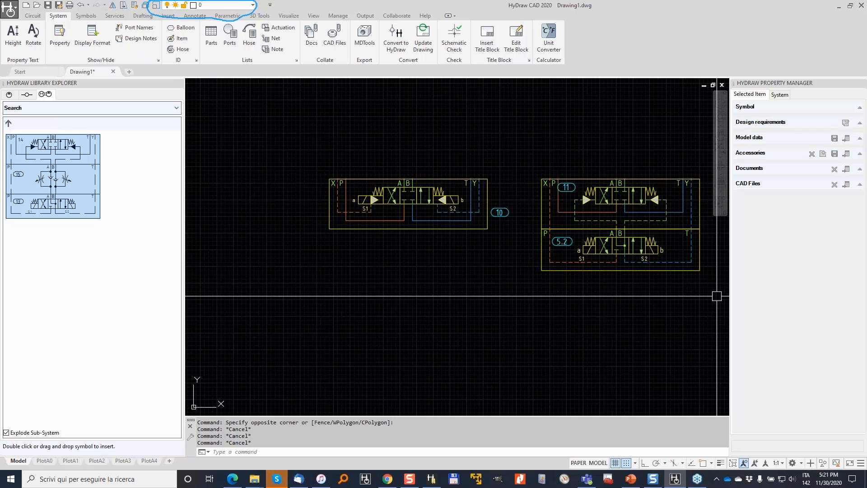
pyautogui.scroll(-2, 413, 191)
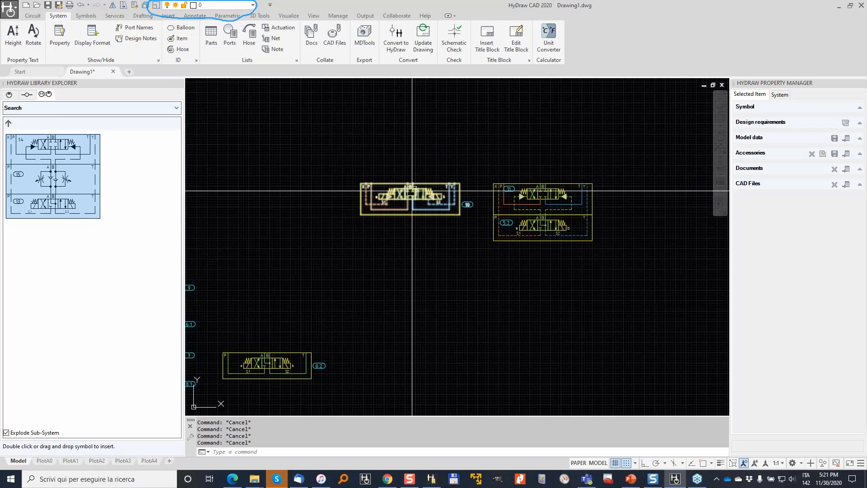
pyautogui.moveTo(298, 315); pyautogui.dragTo(514, 222, button='middle')
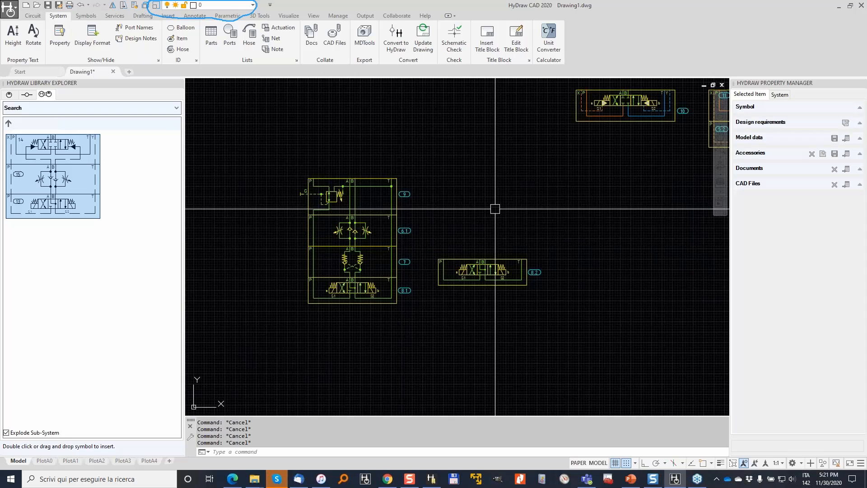
pyautogui.moveTo(515, 179); pyautogui.dragTo(469, 230, button='middle')
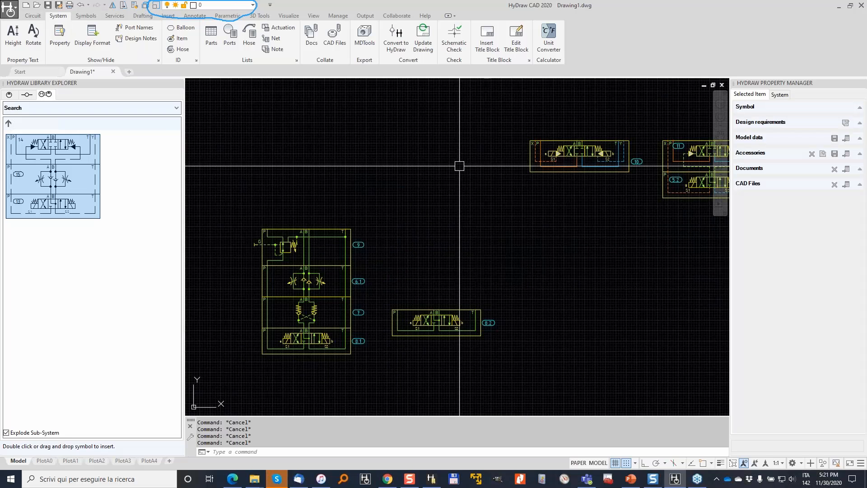
# Step: Turn off the drawing grid and open the Manifold Assembly category of the sub-system library
pyautogui.press('F7')
pyautogui.click(8, 123)
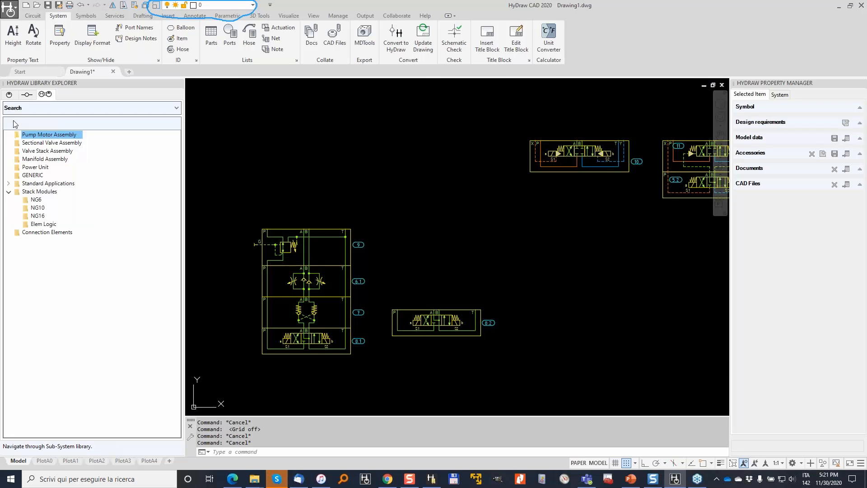
pyautogui.click(8, 191)
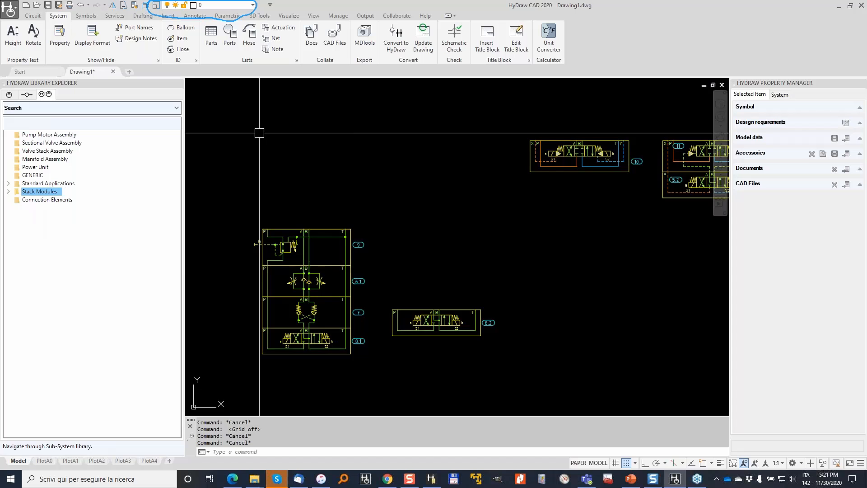
pyautogui.moveTo(280, 255); pyautogui.dragTo(343, 193, button='middle')
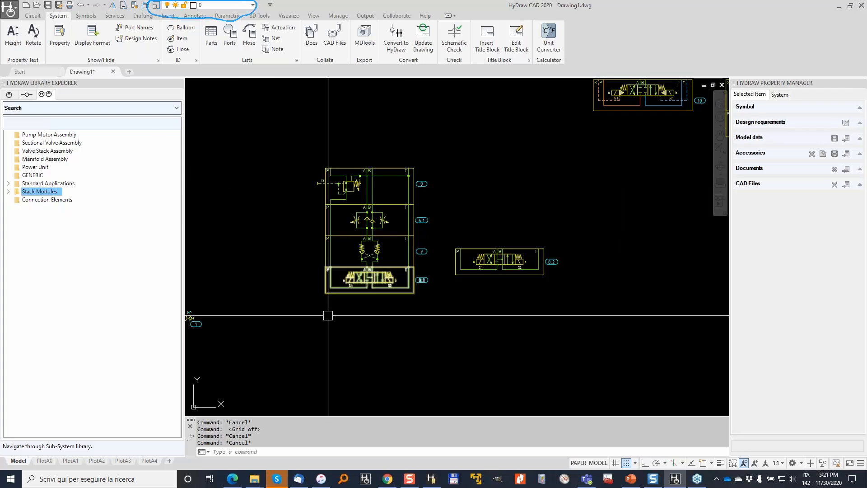
pyautogui.doubleClick(39, 158)
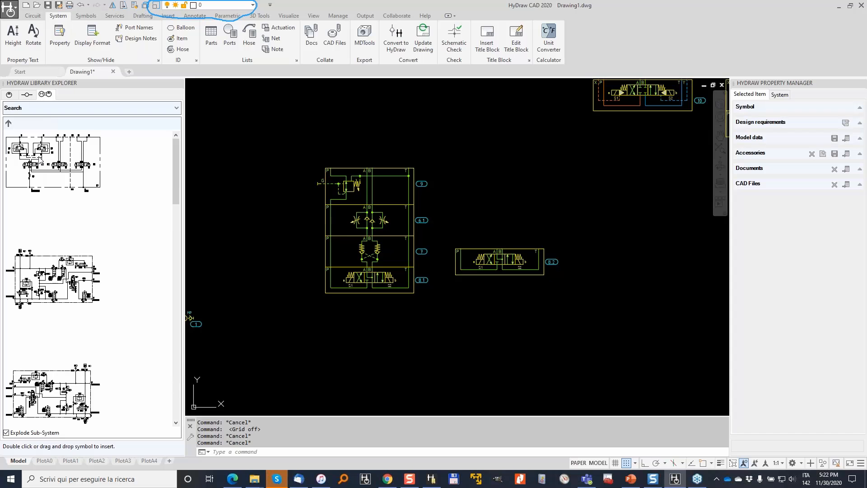
# Step: Insert the manifold assembly with three directional valves as an exploded sub-system in the empty area above the valve stacks
pyautogui.moveTo(176, 152); pyautogui.dragTo(188, 283)
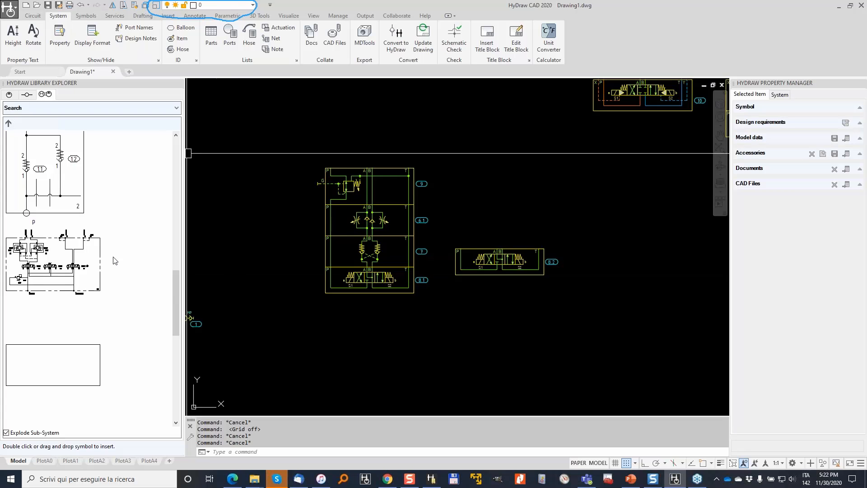
pyautogui.doubleClick(53, 277)
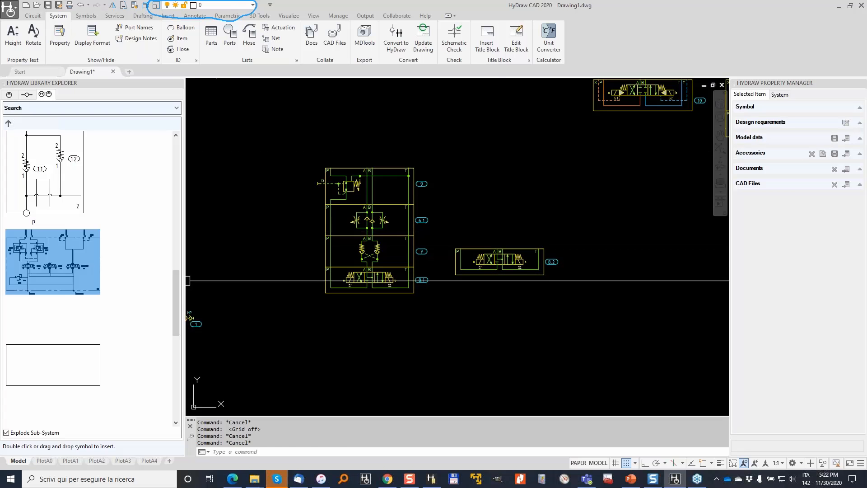
pyautogui.moveTo(340, 127); pyautogui.dragTo(266, 405, button='middle')
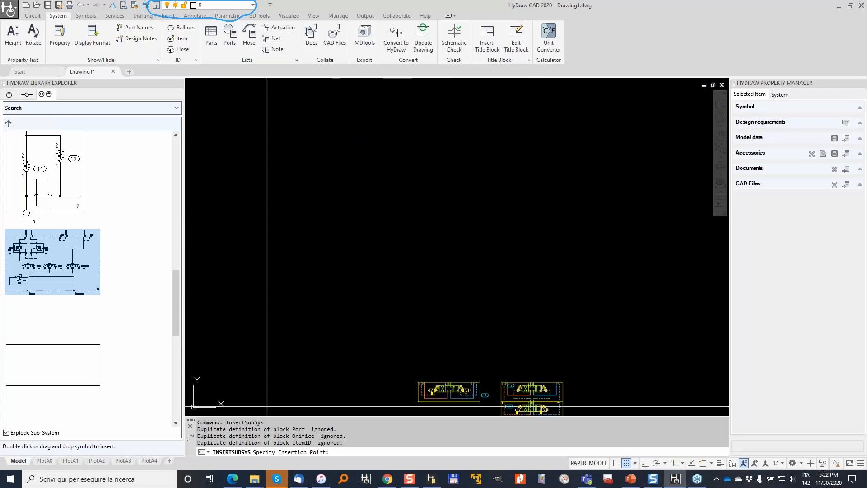
pyautogui.click(382, 244)
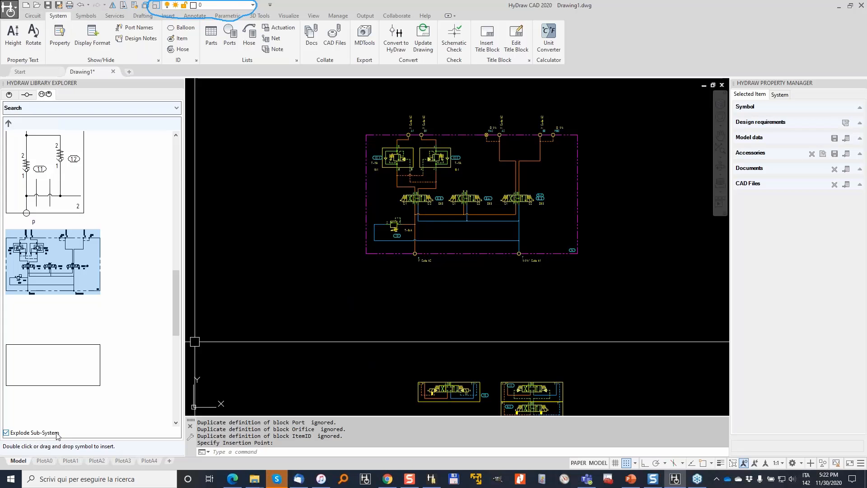
# Step: Examine the exploded manifold's individual components and check the model data of counterbalance valve 12.2
pyautogui.scroll(2, 431, 176)
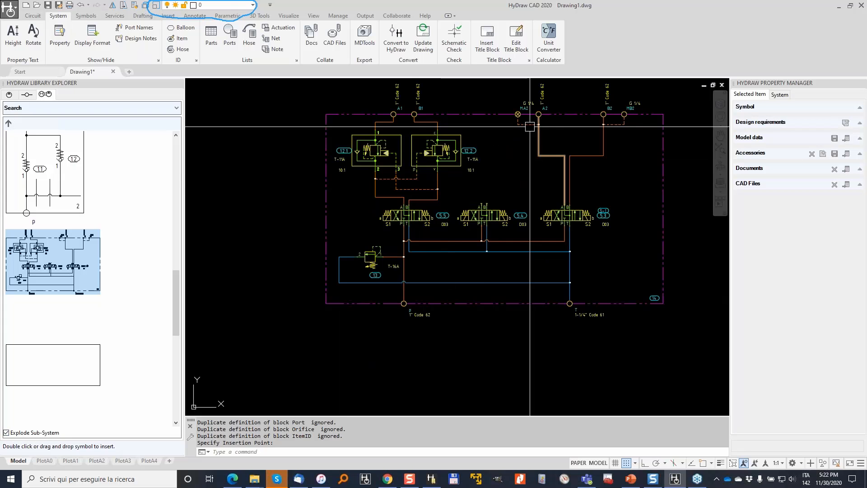
pyautogui.scroll(2, 417, 190)
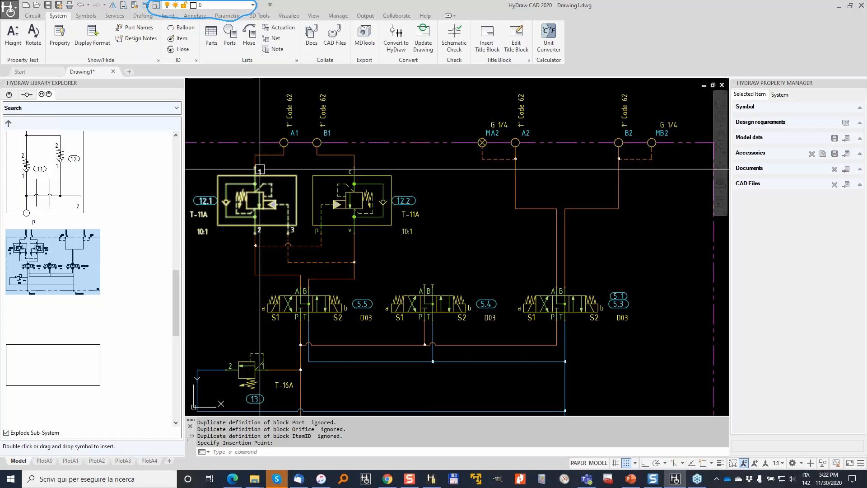
pyautogui.scroll(-2, 416, 194)
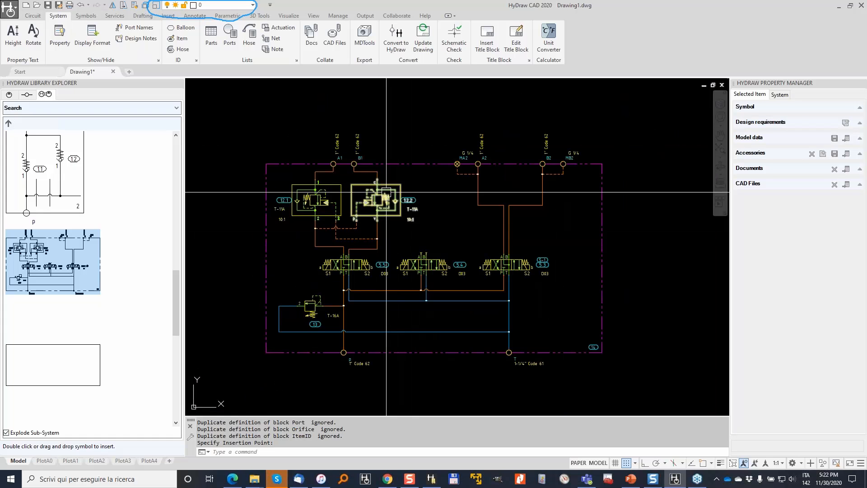
pyautogui.click(371, 203)
pyautogui.scroll(2, 371, 204)
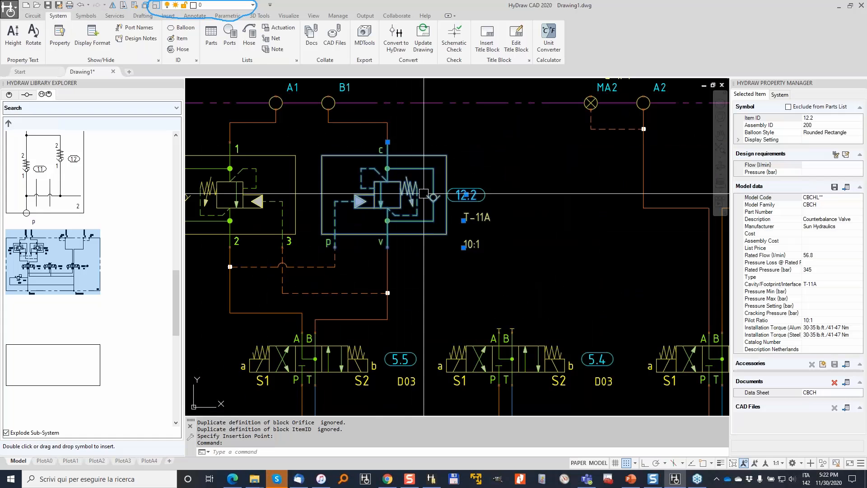
pyautogui.scroll(-2, 398, 195)
pyautogui.press('Escape')
# Step: Delete the middle directional valve 5.4 and its connecting lines from the exploded manifold
pyautogui.click(393, 283)
pyautogui.click(537, 364)
pyautogui.press('Delete')
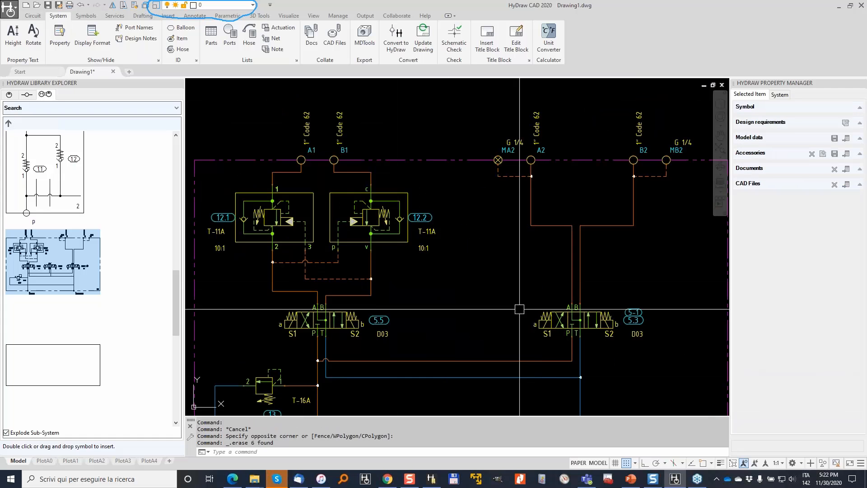
# Step: Stretch the right part of the exploded manifold horizontally to the left with Ortho on, closing the gap beside valve 5.3
pyautogui.scroll(-2, 432, 206)
pyautogui.click(122, 5)
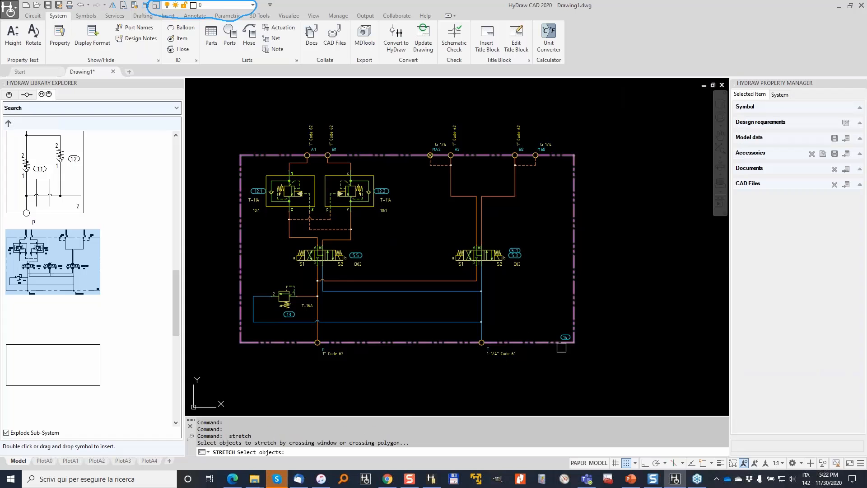
pyautogui.click(616, 373)
pyautogui.click(388, 110)
pyautogui.rightClick(503, 96)
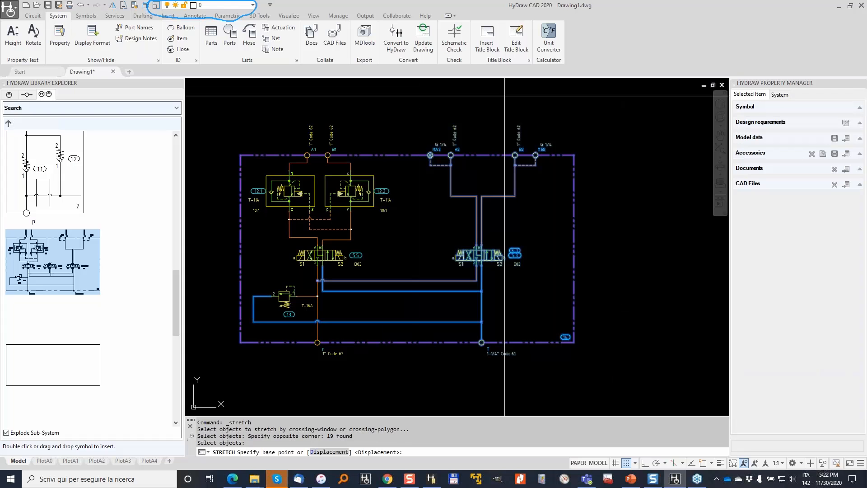
pyautogui.click(504, 96)
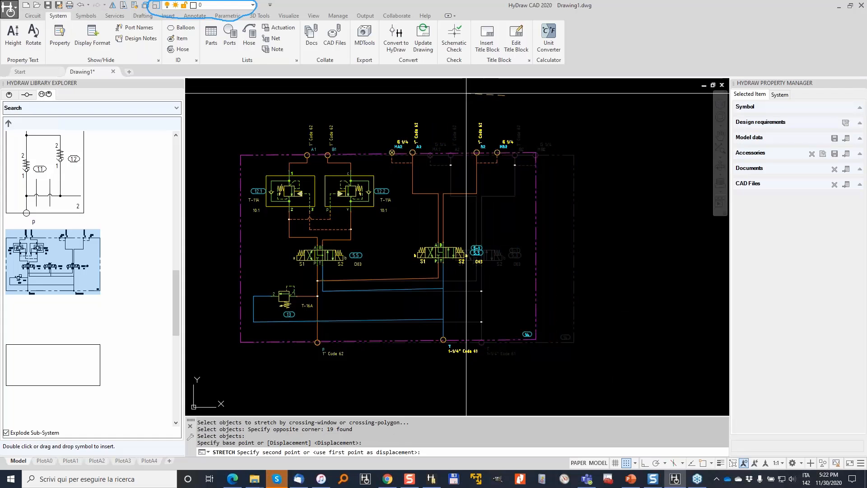
pyautogui.press('F8')
pyautogui.click(459, 103)
pyautogui.press('Escape')
# Step: Insert the same manifold assembly as a single unexploded sub-system to the right of the exploded one
pyautogui.click(7, 433)
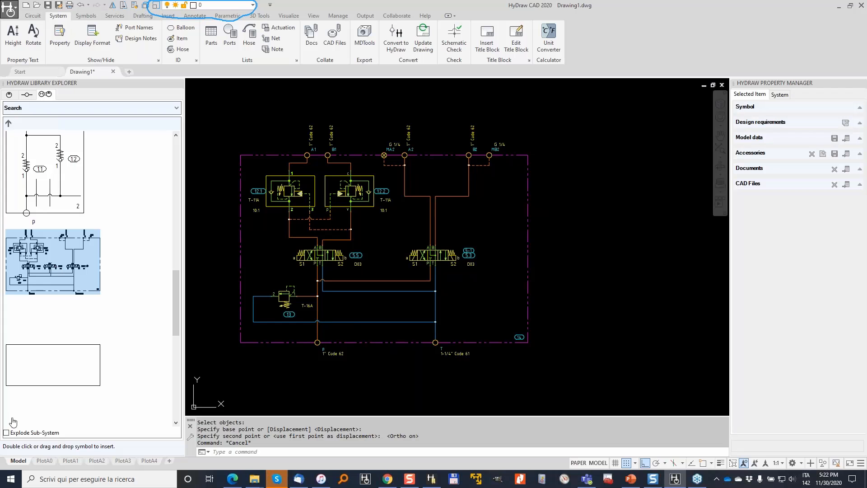
pyautogui.doubleClick(73, 280)
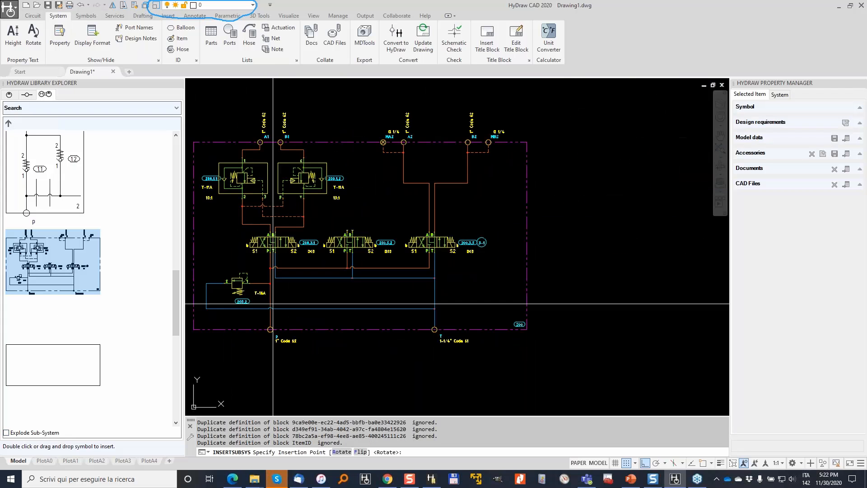
pyautogui.click(401, 330)
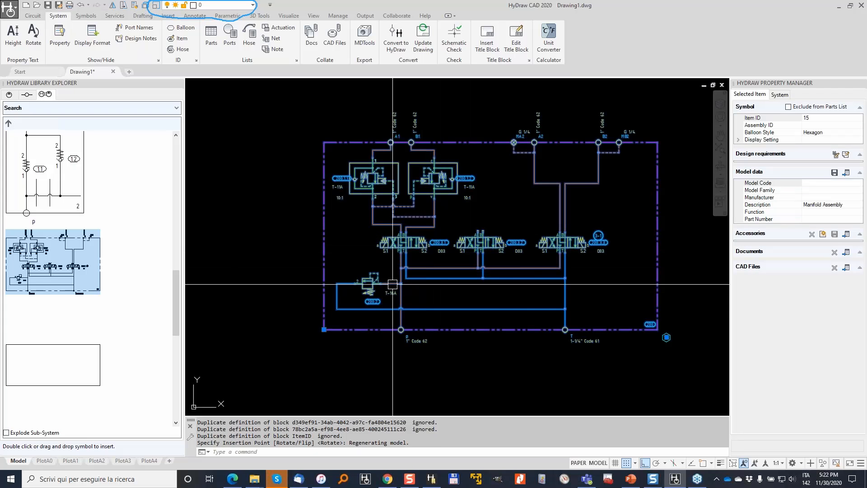
# Step: Move the unexploded manifold's hexagonal item balloon horizontally to the left of the outline's lower left corner
pyautogui.scroll(2, 661, 336)
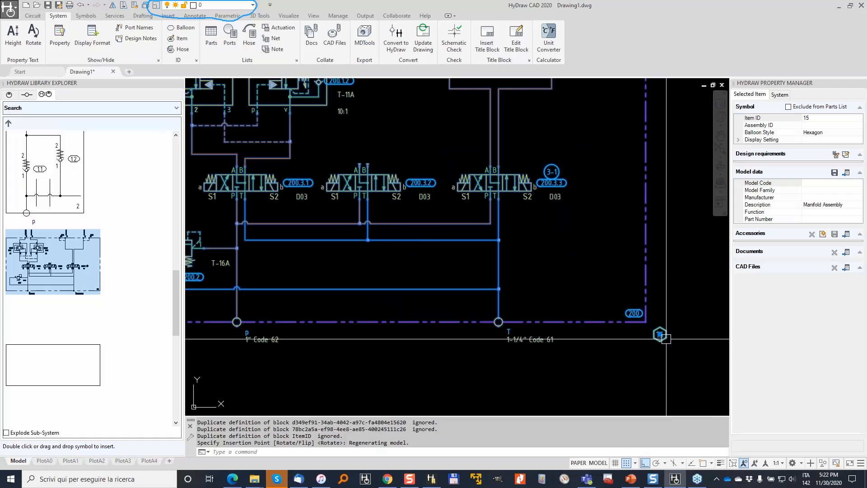
pyautogui.click(660, 334)
pyautogui.scroll(-3, 630, 313)
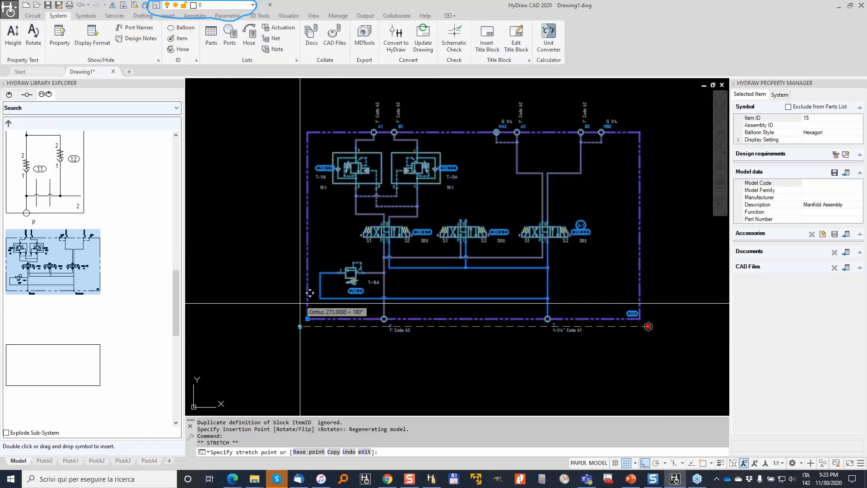
pyautogui.press('Escape')
pyautogui.press('Escape')
# Step: Draw a pressure line from port P of the unexploded manifold downward, left beneath the exploded manifold, and down again
pyautogui.scroll(3, 383, 321)
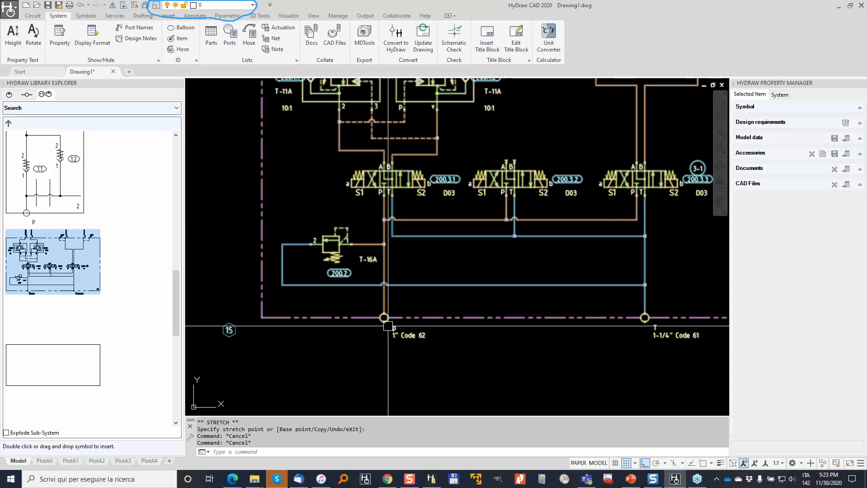
pyautogui.scroll(4, 384, 316)
pyautogui.scroll(-3, 410, 314)
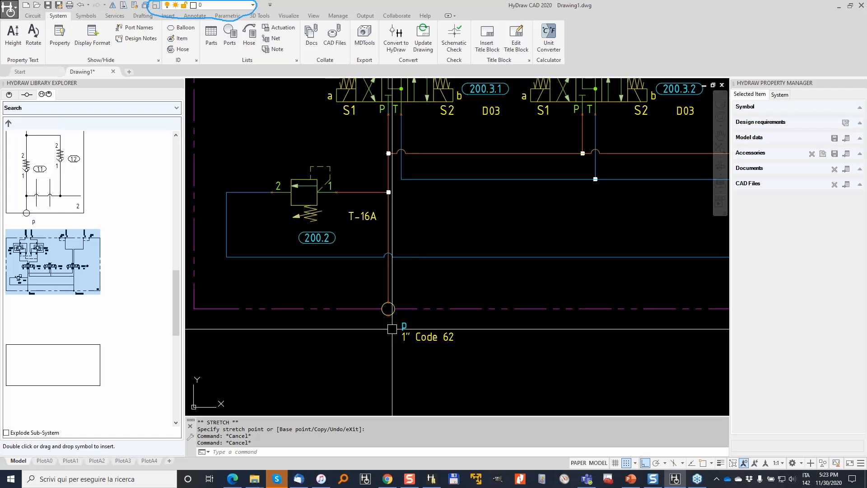
pyautogui.click(33, 16)
pyautogui.click(42, 28)
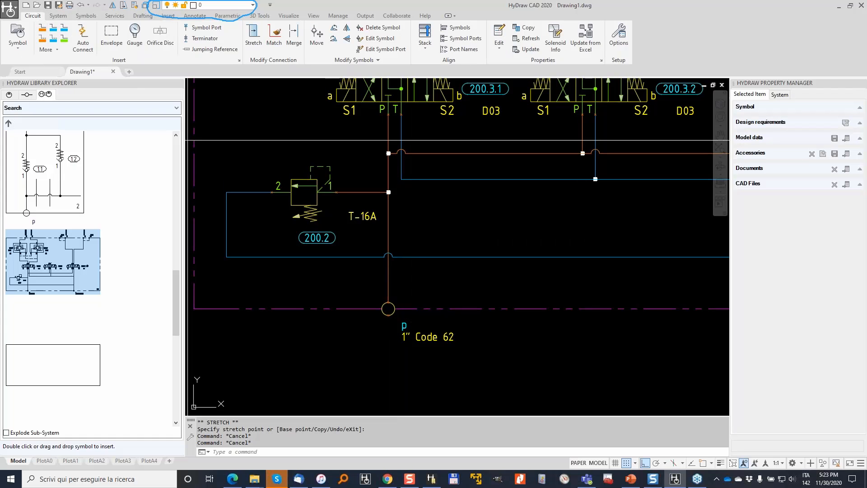
pyautogui.click(388, 309)
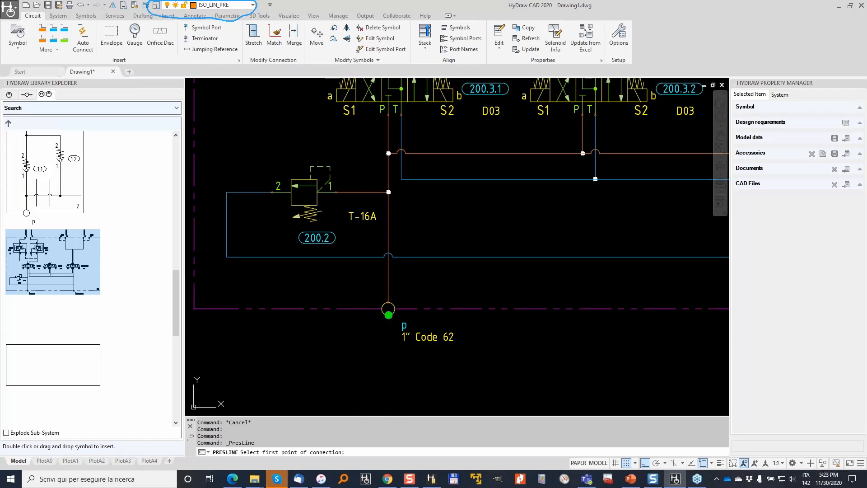
pyautogui.scroll(-3, 388, 310)
pyautogui.moveTo(397, 368); pyautogui.dragTo(503, 141, button='middle')
pyautogui.click(493, 313)
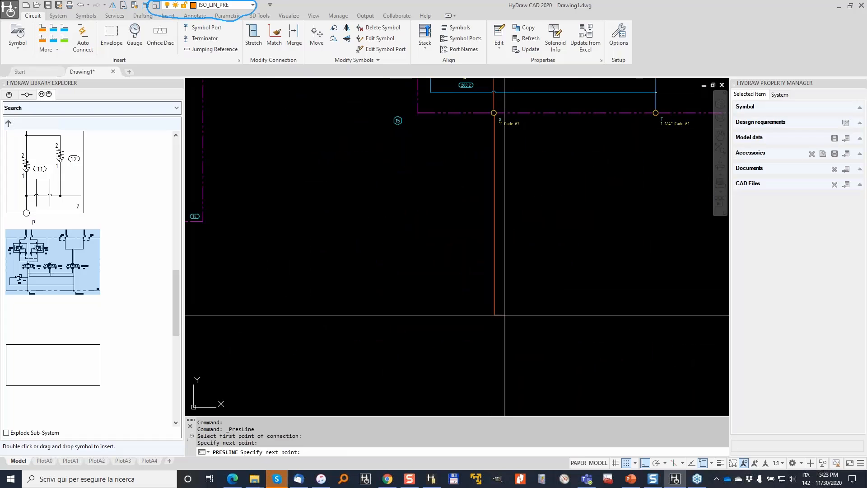
pyautogui.moveTo(320, 307); pyautogui.dragTo(660, 234, button='middle')
pyautogui.click(345, 242)
pyautogui.click(345, 347)
# Step: Move the unexploded manifold's hexagonal item balloon straight up until it sits level with relief valve 200.2
pyautogui.scroll(-3, 358, 333)
pyautogui.moveTo(633, 176); pyautogui.dragTo(437, 239, button='middle')
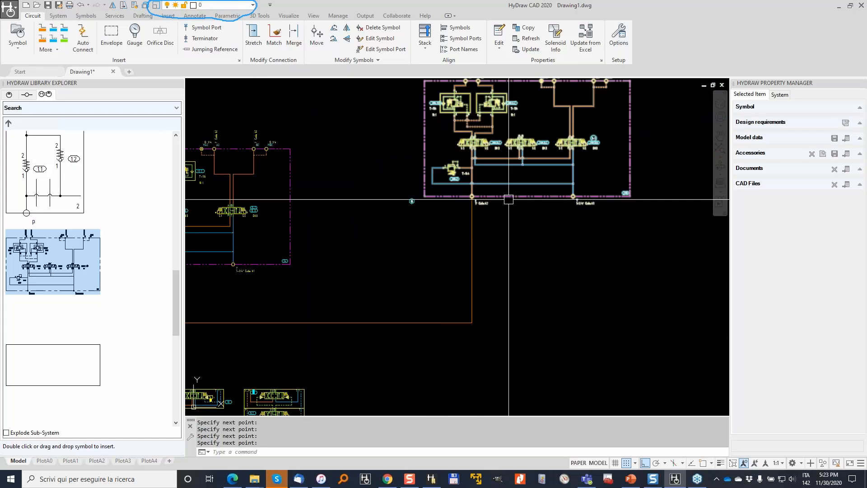
pyautogui.click(476, 197)
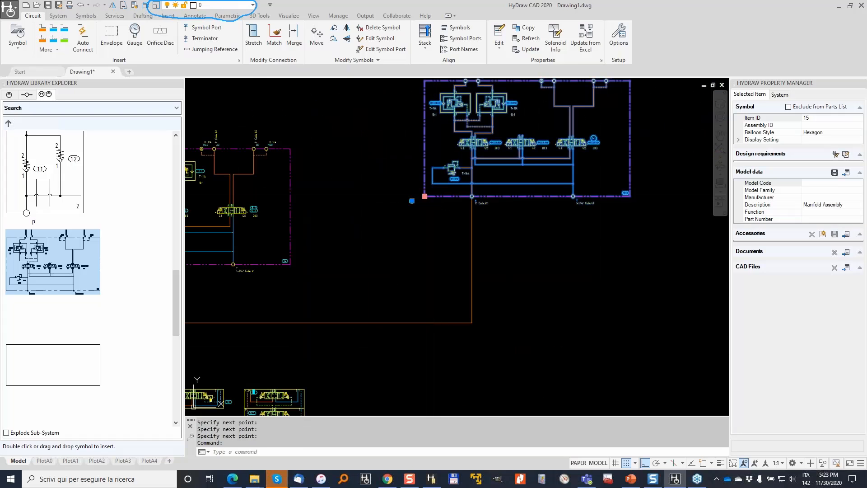
pyautogui.click(425, 196)
pyautogui.press('Escape')
pyautogui.scroll(6, 370, 282)
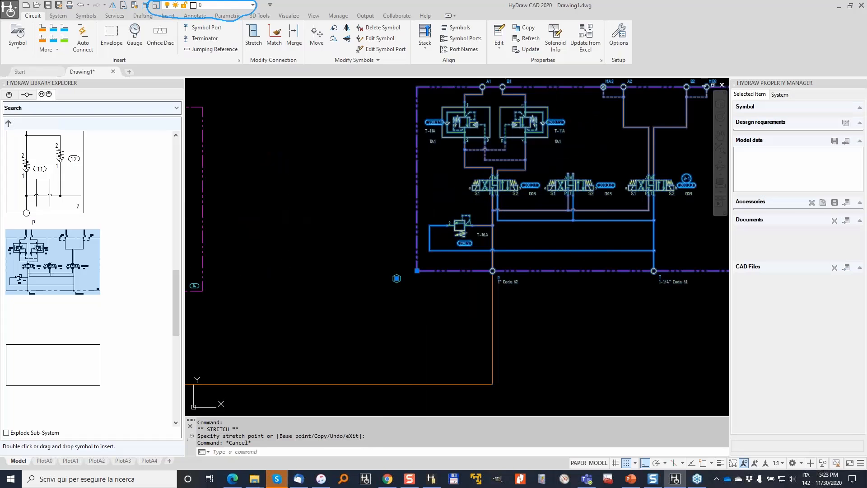
pyautogui.click(372, 281)
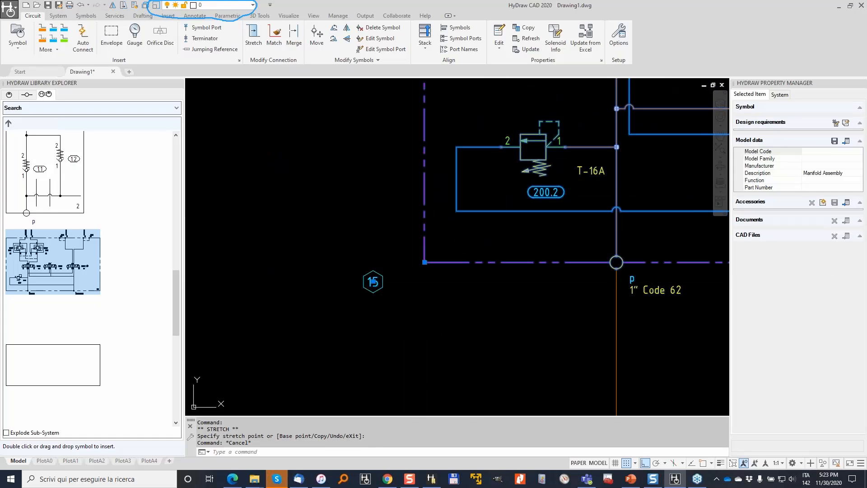
pyautogui.click(372, 281)
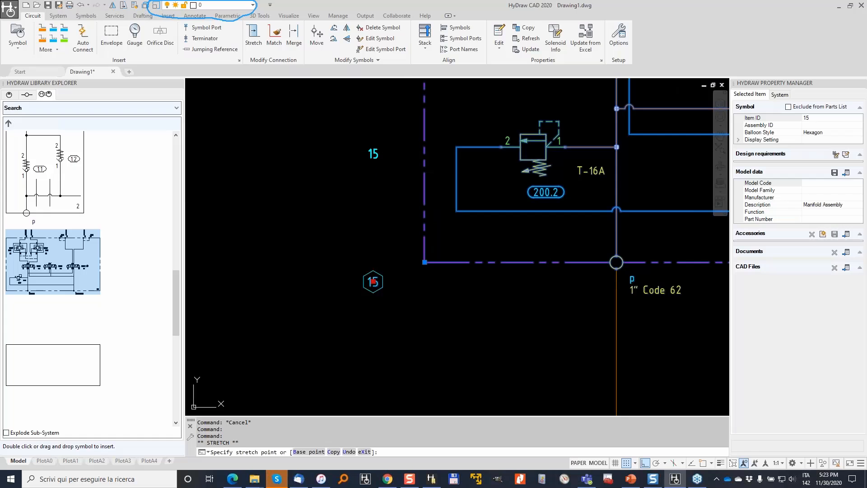
# Step: Review the balloon types set for components, accessories, sub-systems and hoses in HyDraw Options
pyautogui.click(619, 36)
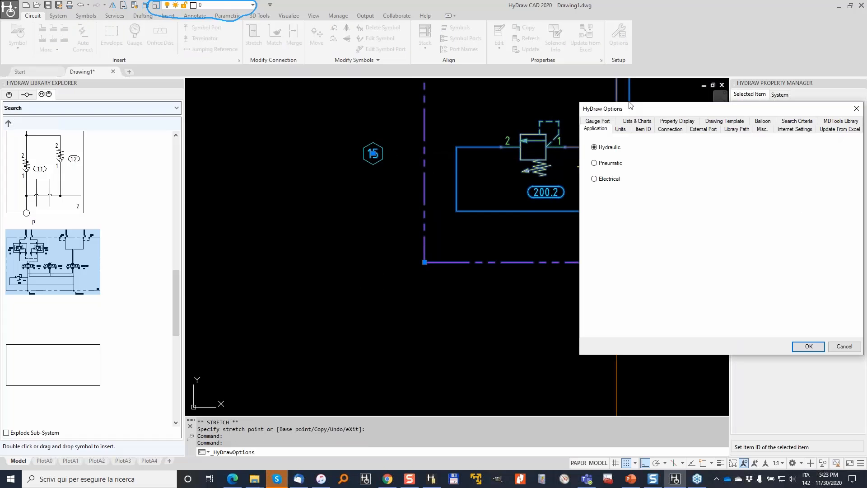
pyautogui.click(763, 121)
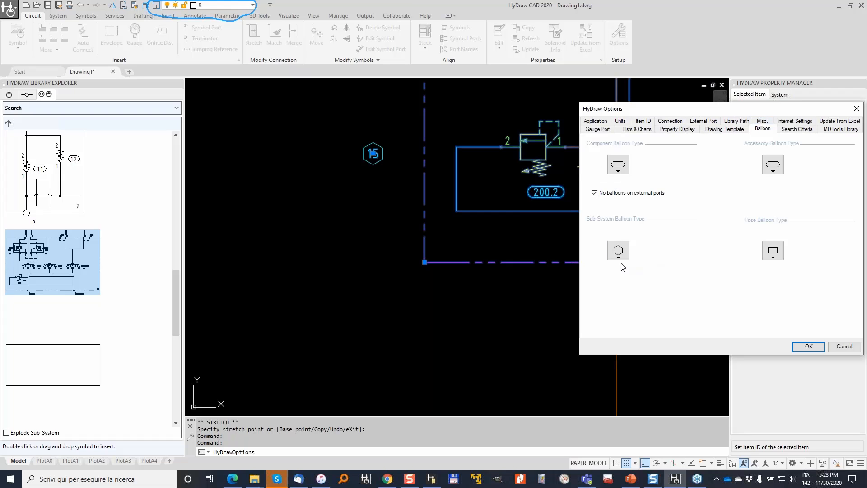
pyautogui.click(626, 256)
pyautogui.click(773, 250)
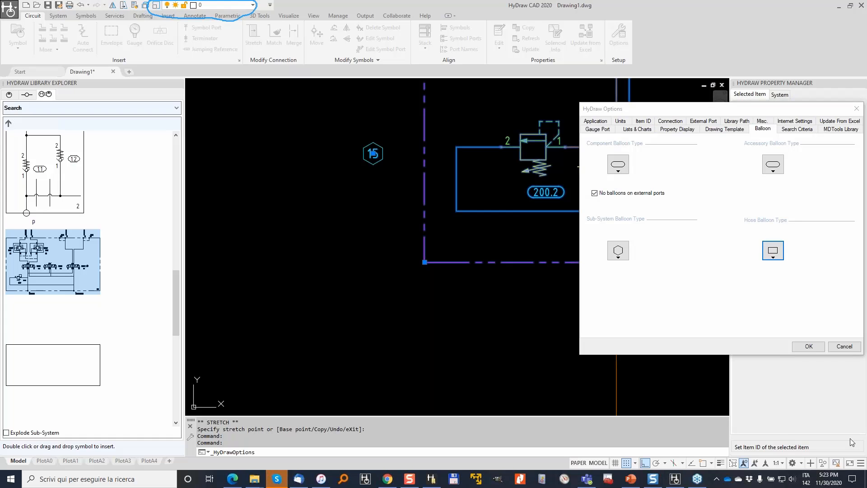
pyautogui.click(638, 233)
pyautogui.moveTo(634, 223)
pyautogui.mouseDown()
pyautogui.moveTo(650, 244)
pyautogui.moveTo(626, 226)
pyautogui.mouseUp()
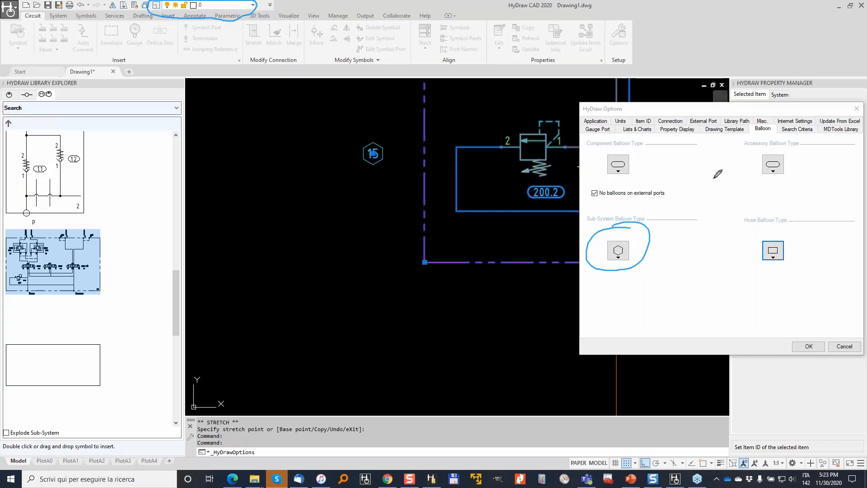
pyautogui.moveTo(638, 160); pyautogui.dragTo(600, 177)
pyautogui.moveTo(773, 157)
pyautogui.mouseDown()
pyautogui.moveTo(760, 186)
pyautogui.moveTo(789, 155)
pyautogui.mouseUp()
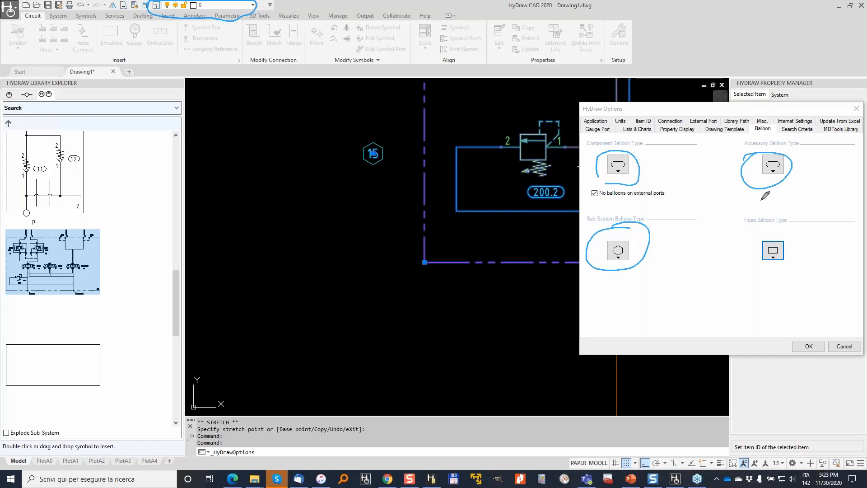
pyautogui.moveTo(757, 238)
pyautogui.mouseDown()
pyautogui.moveTo(787, 267)
pyautogui.moveTo(746, 235)
pyautogui.mouseUp()
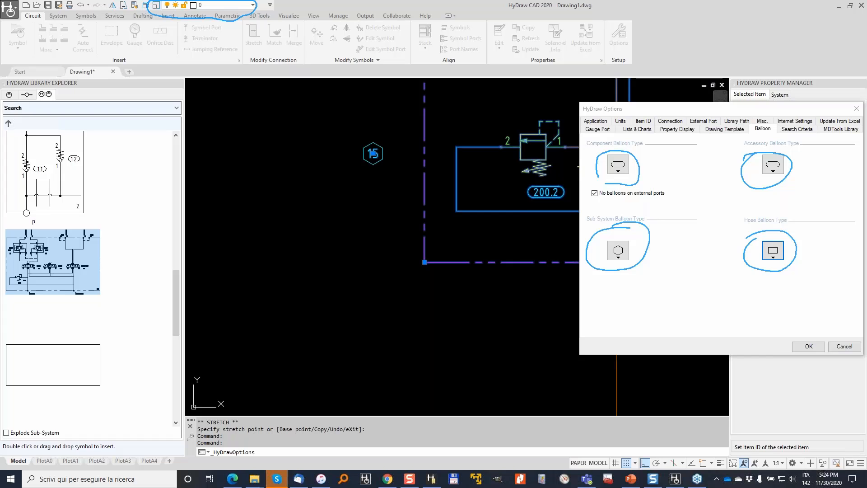
pyautogui.press('Escape')
# Step: Check the shapes available for the sub-system balloon type, keep the hexagon, and accept the options
pyautogui.click(624, 259)
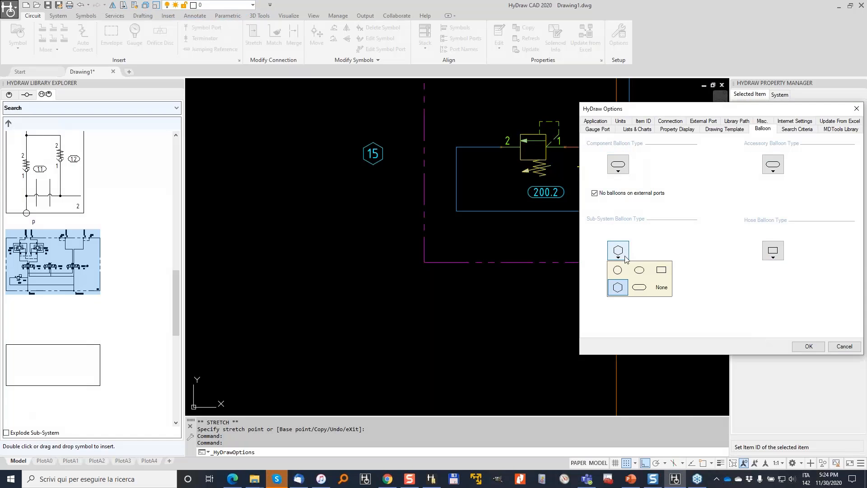
pyautogui.click(292, 273)
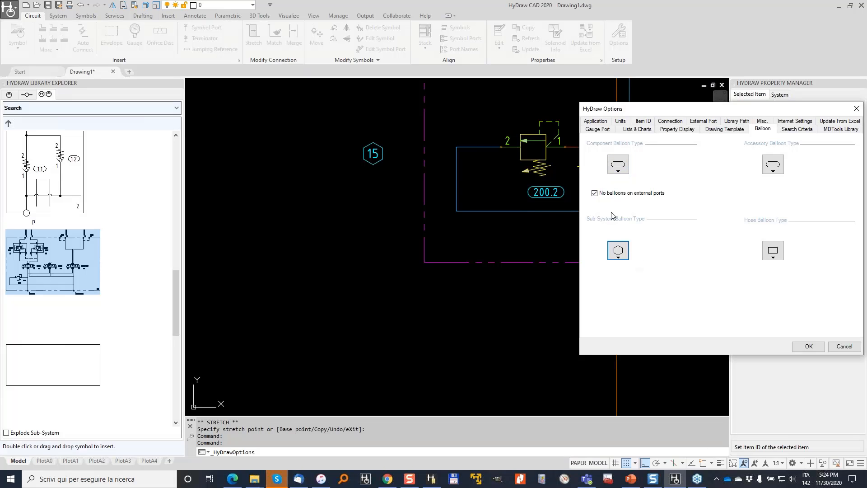
pyautogui.click(806, 345)
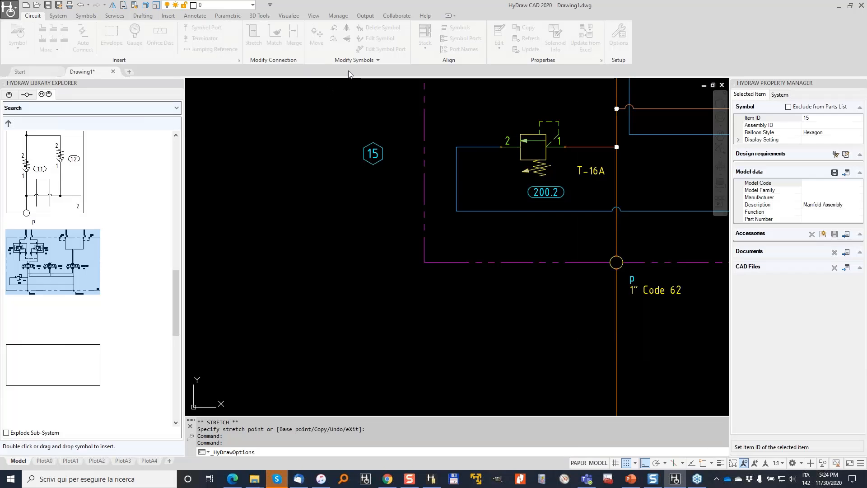
# Step: Start a parts list and select the whole unexploded manifold assembly as its source
pyautogui.scroll(-2, 443, 162)
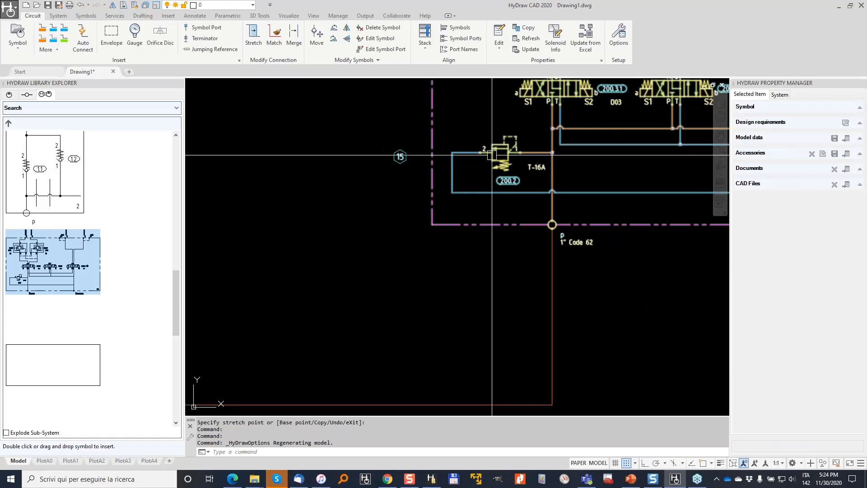
pyautogui.scroll(-1, 335, 234)
pyautogui.moveTo(542, 129)
pyautogui.mouseDown(button='middle')
pyautogui.moveTo(334, 234)
pyautogui.moveTo(452, 195)
pyautogui.mouseUp(button='middle')
pyautogui.scroll(1, 362, 221)
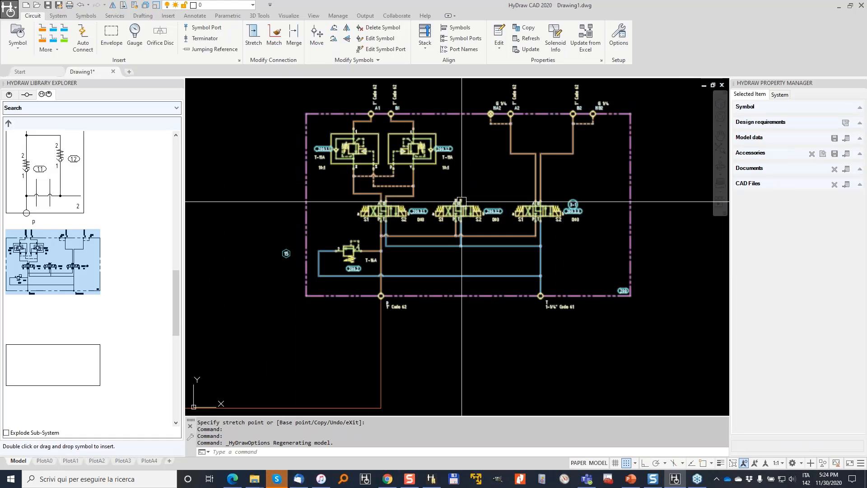
pyautogui.click(58, 16)
pyautogui.click(211, 40)
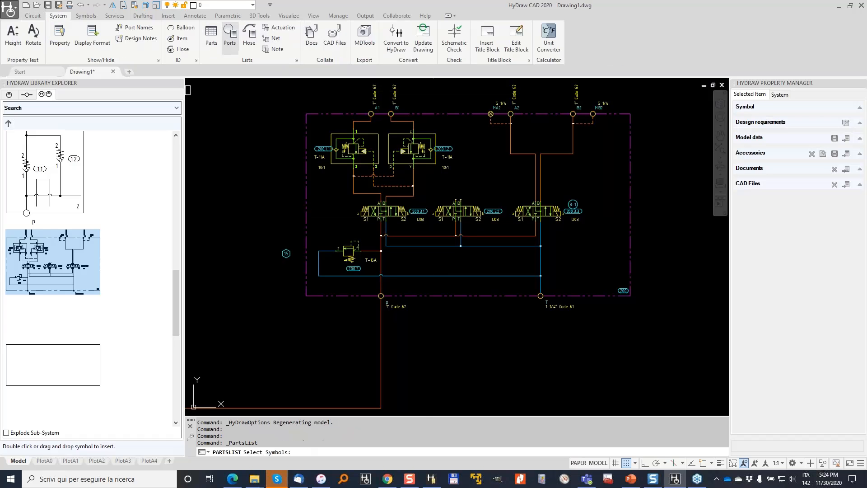
pyautogui.click(672, 347)
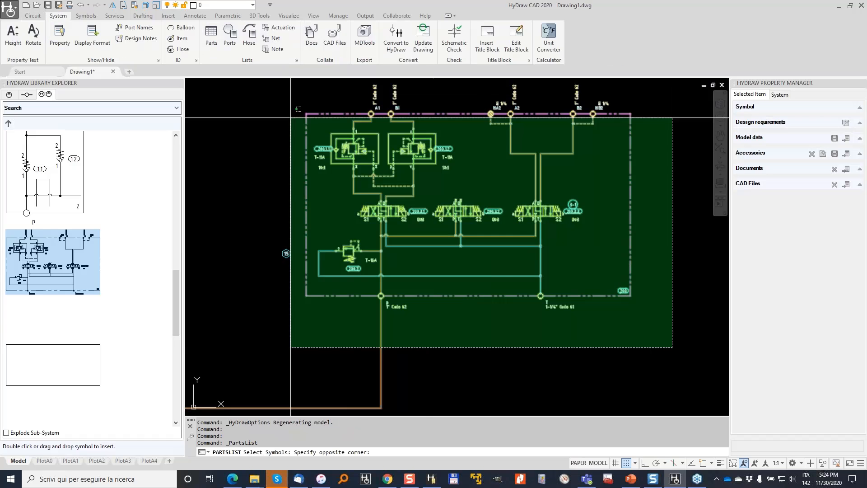
pyautogui.click(287, 105)
pyautogui.press('Return')
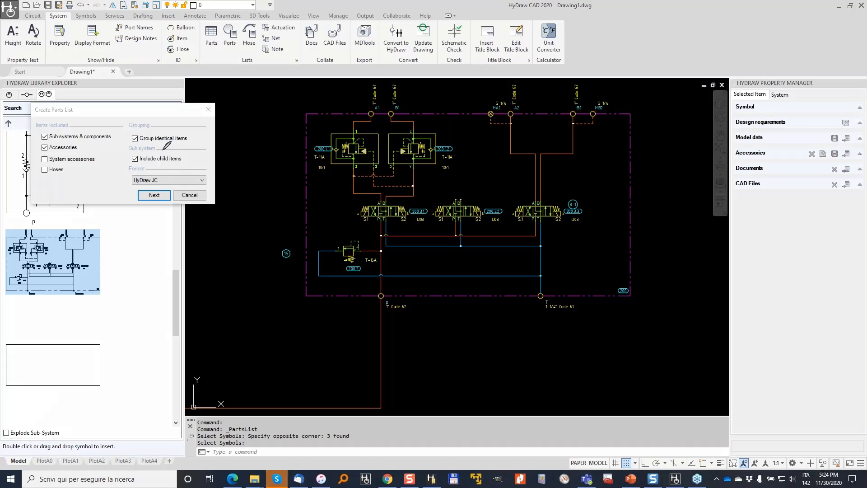
# Step: Set the parts list to the HyDraw default format with child items included and insert it to the right of the manifold
pyautogui.moveTo(115, 163); pyautogui.dragTo(134, 140)
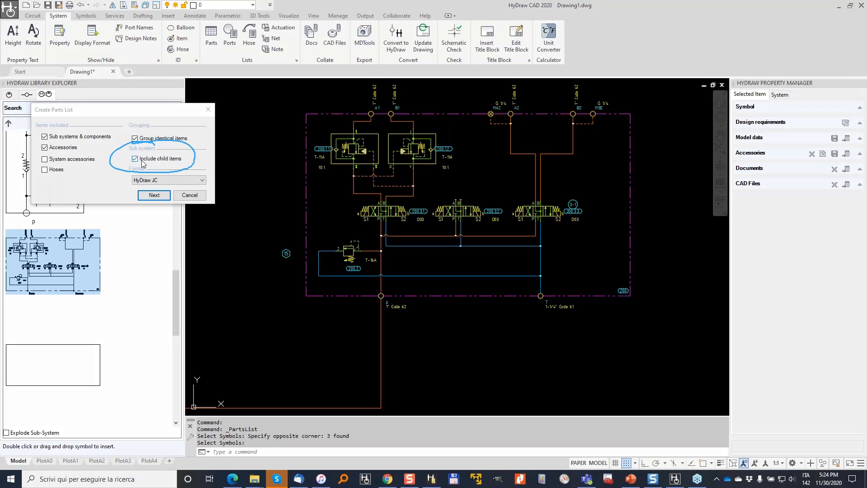
pyautogui.click(170, 181)
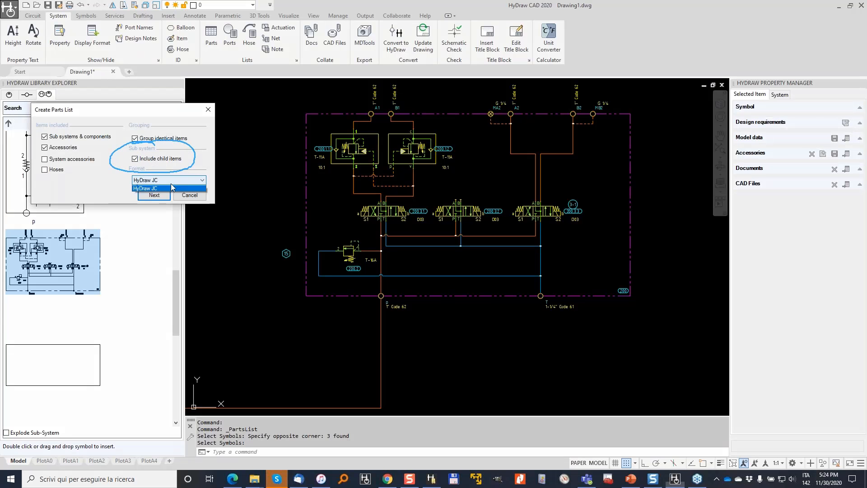
pyautogui.click(155, 188)
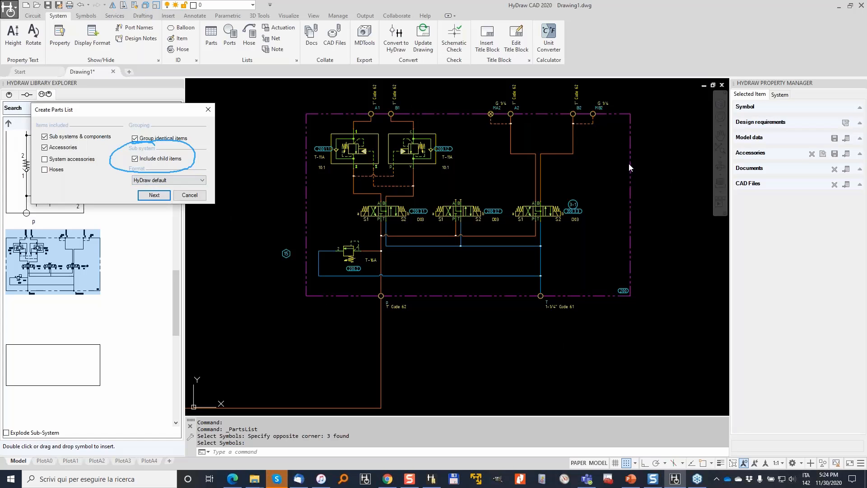
pyautogui.click(156, 197)
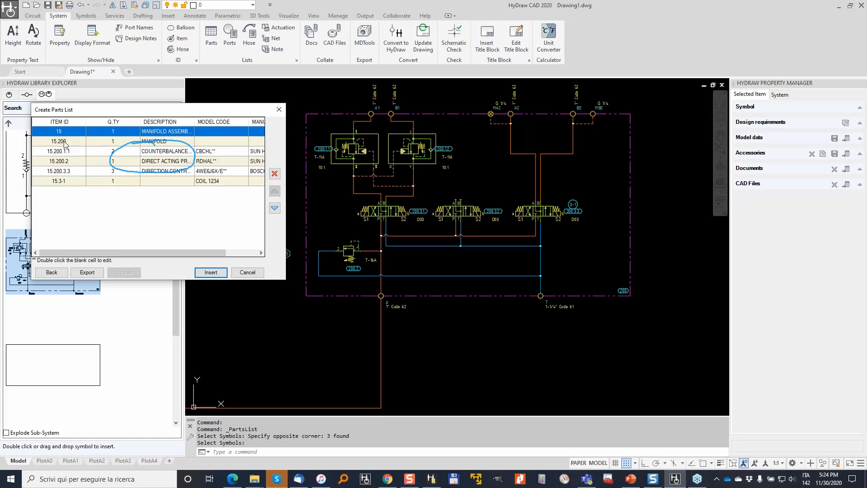
pyautogui.click(210, 272)
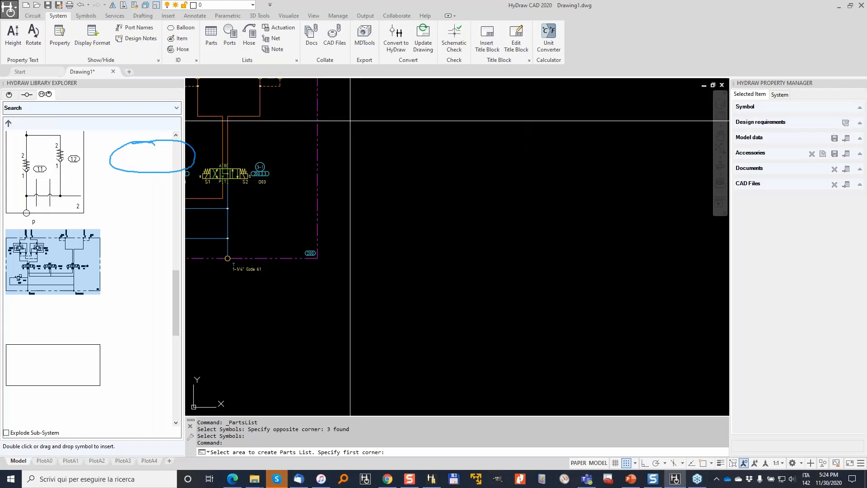
pyautogui.click(344, 131)
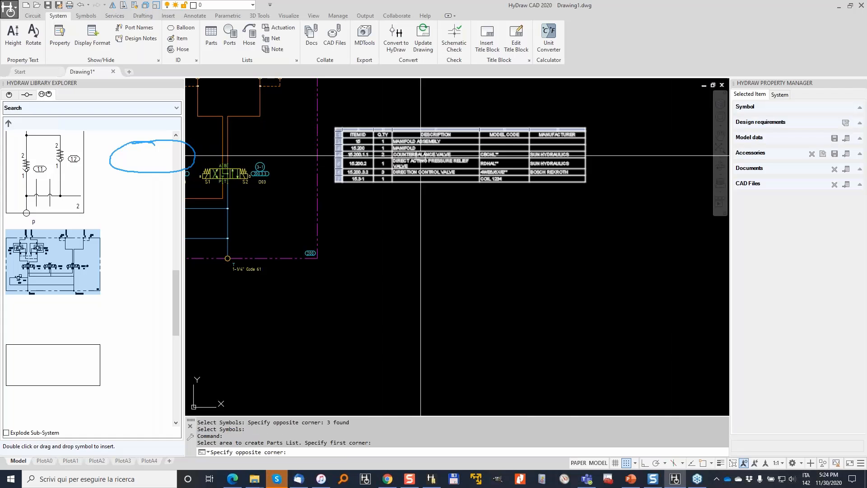
pyautogui.scroll(1, 400, 153)
pyautogui.moveTo(316, 284); pyautogui.dragTo(650, 340, button='middle')
pyautogui.scroll(2, 650, 340)
pyautogui.scroll(-2, 613, 333)
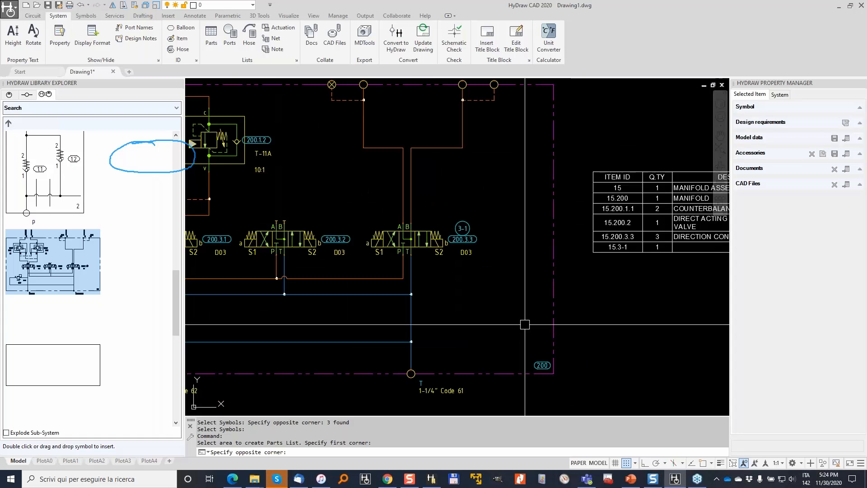
pyautogui.press('Escape')
# Step: Set the Item ID of the unexploded manifold assembly to 210
pyautogui.click(551, 271)
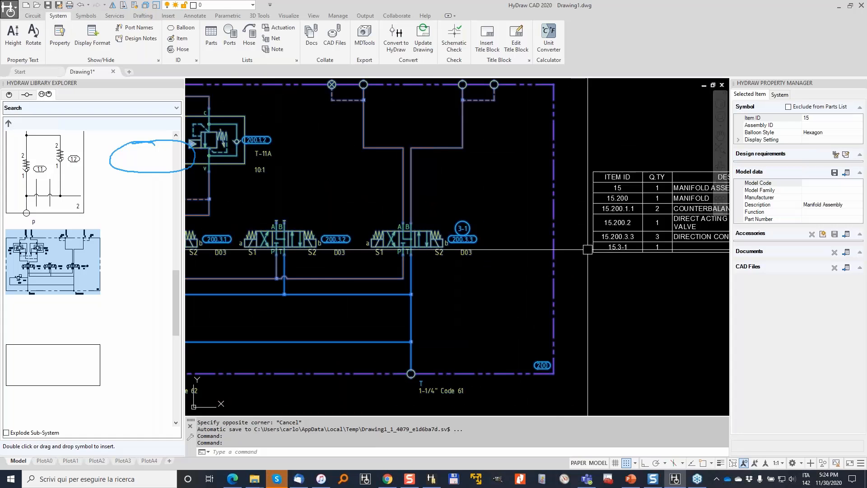
pyautogui.click(592, 246)
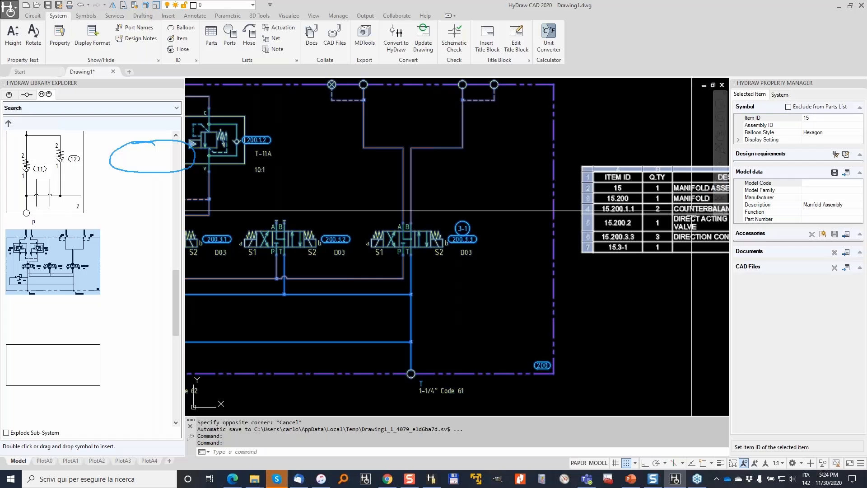
pyautogui.press('Escape')
pyautogui.scroll(-2, 458, 187)
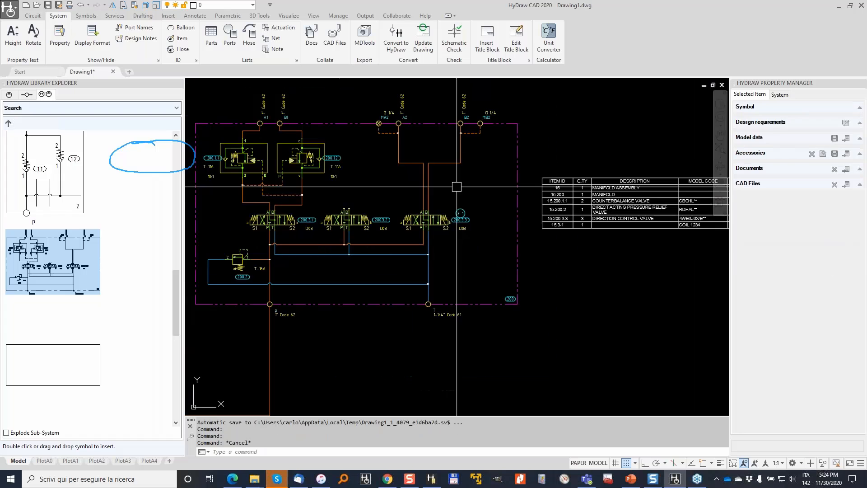
pyautogui.click(364, 122)
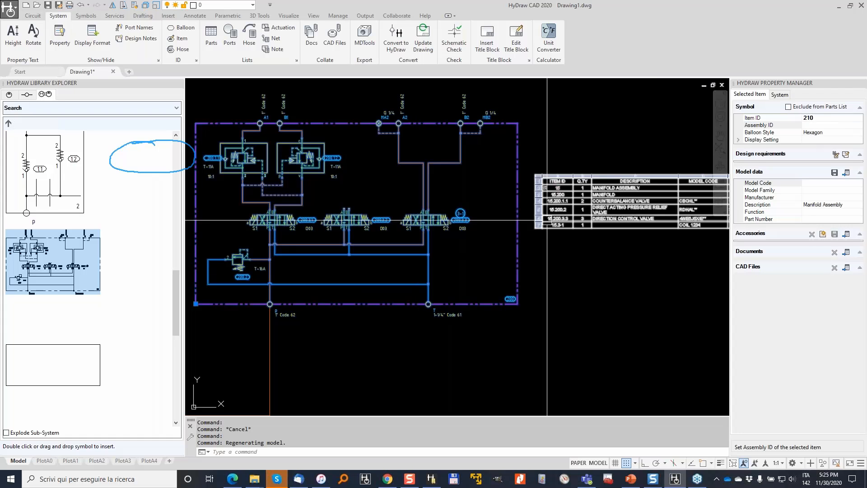
pyautogui.press('Escape')
# Step: Delete the parts list table to the right of the manifold
pyautogui.click(645, 263)
pyautogui.click(588, 170)
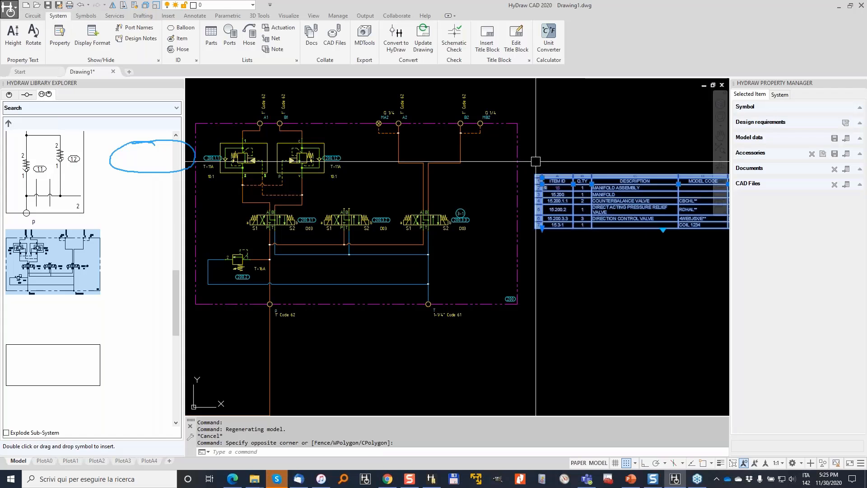
pyautogui.press('Delete')
# Step: Generate a new parts list for the unexploded manifold in HyDraw JC format with child items included
pyautogui.click(211, 37)
pyautogui.moveTo(490, 290); pyautogui.dragTo(628, 305, button='middle')
pyautogui.click(682, 326)
pyautogui.click(470, 247)
pyautogui.press('Return')
pyautogui.click(153, 197)
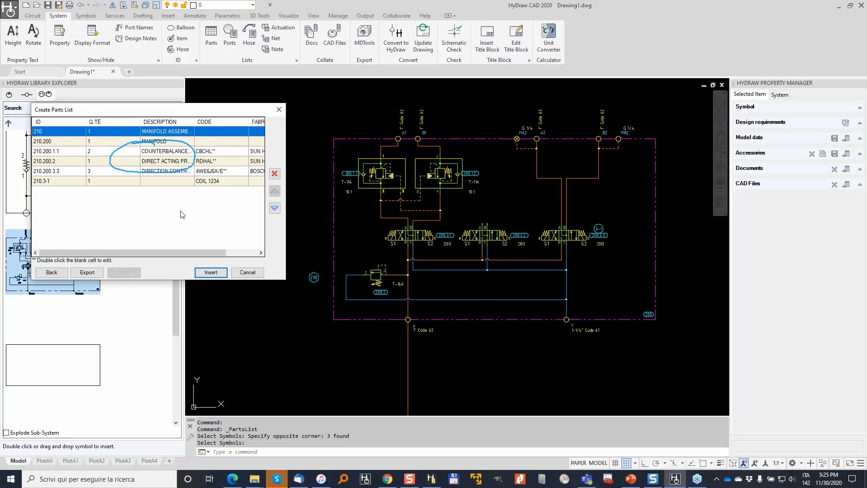
# Step: Regenerate the HyDraw JC parts list without child items and insert it to the right of the manifold
pyautogui.click(50, 273)
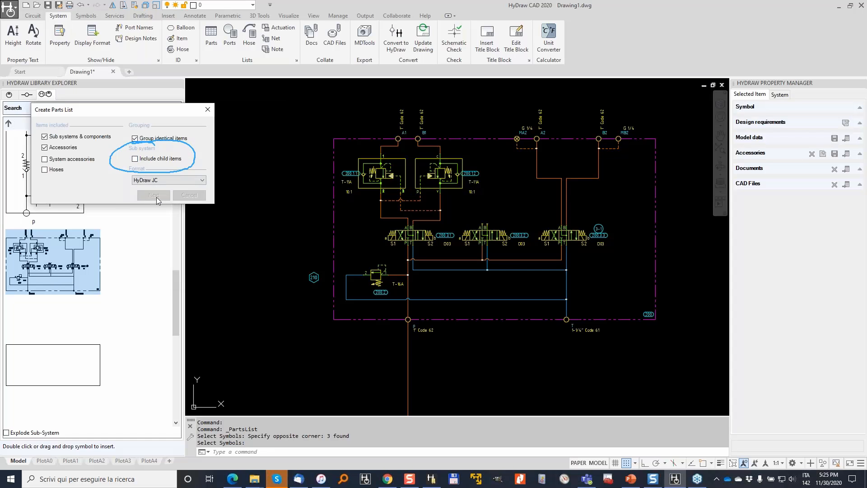
pyautogui.click(212, 269)
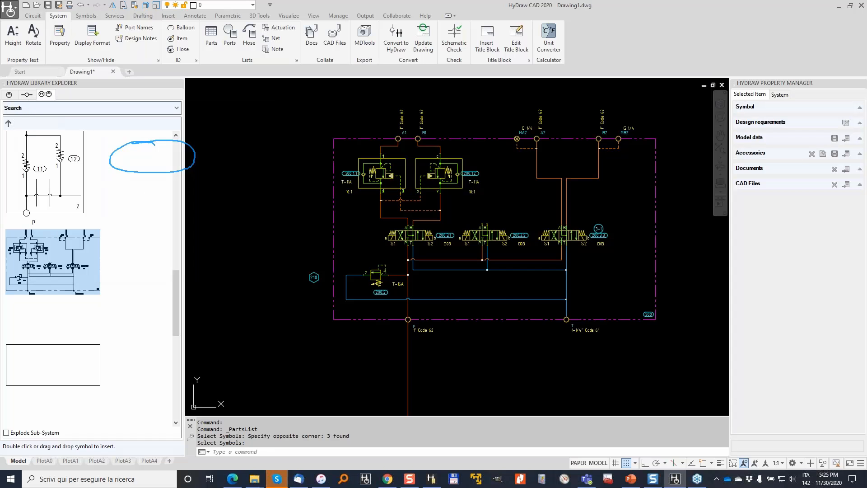
pyautogui.moveTo(634, 256); pyautogui.dragTo(379, 252, button='middle')
pyautogui.click(445, 159)
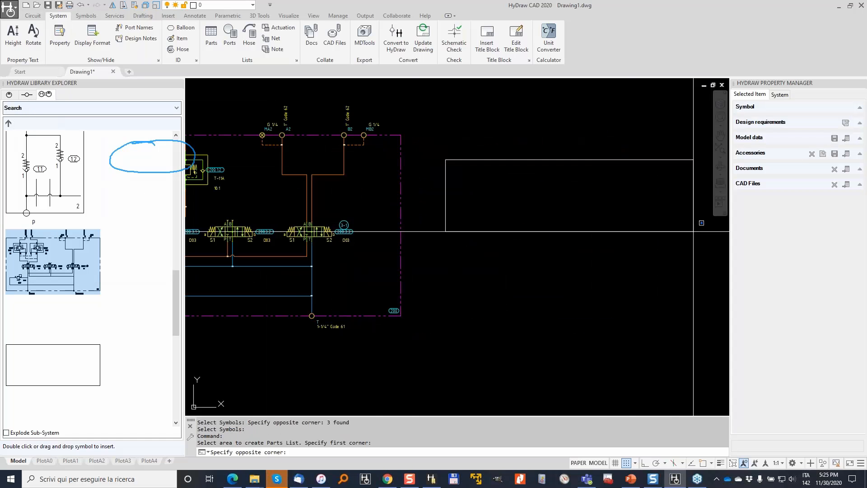
pyautogui.click(694, 231)
pyautogui.scroll(2, 481, 147)
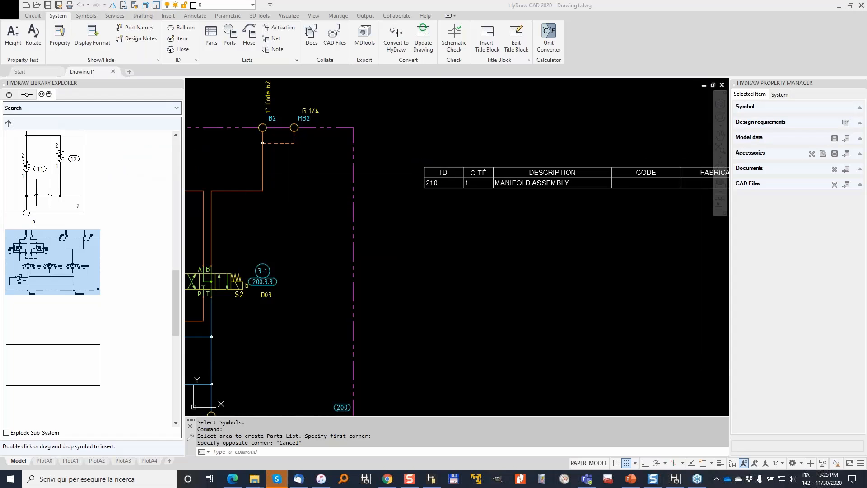
# Step: Insert the four-module and the two-module NG10 valve stacks from the Stack Modules library side by side, unexploded, below the parts list
pyautogui.click(8, 123)
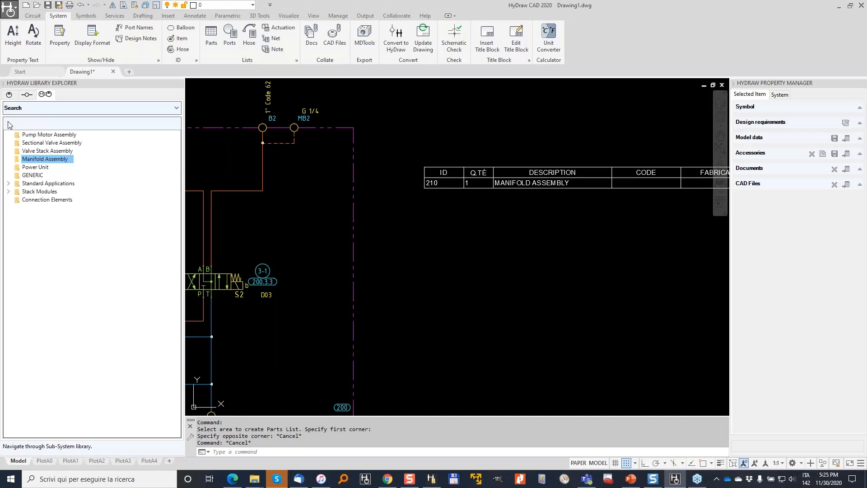
pyautogui.scroll(-3, 388, 245)
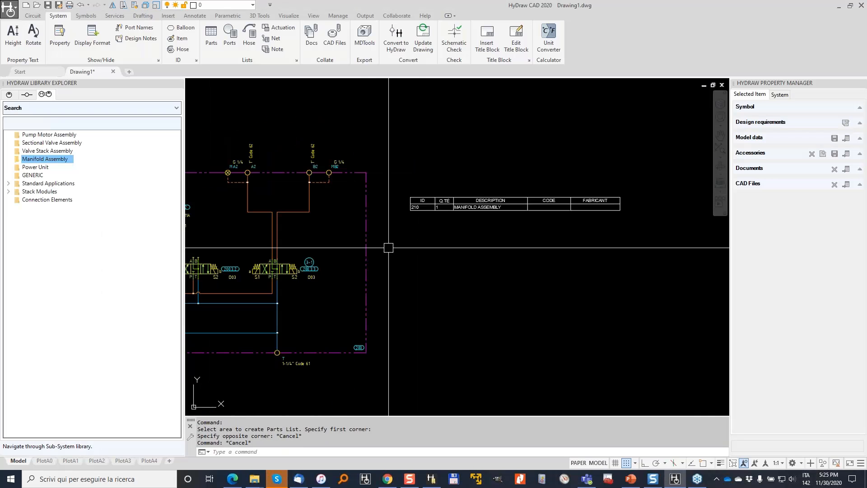
pyautogui.moveTo(203, 231)
pyautogui.mouseDown(button='middle')
pyautogui.moveTo(239, 275)
pyautogui.moveTo(409, 172)
pyautogui.mouseUp(button='middle')
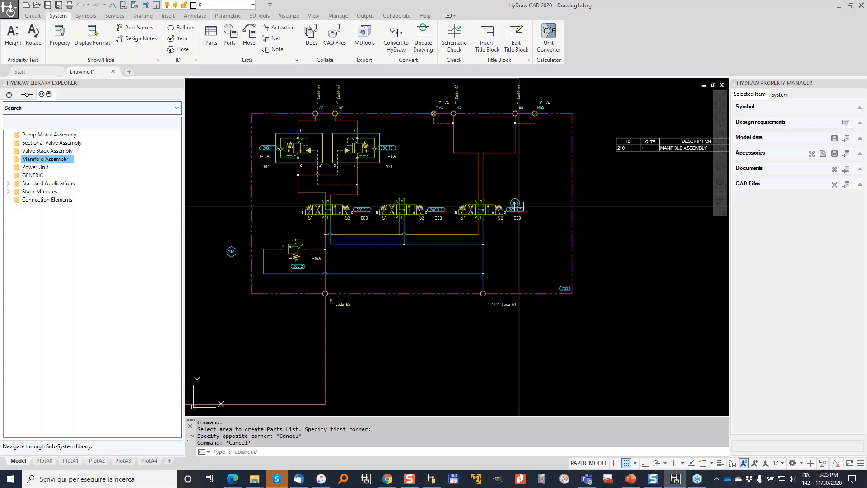
pyautogui.click(9, 192)
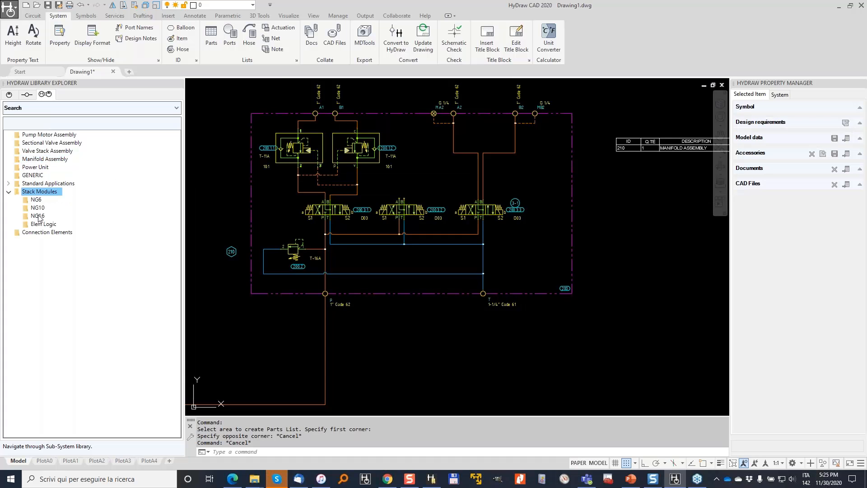
pyautogui.doubleClick(41, 208)
pyautogui.moveTo(86, 290); pyautogui.dragTo(435, 257)
pyautogui.moveTo(660, 226); pyautogui.dragTo(292, 231, button='middle')
pyautogui.click(459, 247)
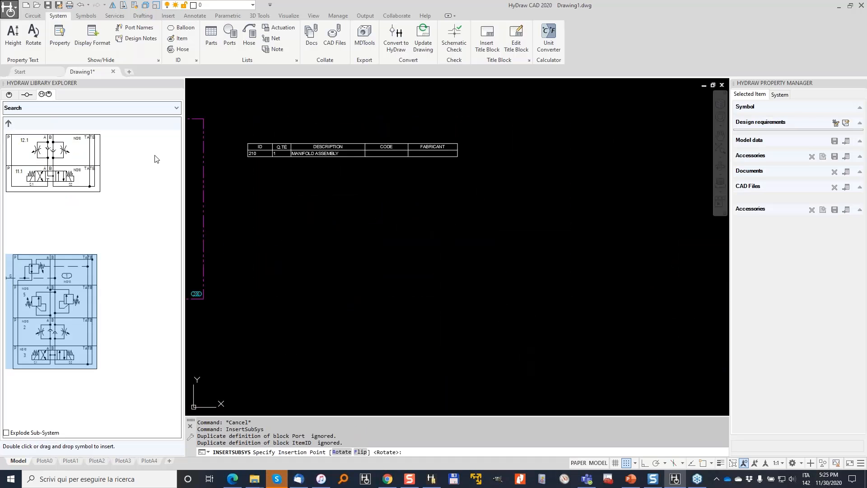
pyautogui.doubleClick(23, 169)
pyautogui.click(563, 247)
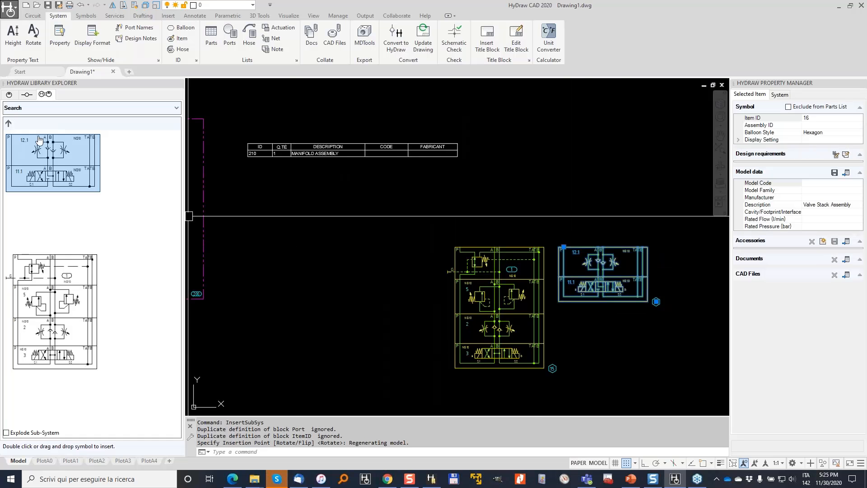
# Step: Copy the four-module valve stack twice, placing both copies in a row beyond the two-module stack
pyautogui.click(532, 393)
pyautogui.click(459, 257)
pyautogui.write('cp')
pyautogui.press('Return')
pyautogui.click(450, 211)
pyautogui.moveTo(551, 195); pyautogui.dragTo(367, 207, button='middle')
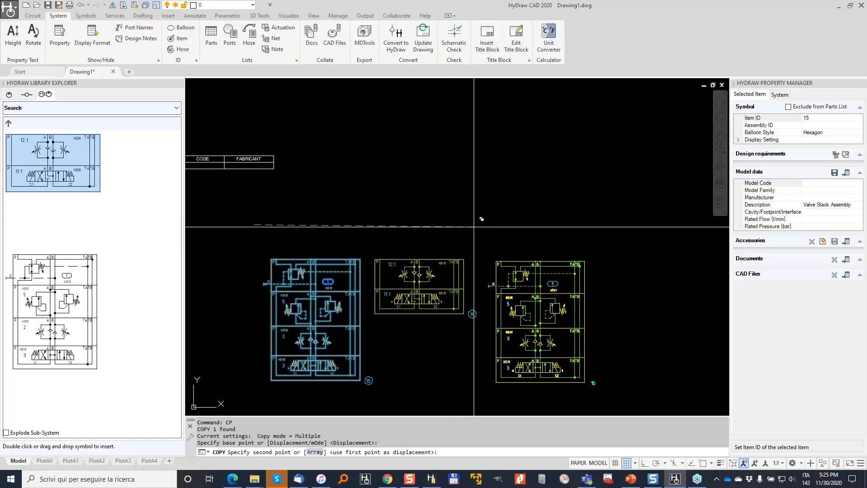
pyautogui.click(478, 229)
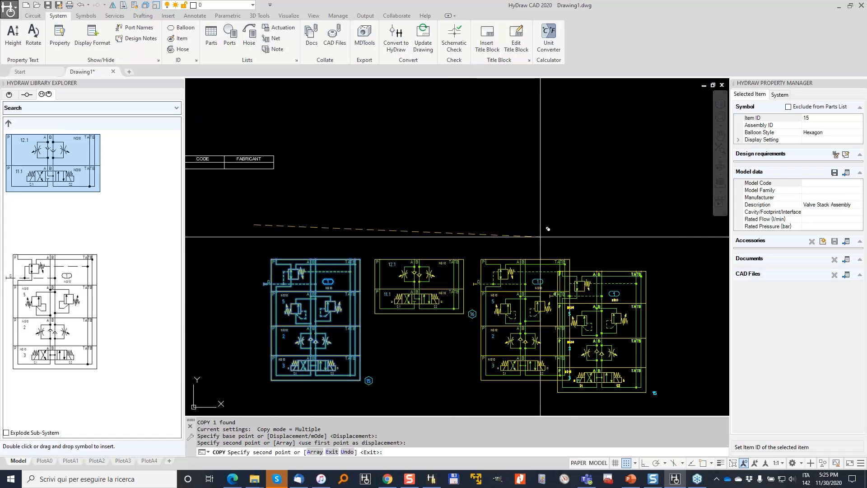
pyautogui.click(572, 224)
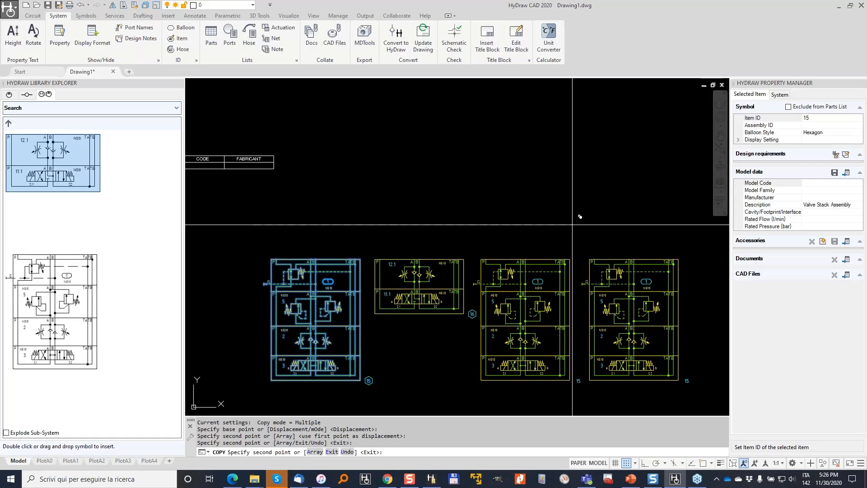
pyautogui.press('Return')
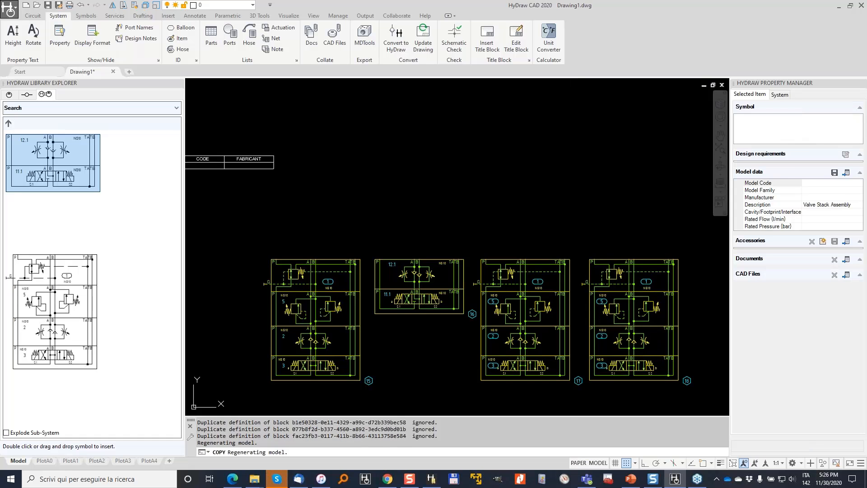
# Step: Explode all four valve stack assemblies
pyautogui.moveTo(305, 291); pyautogui.dragTo(279, 223, button='middle')
pyautogui.click(279, 222)
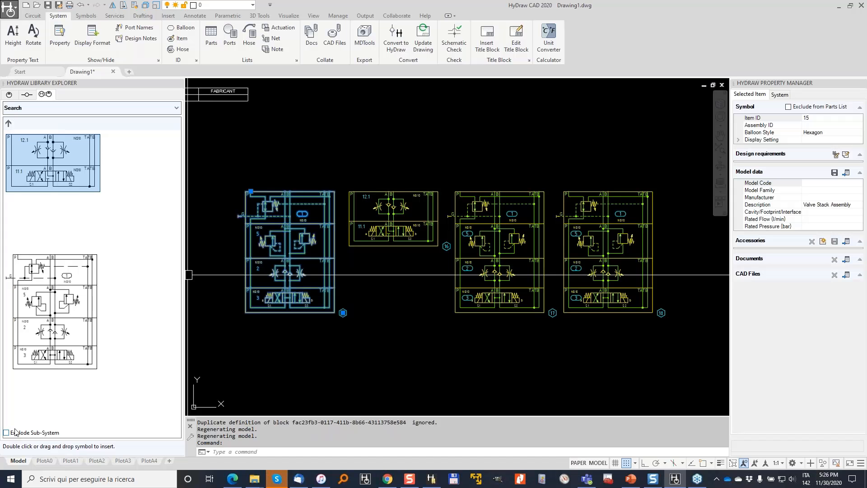
pyautogui.press('Escape')
pyautogui.click(683, 273)
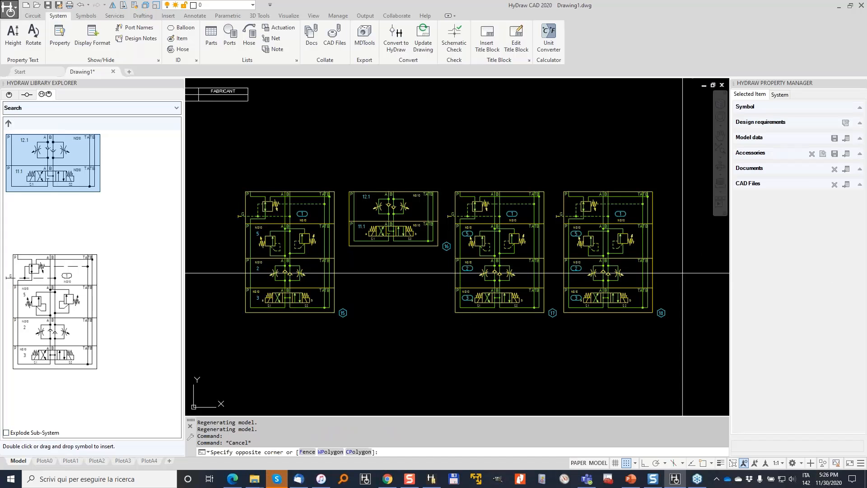
pyautogui.click(240, 209)
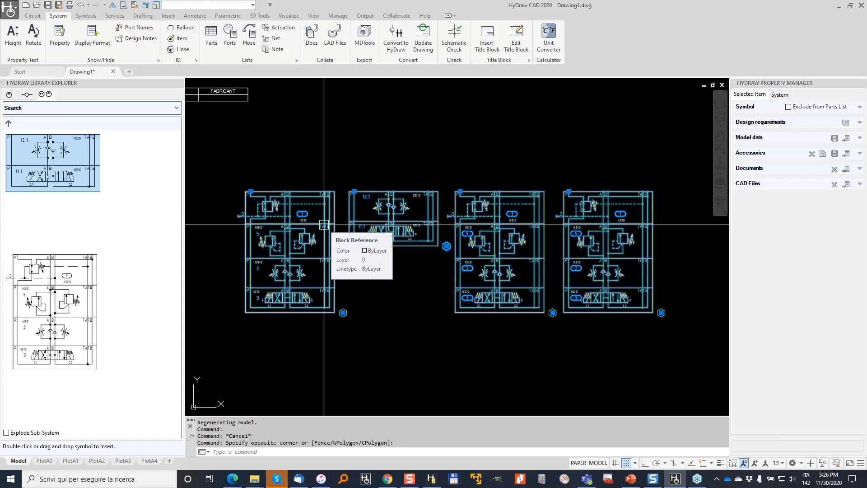
pyautogui.write('x')
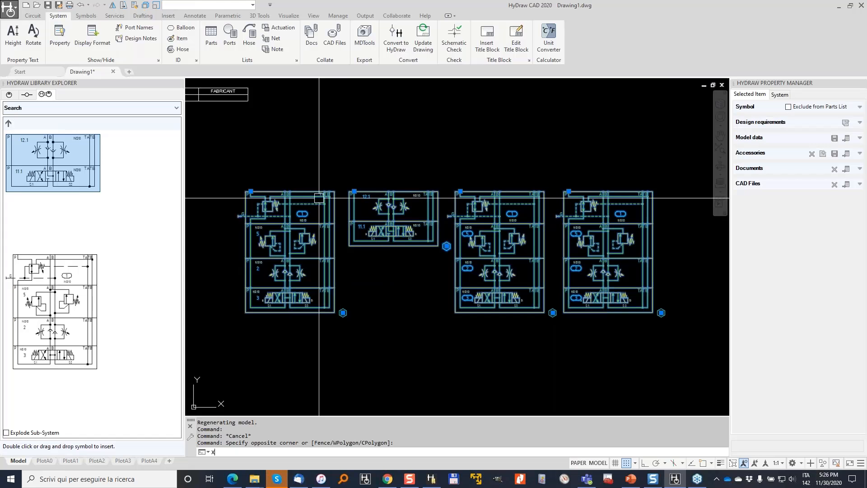
pyautogui.press('Return')
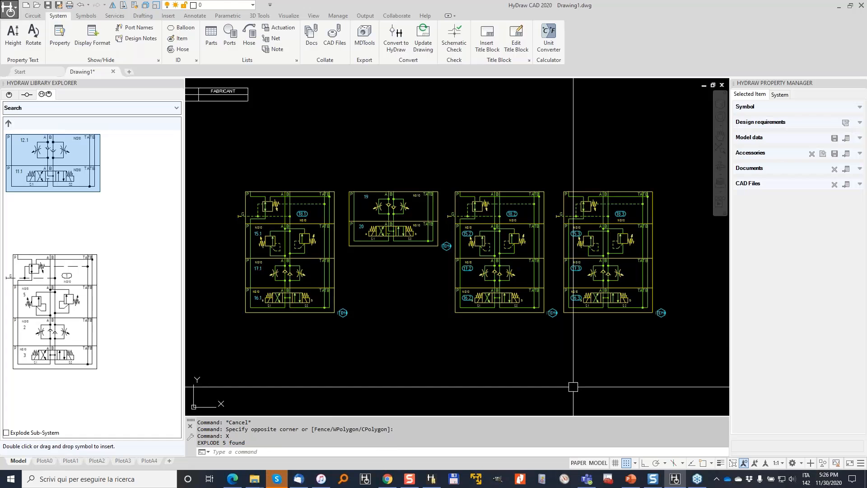
# Step: Delete the leftover hexagon item balloons beside the first four-module stack and the two-module stack
pyautogui.click(343, 344)
pyautogui.click(340, 284)
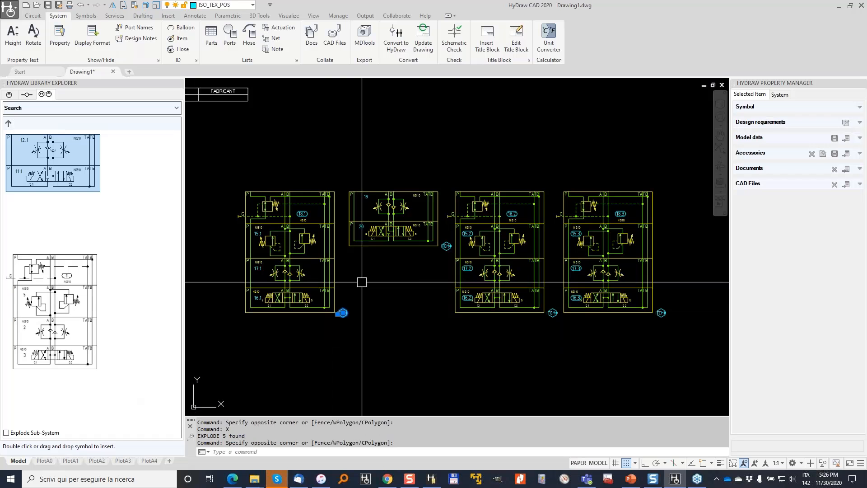
pyautogui.press('Delete')
pyautogui.scroll(1, 432, 252)
pyautogui.click(456, 266)
pyautogui.click(442, 240)
pyautogui.press('Delete')
pyautogui.click(628, 376)
pyautogui.click(606, 338)
pyautogui.press('Delete')
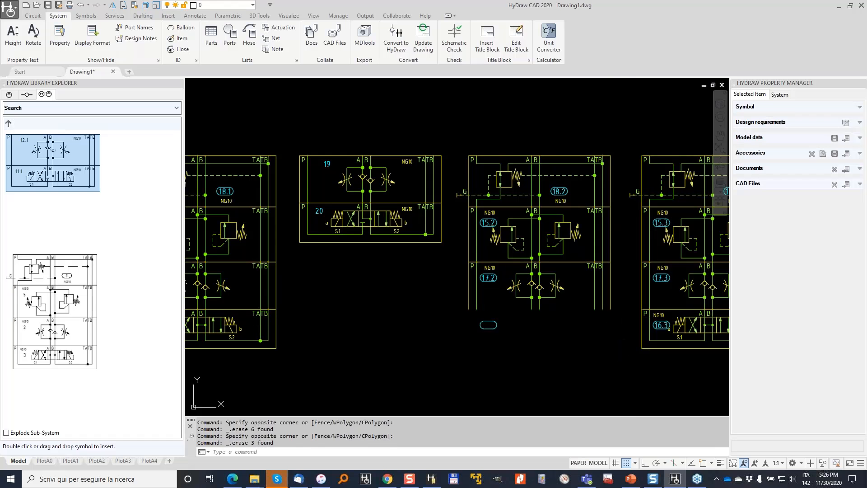
pyautogui.hotkey('ctrl', 'z')
# Step: Delete the leftover hexagon item balloons beside the two copied four-module stacks, keeping their bottom modules
pyautogui.click(637, 383)
pyautogui.click(620, 330)
pyautogui.moveTo(610, 286); pyautogui.dragTo(421, 265, button='middle')
pyautogui.press('Delete')
pyautogui.click(625, 347)
pyautogui.click(609, 306)
pyautogui.press('Delete')
pyautogui.scroll(-2, 608, 306)
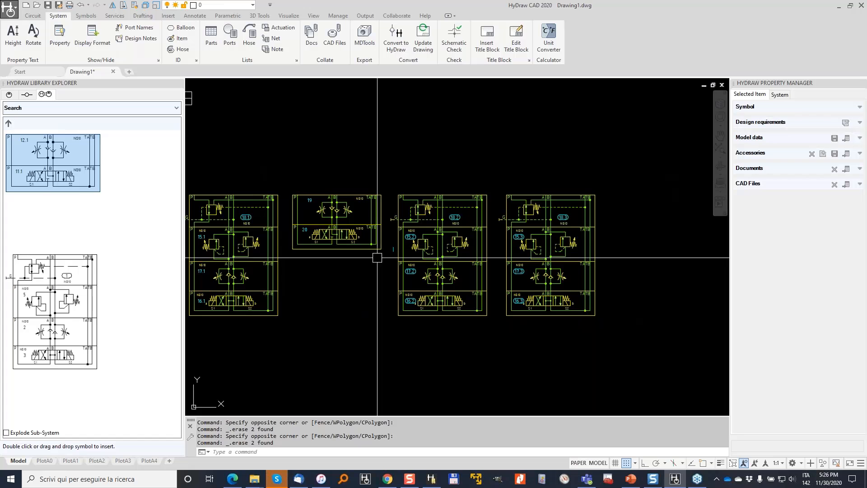
# Step: Delete the small stray mark left between the two-module stack and the first copied stack
pyautogui.scroll(2, 389, 236)
pyautogui.click(398, 260)
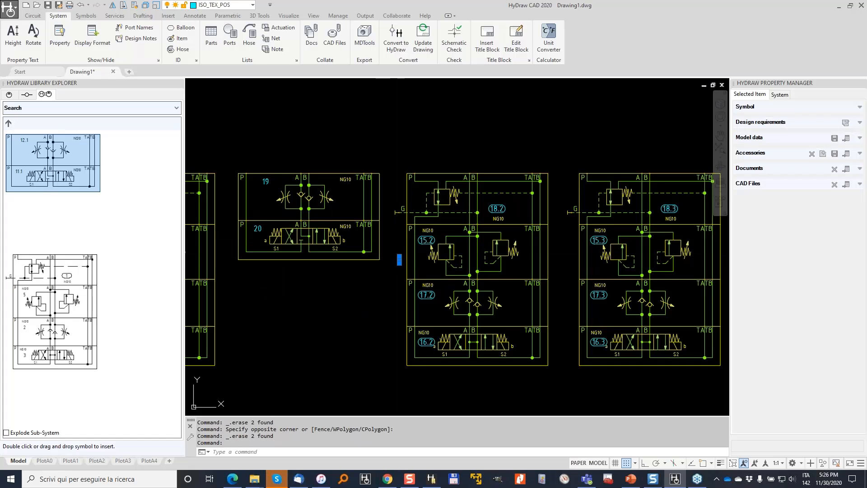
pyautogui.press('Delete')
pyautogui.scroll(-1, 400, 253)
pyautogui.scroll(2, 289, 340)
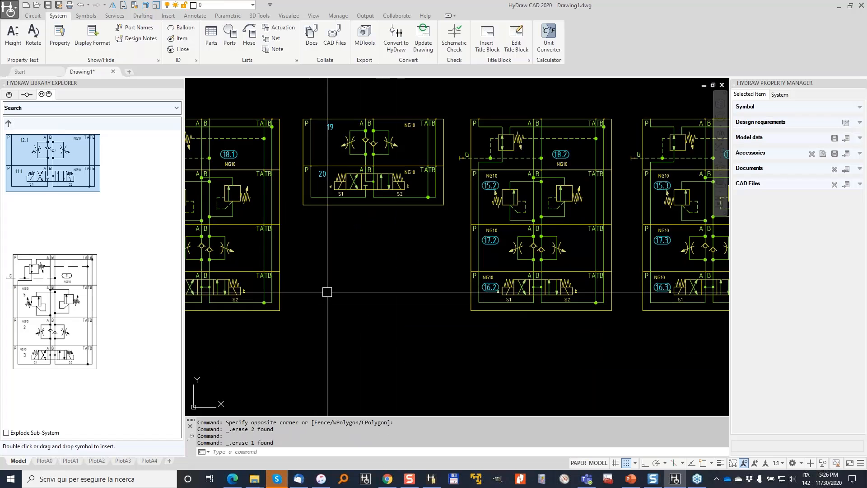
pyautogui.scroll(-2, 307, 322)
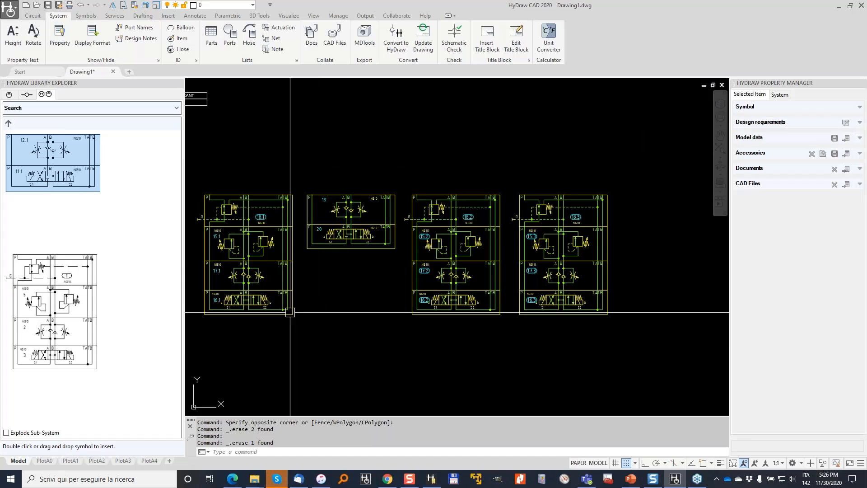
# Step: Turn on exploding of sub-systems for library insertions
pyautogui.click(6, 432)
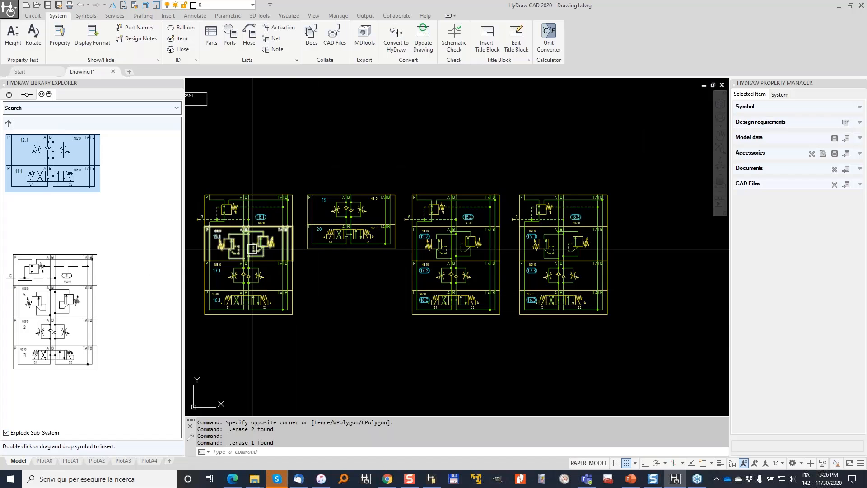
pyautogui.press('Escape')
pyautogui.press('Escape')
# Step: Start a working line connection near the exploded valve stacks
pyautogui.scroll(-2, 346, 203)
pyautogui.press('Escape')
pyautogui.press('Escape')
pyautogui.click(31, 16)
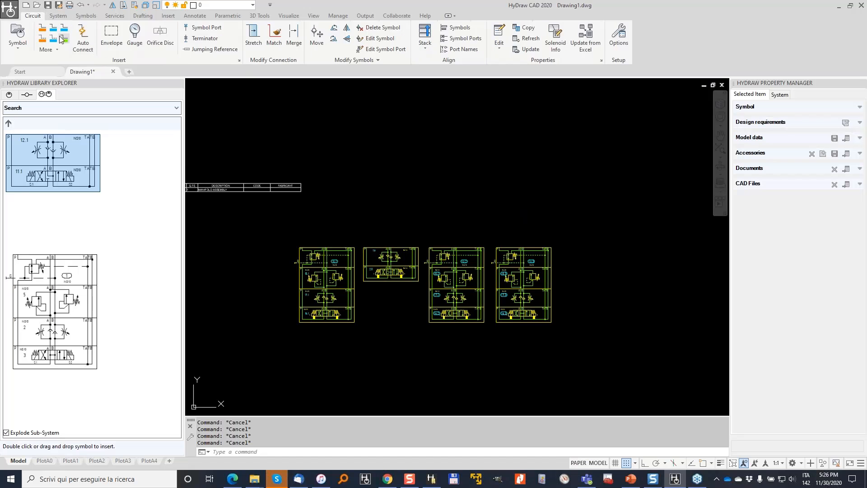
pyautogui.scroll(3, 267, 204)
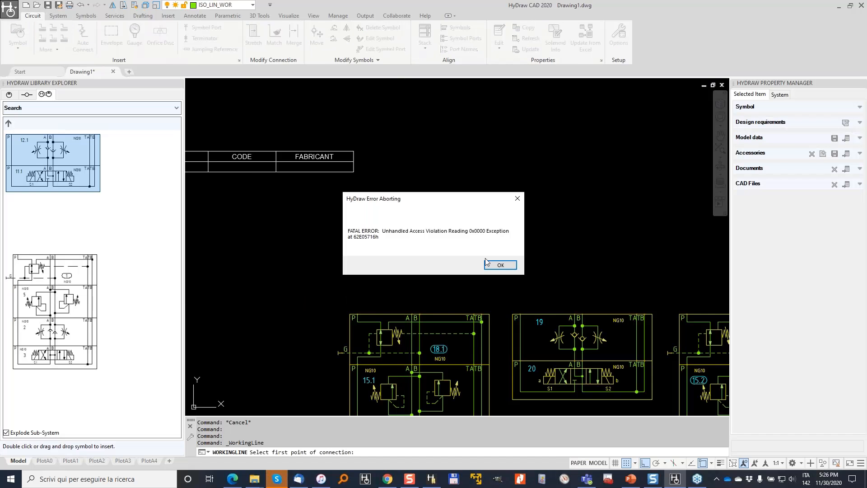